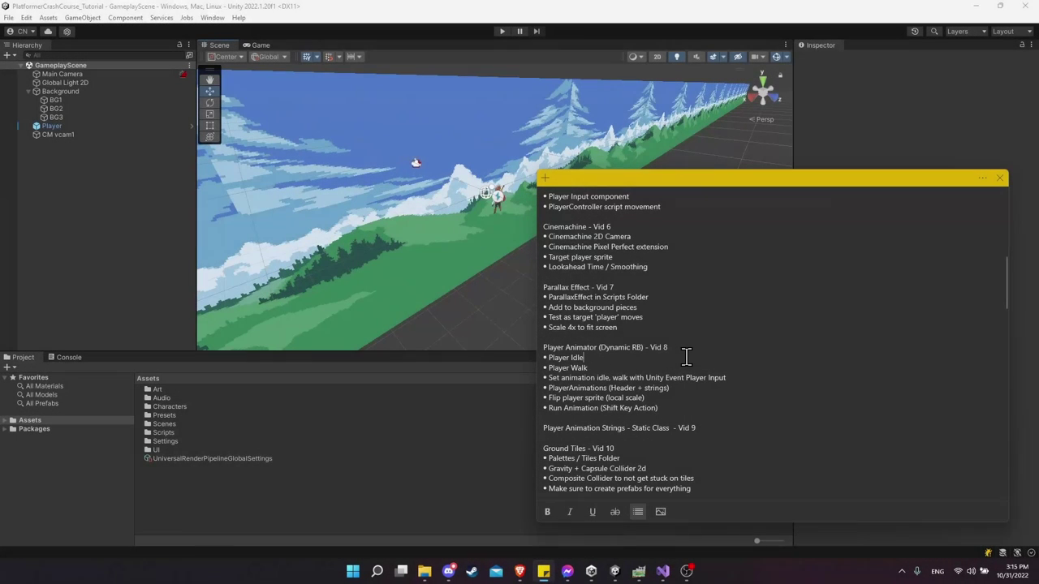
# Switch the Scene view to 2D and open the Player prefab for editing.
pyautogui.tripleClick(547, 349)
pyautogui.click(587, 348)
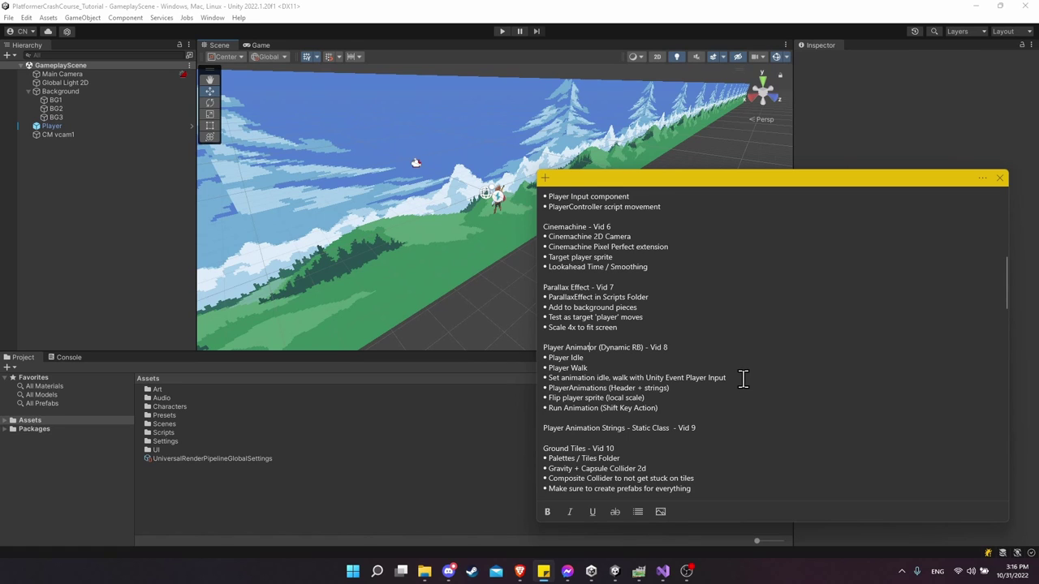
pyautogui.click(656, 81)
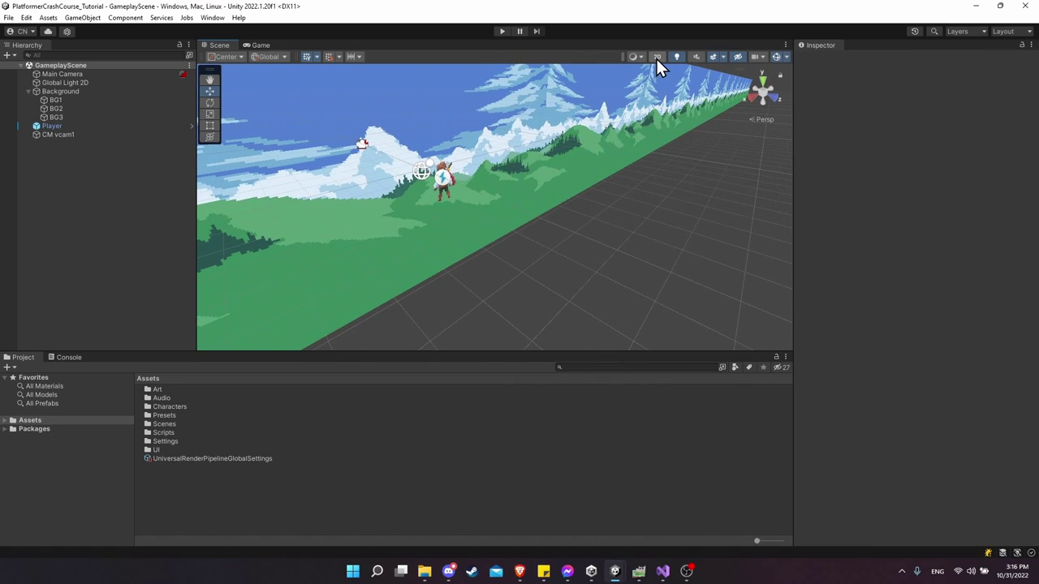
pyautogui.click(657, 56)
pyautogui.moveTo(603, 179)
pyautogui.mouseDown(button='middle')
pyautogui.moveTo(587, 204)
pyautogui.moveTo(604, 181)
pyautogui.mouseUp(button='middle')
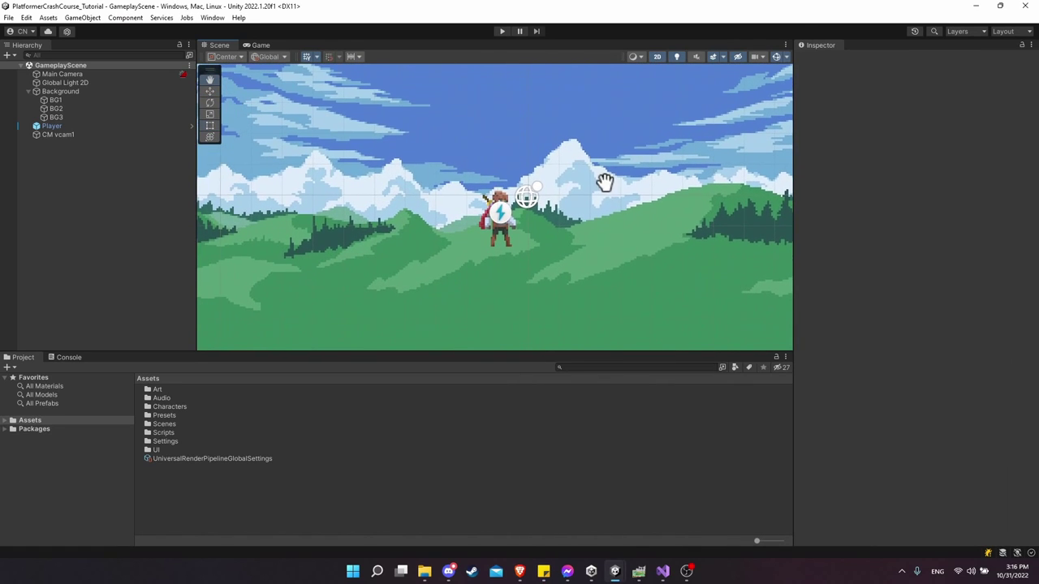
pyautogui.click(126, 126)
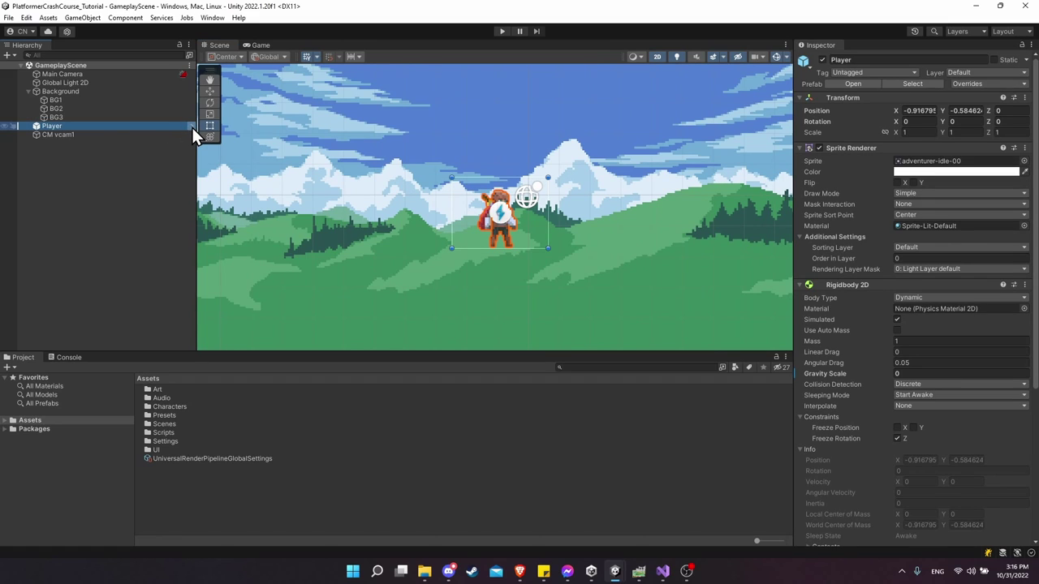
pyautogui.click(193, 127)
# Collapse the Rigidbody 2D, Sprite Renderer and Player Controller components, then add an Animator.
pyautogui.click(800, 275)
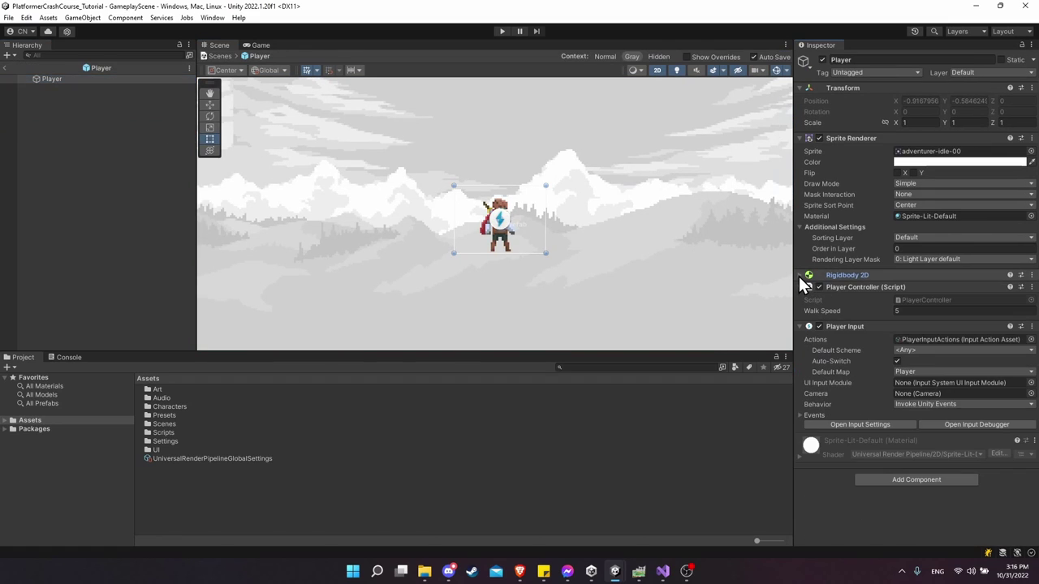
pyautogui.click(800, 138)
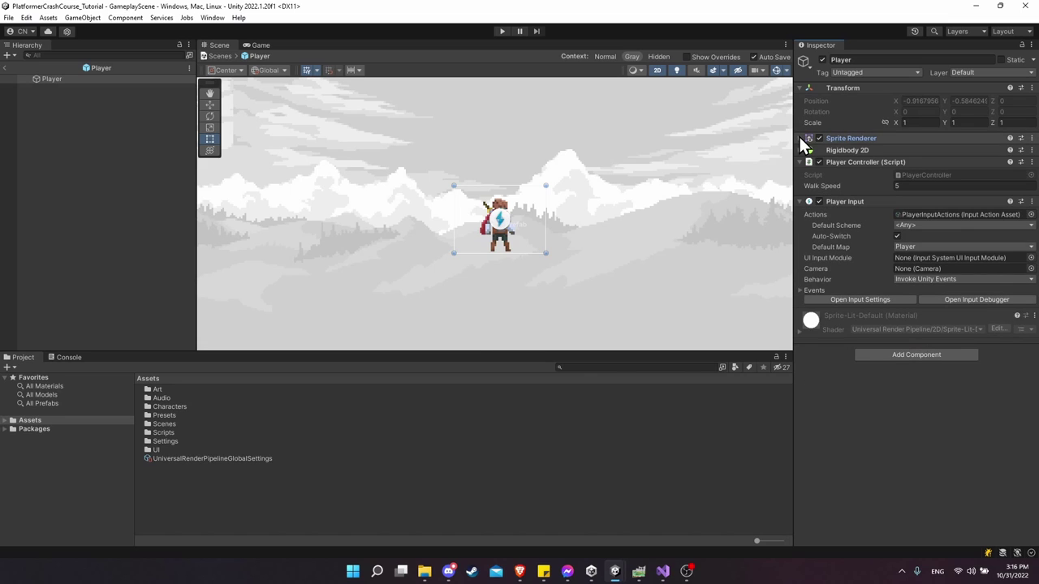
pyautogui.click(800, 161)
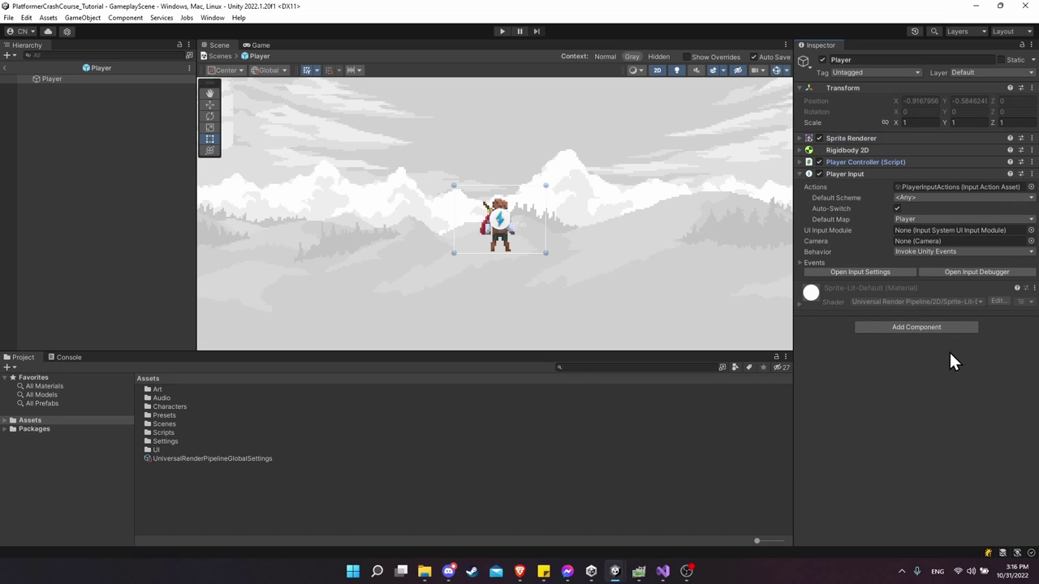
pyautogui.click(947, 325)
pyautogui.write('animator')
pyautogui.press('Return')
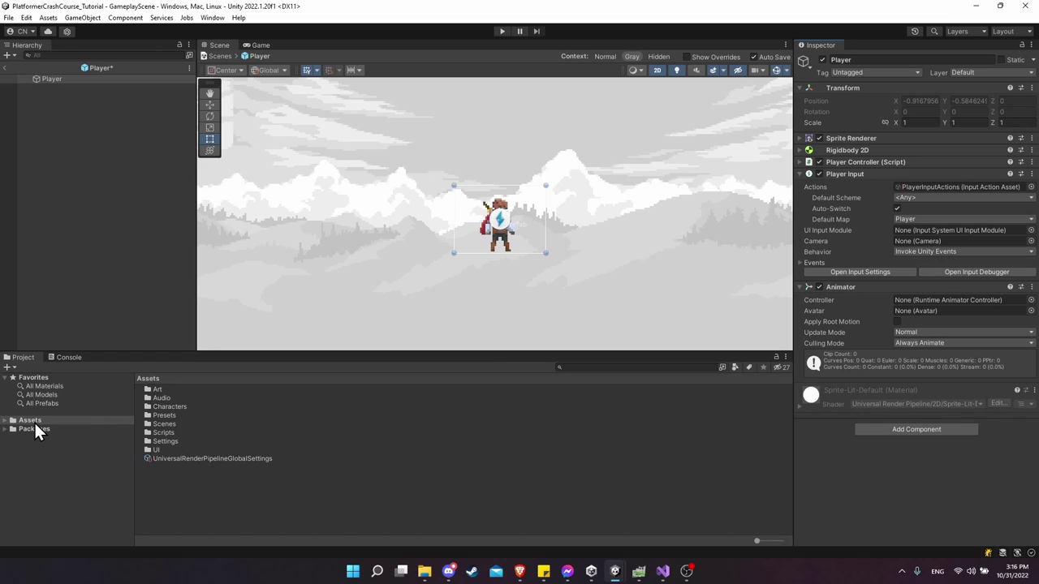
# Create an Animator Controller named AC_Player in Assets/Characters/Player.
pyautogui.doubleClick(184, 405)
pyautogui.doubleClick(183, 401)
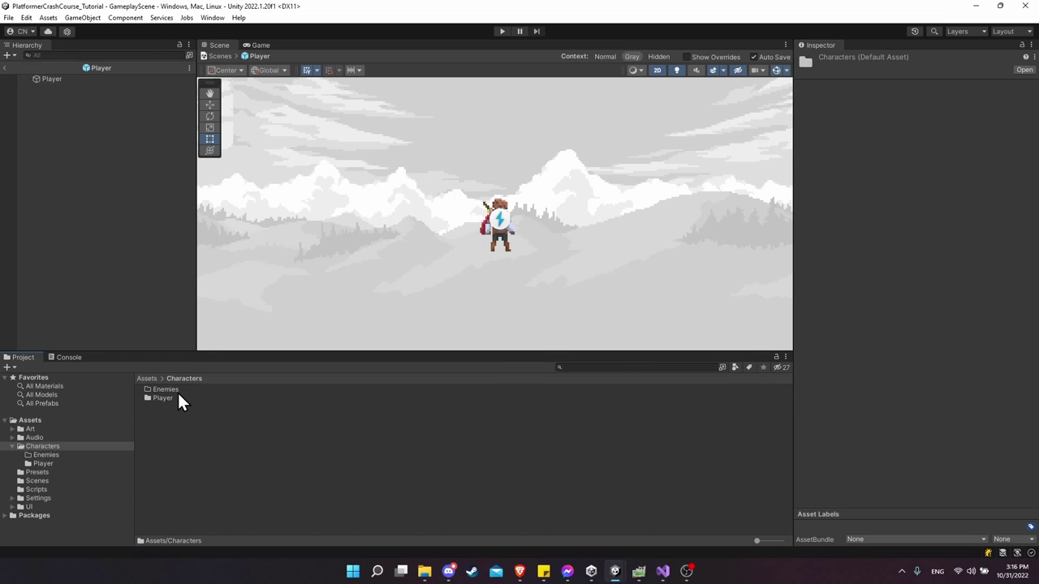
pyautogui.rightClick(181, 418)
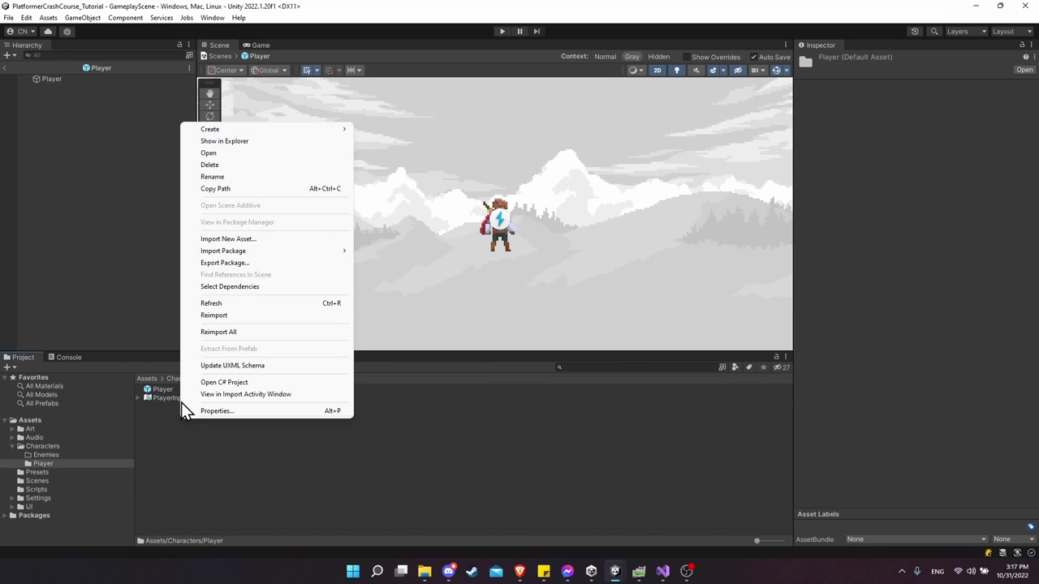
pyautogui.moveTo(281, 134)
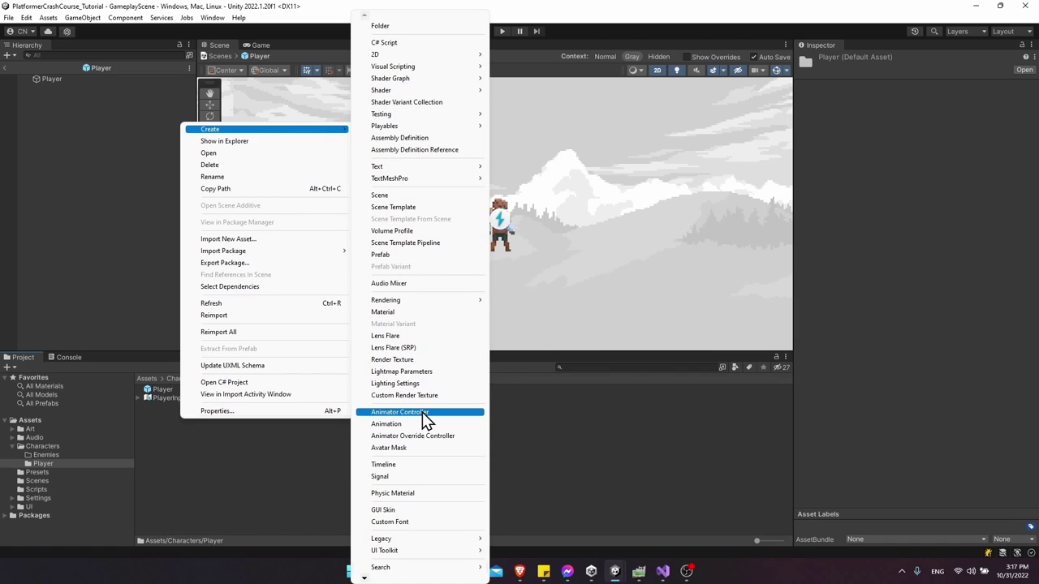
pyautogui.click(422, 412)
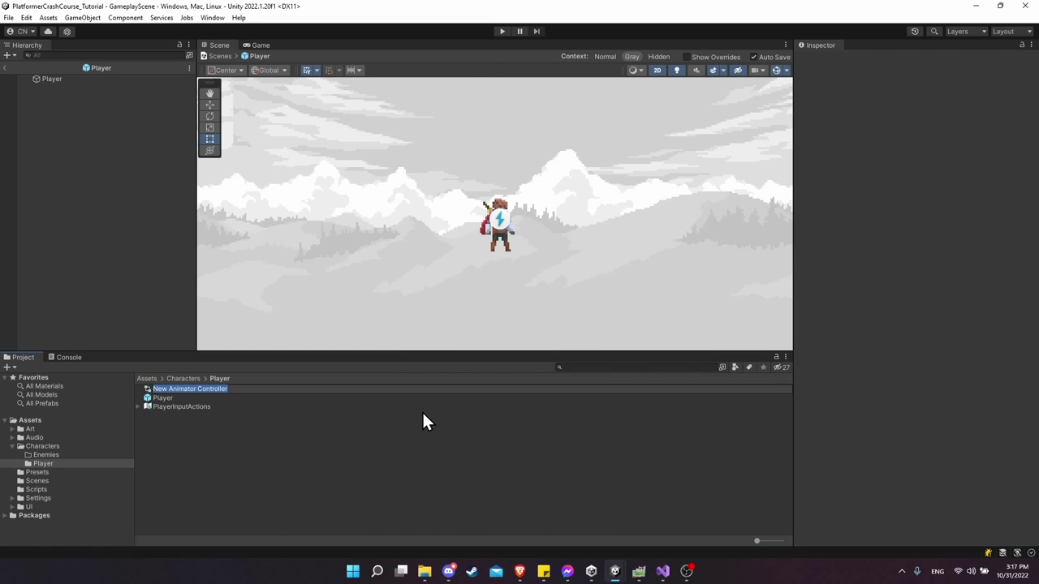
pyautogui.write('AC_Player')
pyautogui.press('Return')
# Assign AC_Player as the Player Animator's Controller.
pyautogui.click(86, 81)
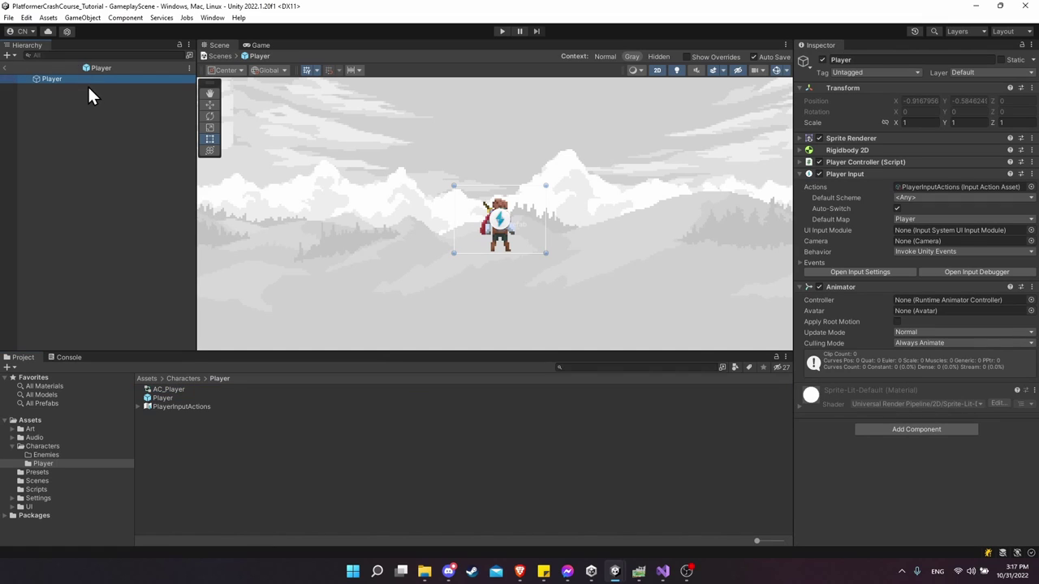
pyautogui.moveTo(163, 391); pyautogui.dragTo(923, 302)
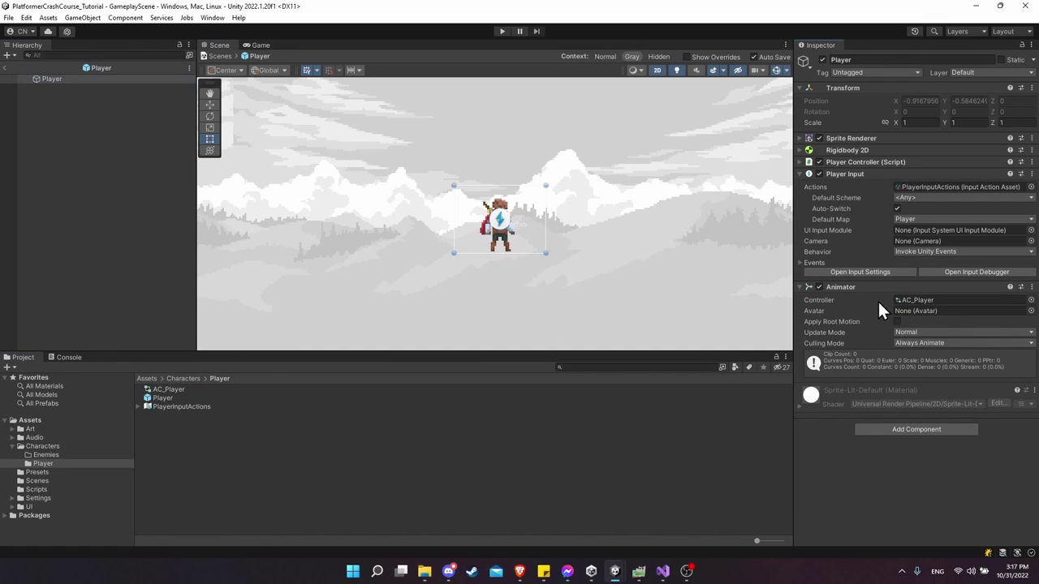
pyautogui.click(213, 17)
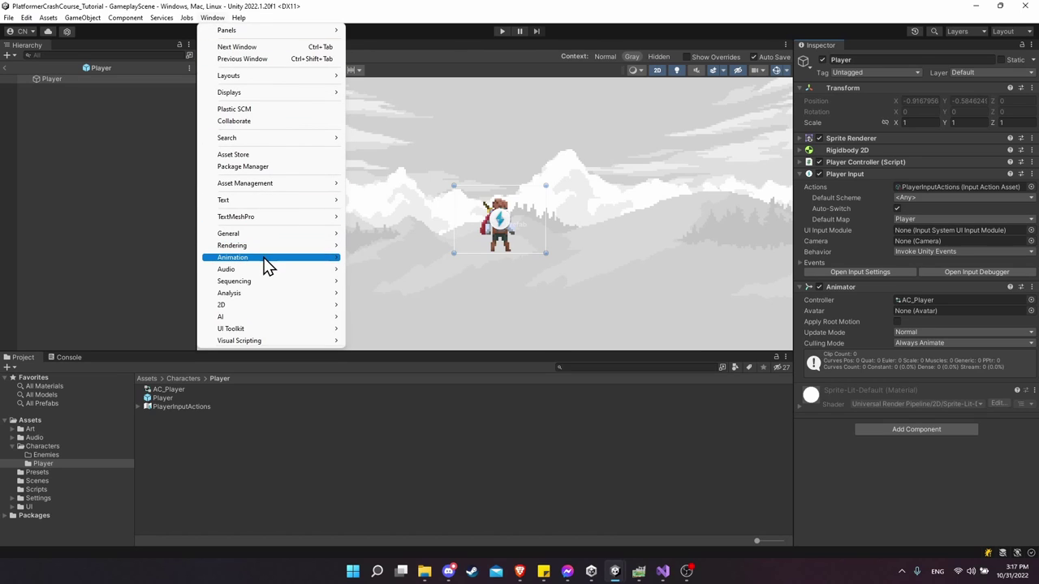
# Open the Animation window and dock it beside the Console.
pyautogui.moveTo(297, 258)
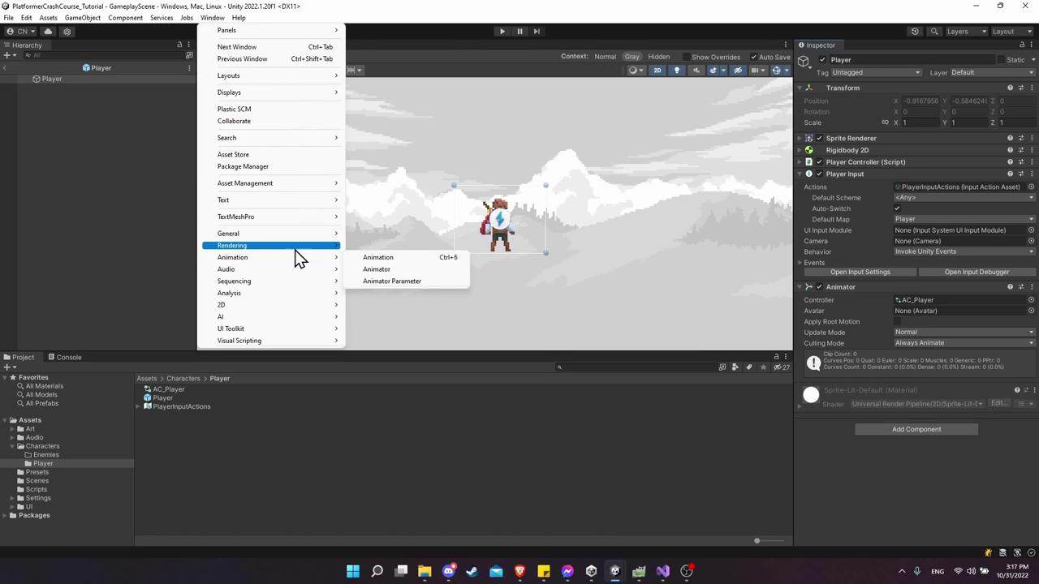
pyautogui.click(395, 258)
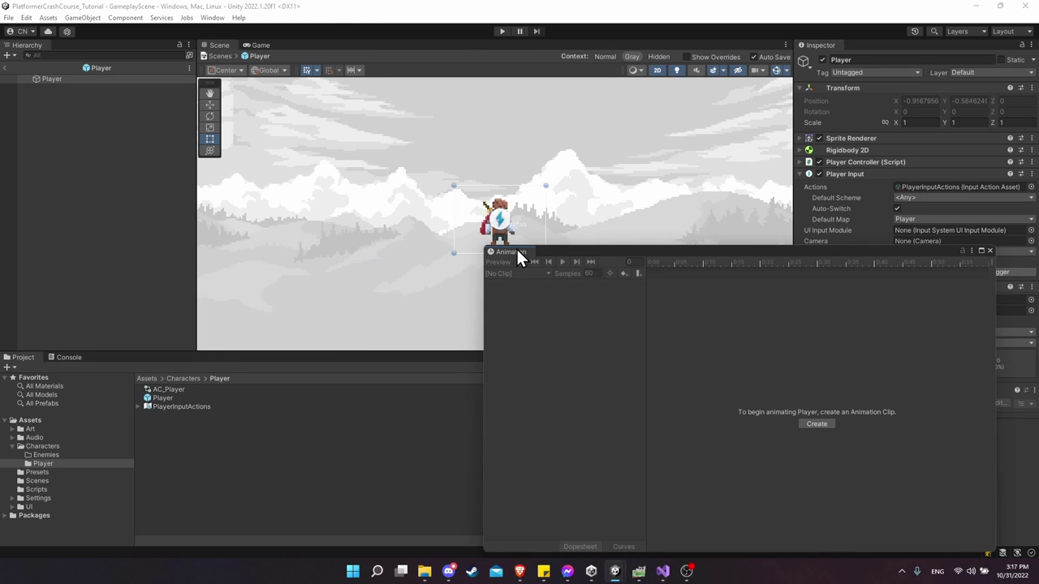
pyautogui.moveTo(523, 252); pyautogui.dragTo(446, 285)
pyautogui.moveTo(356, 341); pyautogui.dragTo(98, 362)
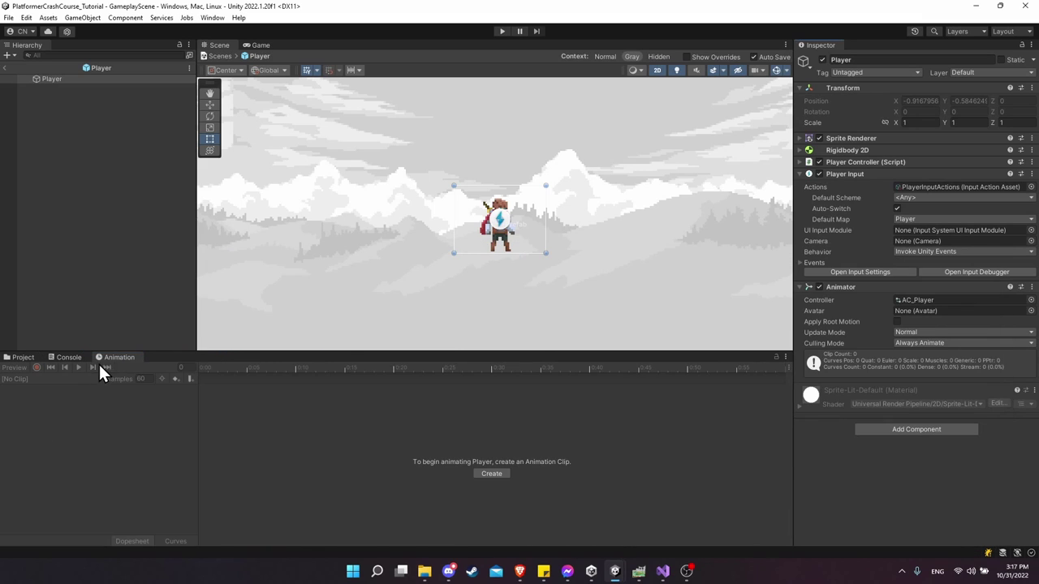
# Open the Animator window docked beside Scene and Game, leaving the Game view showing.
pyautogui.click(220, 21)
pyautogui.moveTo(255, 258)
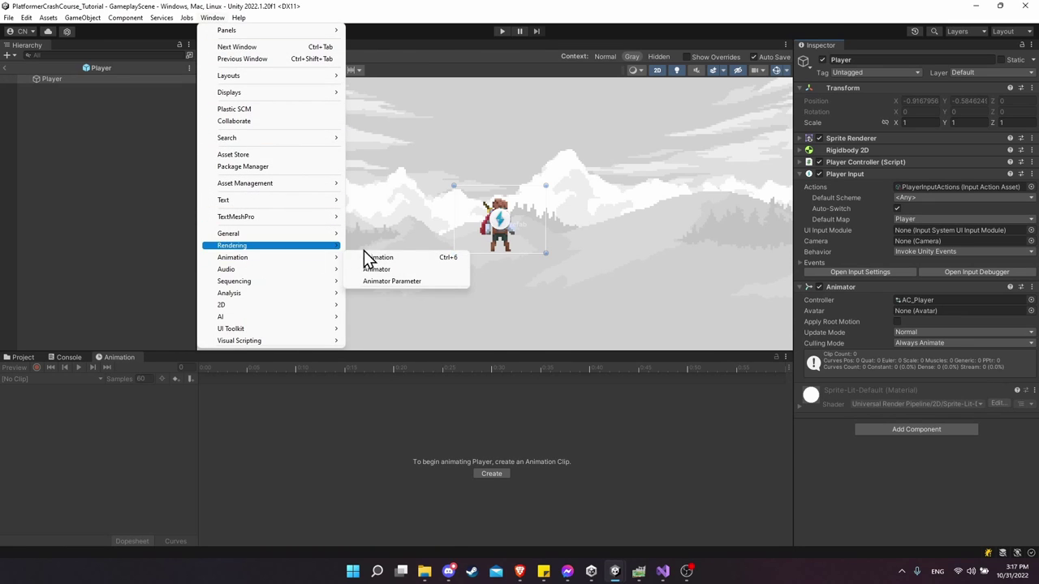
pyautogui.click(401, 272)
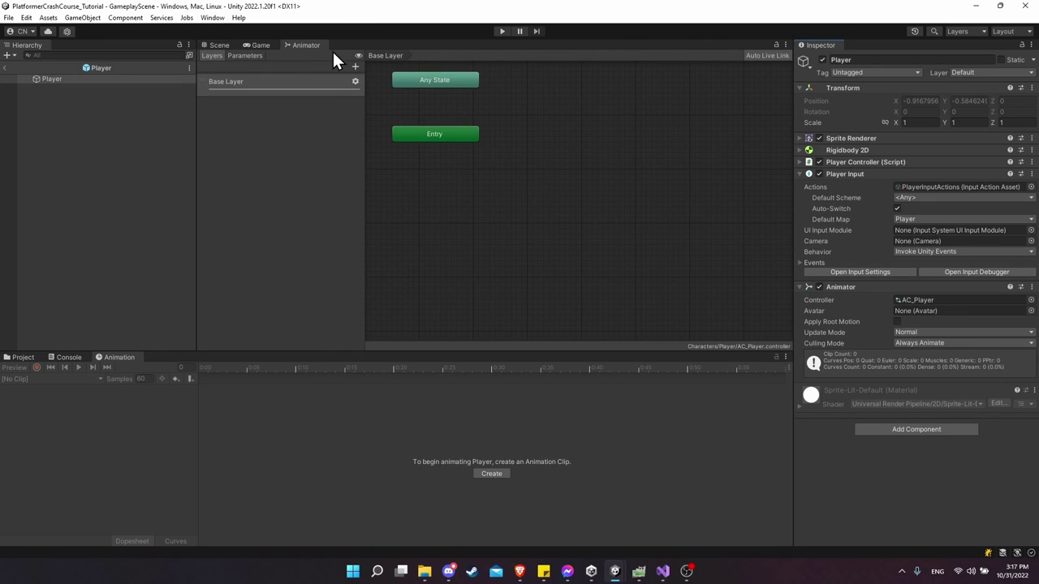
pyautogui.click(260, 46)
pyautogui.click(209, 47)
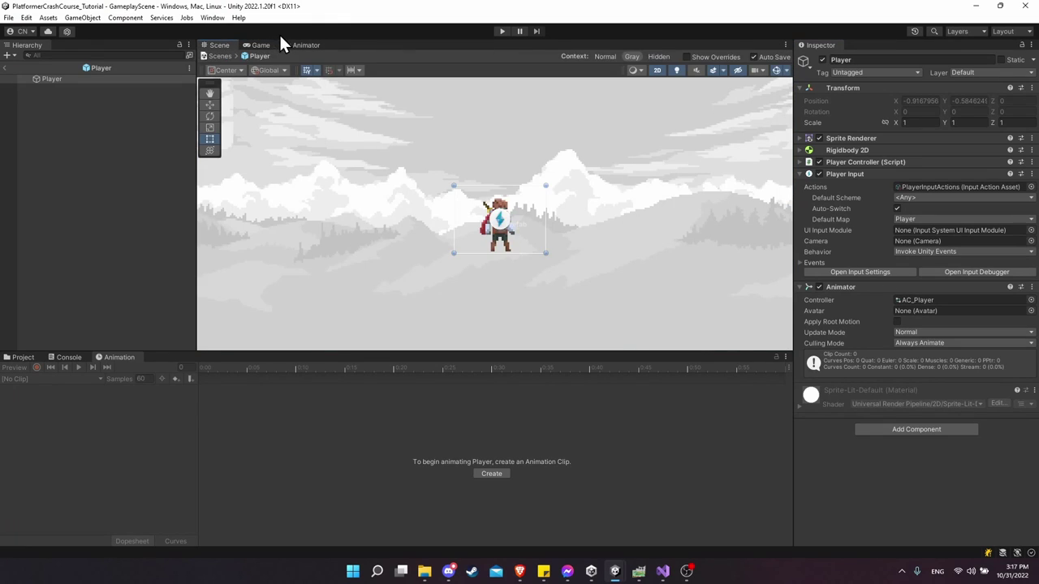
pyautogui.click(305, 46)
pyautogui.moveTo(296, 42)
pyautogui.mouseDown()
pyautogui.moveTo(123, 173)
pyautogui.moveTo(230, 108)
pyautogui.moveTo(299, 46)
pyautogui.mouseUp()
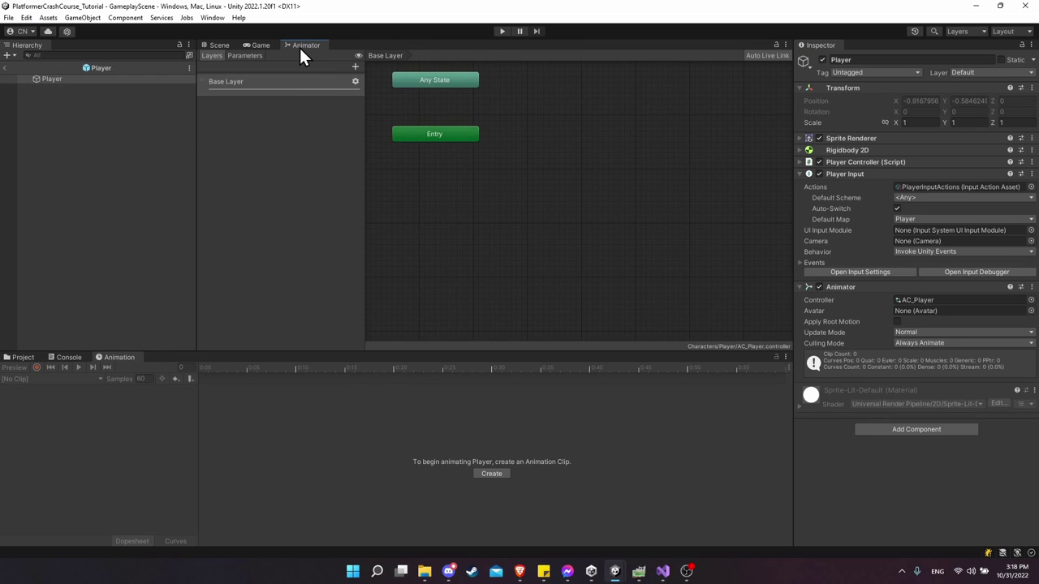
pyautogui.click(257, 45)
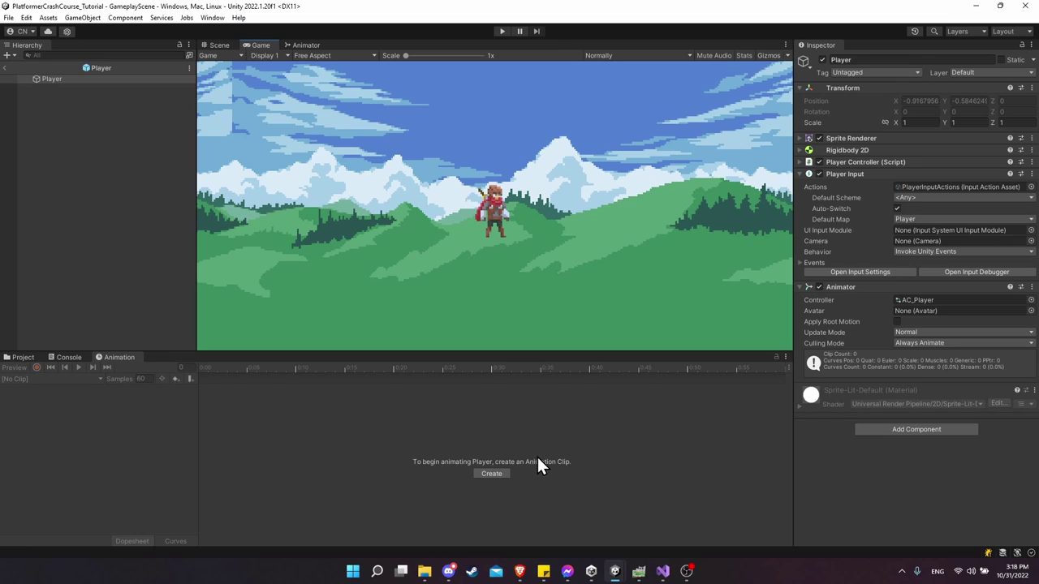
# Create a Player animation clip saved as player_idle with Samples set to 10.
pyautogui.click(492, 473)
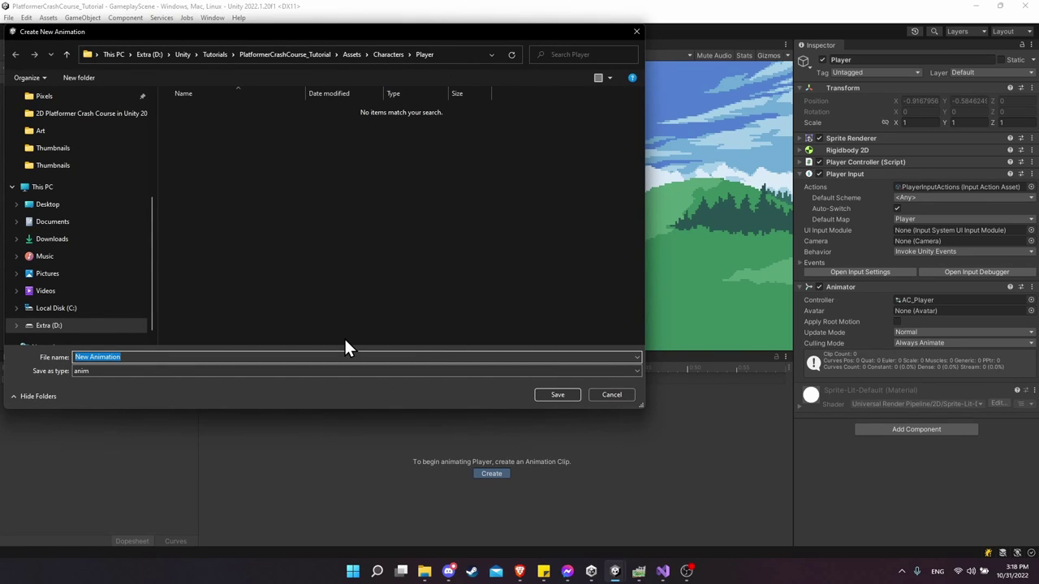
pyautogui.write('player_idle')
pyautogui.click(558, 393)
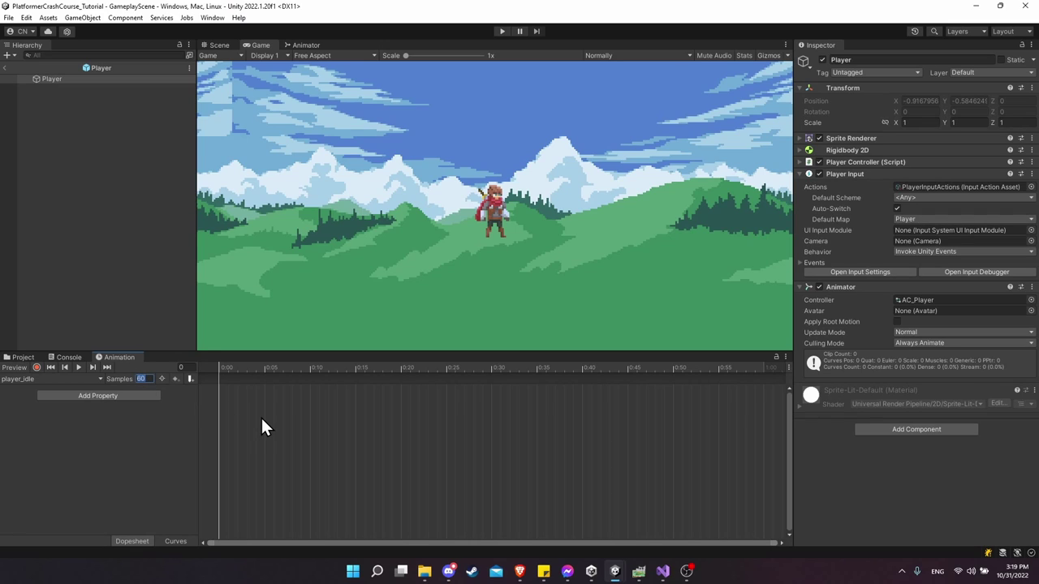
pyautogui.write('10')
pyautogui.press('Return')
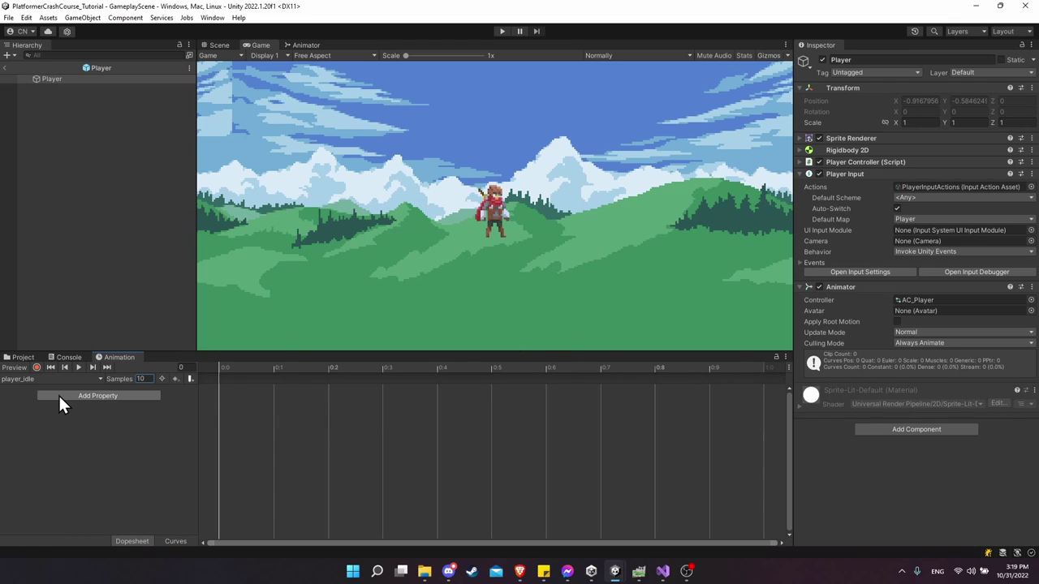
# Dock and widen the Animation timeline beside the Inspector, then browse to Art > Individual Sprites.
pyautogui.moveTo(132, 343); pyautogui.dragTo(867, 46)
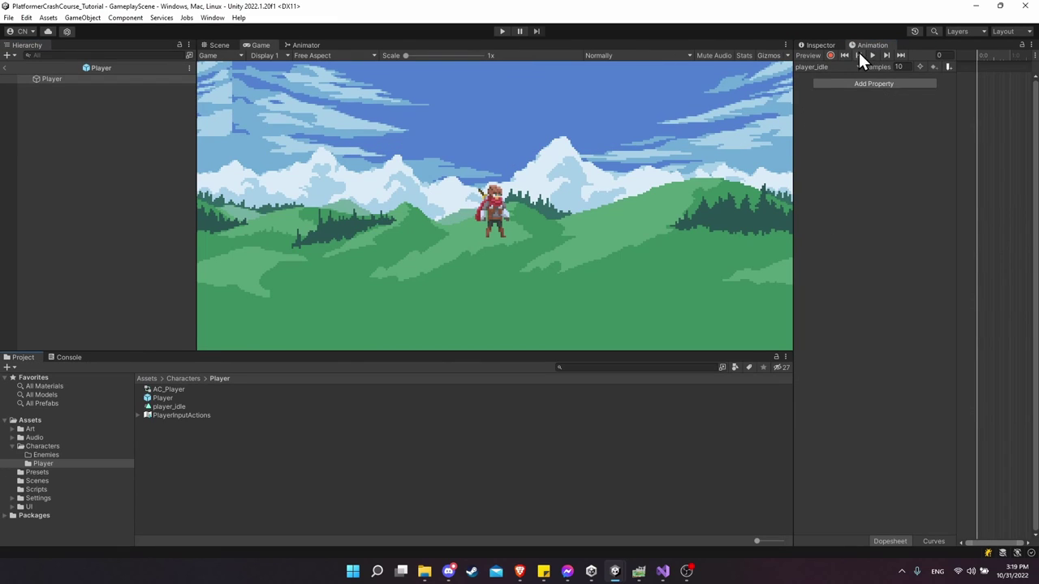
pyautogui.moveTo(793, 100); pyautogui.dragTo(637, 102)
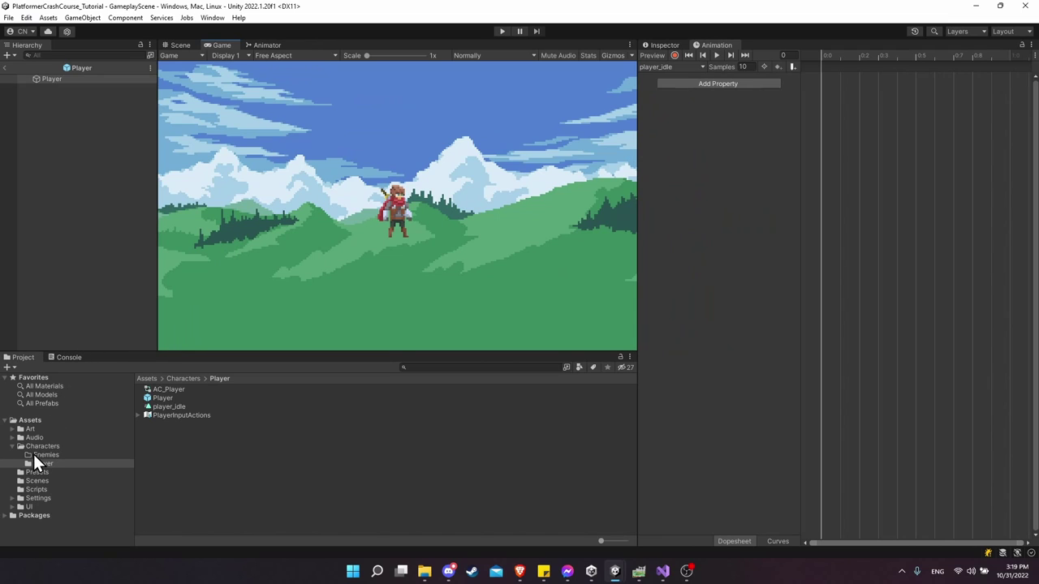
pyautogui.click(12, 429)
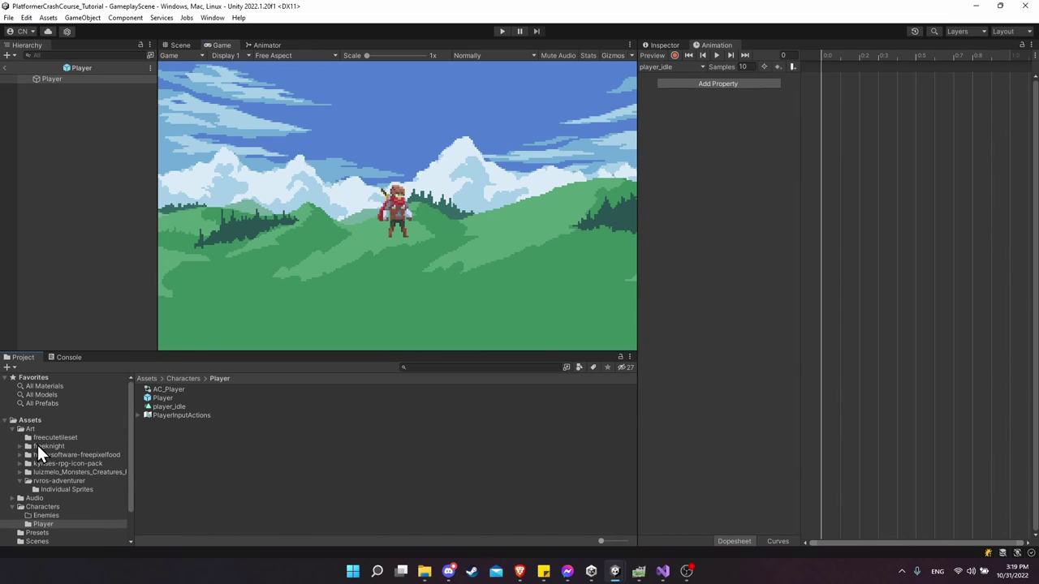
pyautogui.click(67, 491)
pyautogui.scroll(-10, 239, 471)
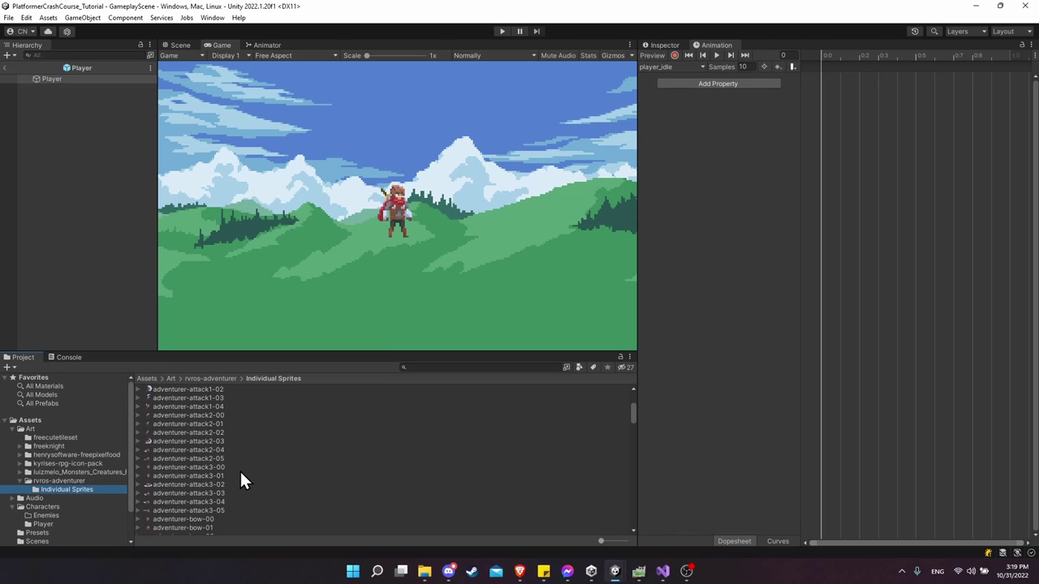
pyautogui.scroll(-15, 241, 474)
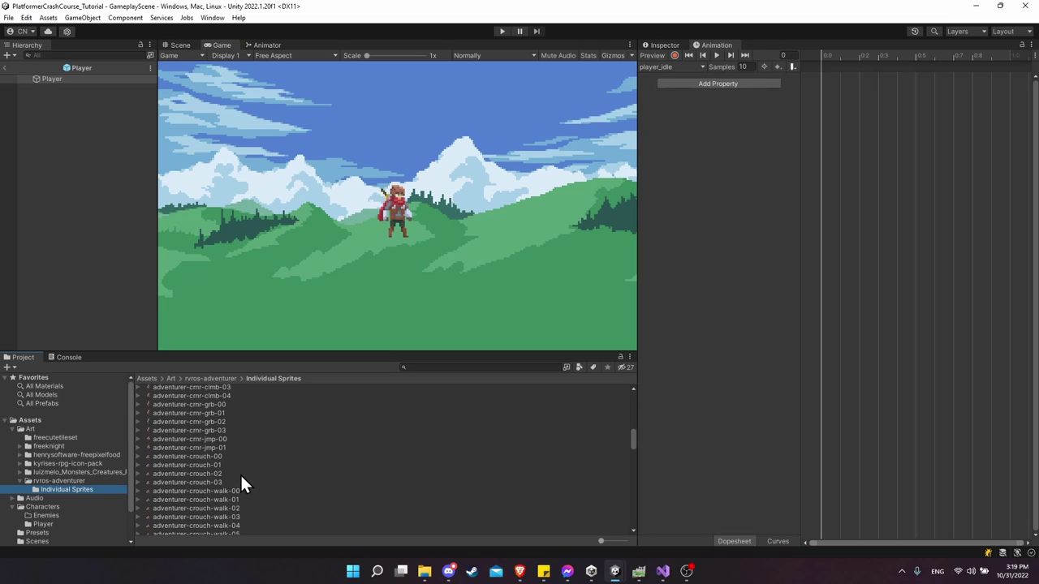
pyautogui.scroll(2, 231, 463)
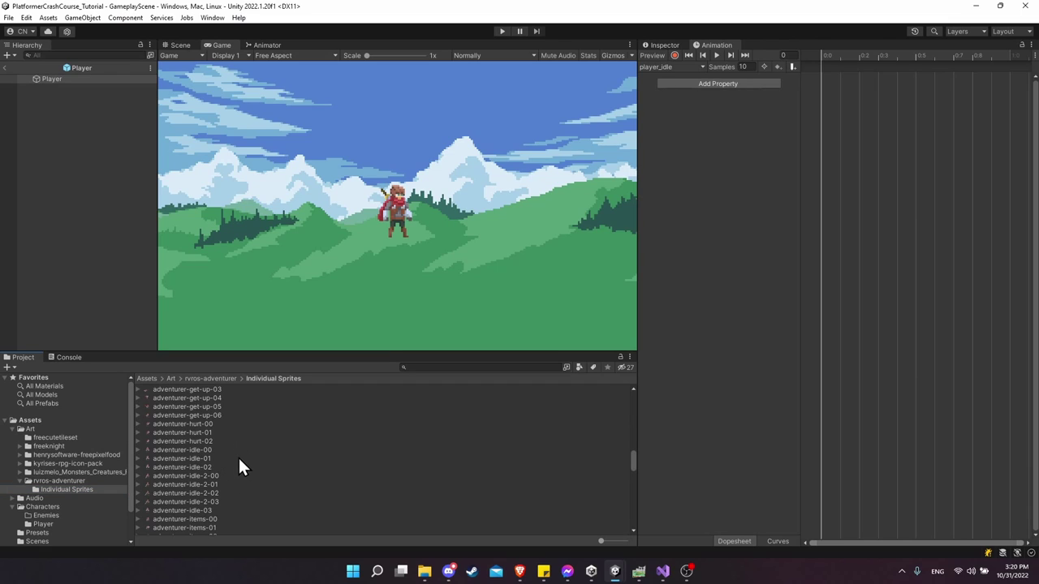
# Key sprites adventurer-idle-00 through adventurer-idle-03 into the player_idle timeline.
pyautogui.click(234, 450)
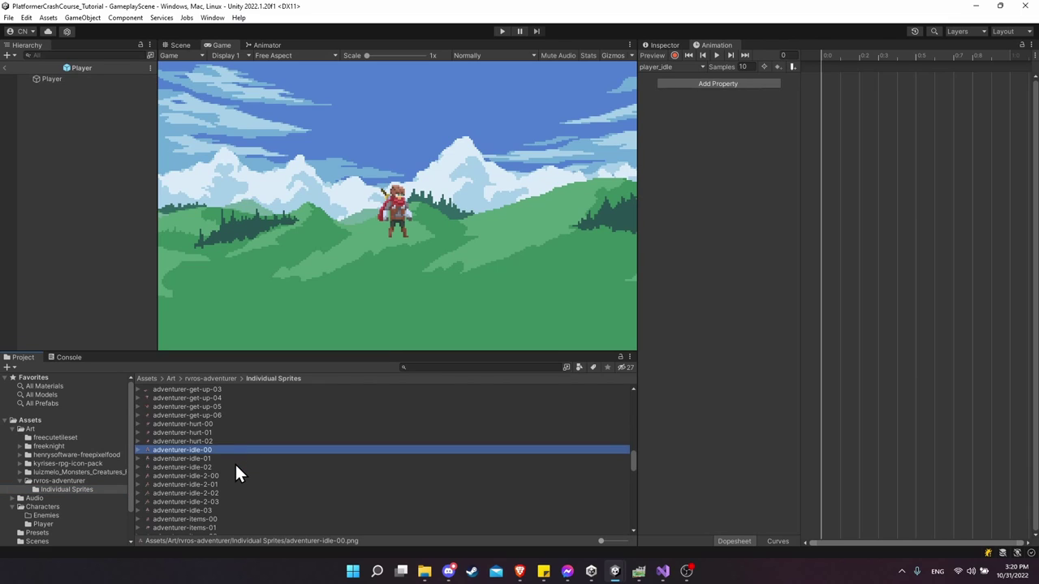
pyautogui.keyDown('shift'); pyautogui.click(235, 468); pyautogui.keyUp('shift')
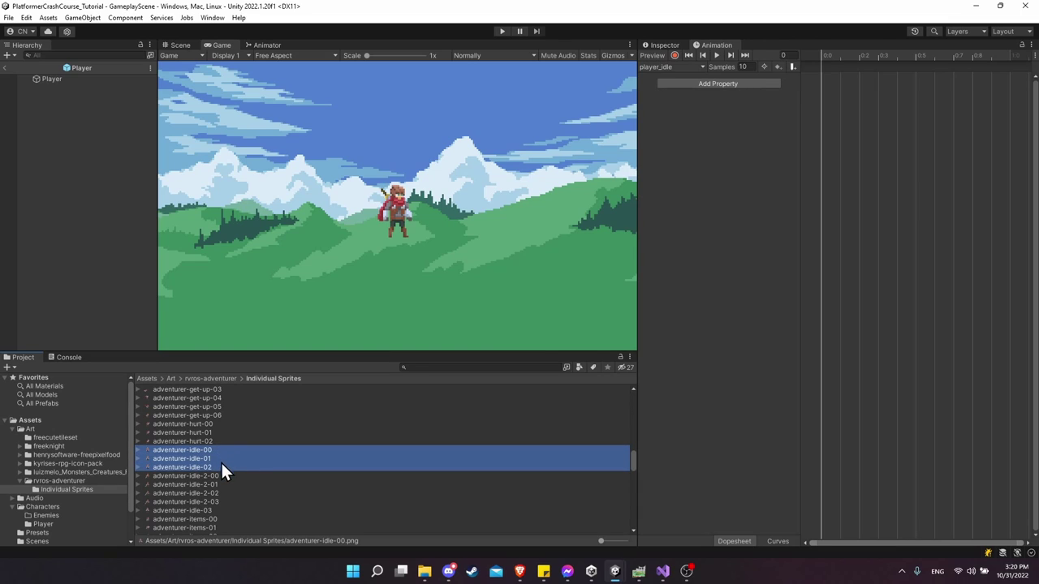
pyautogui.keyDown('ctrl'); pyautogui.click(200, 511); pyautogui.keyUp('ctrl')
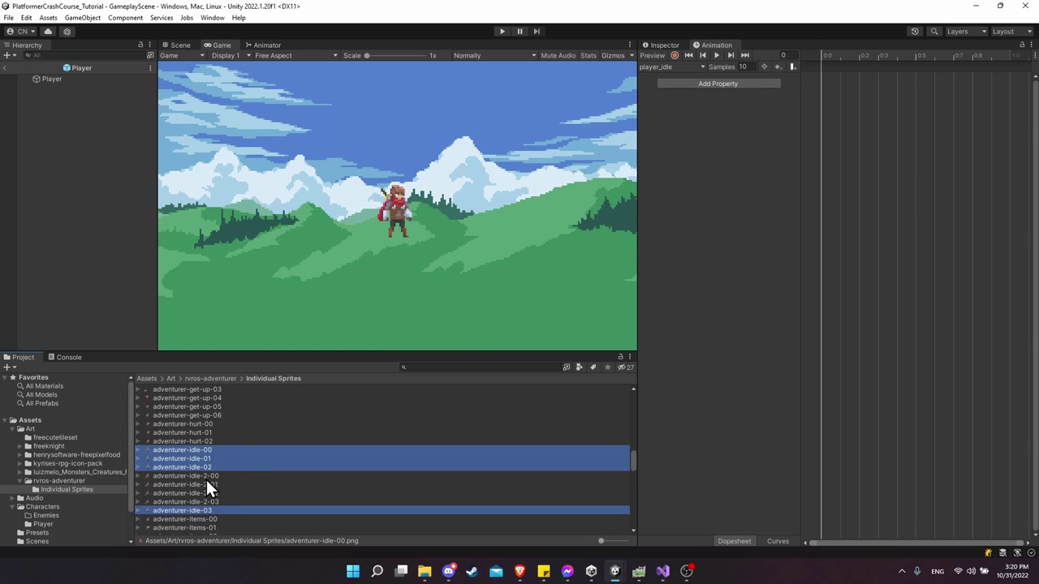
pyautogui.scroll(-2, 206, 479)
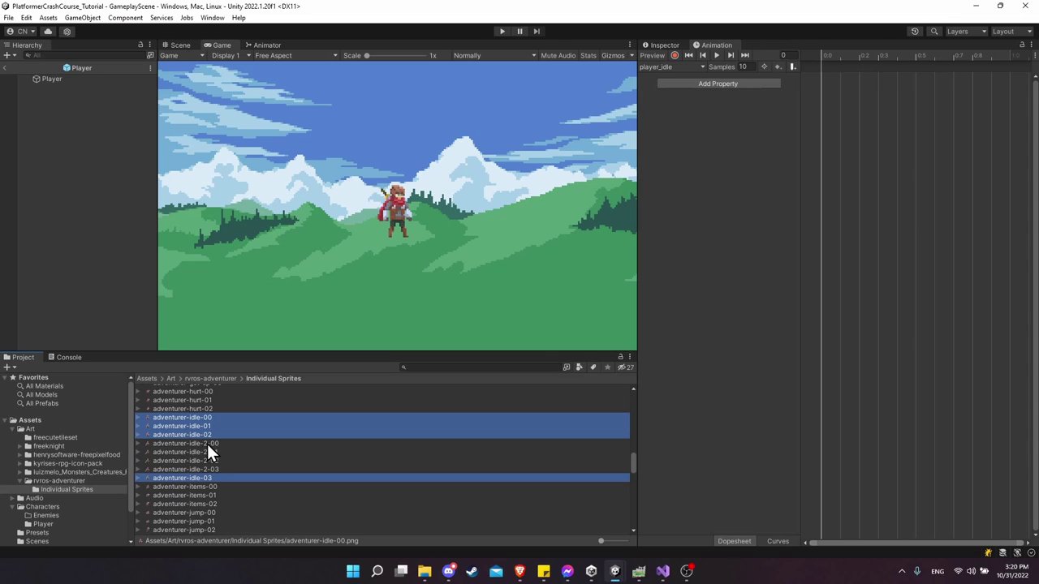
pyautogui.moveTo(213, 423); pyautogui.dragTo(886, 306)
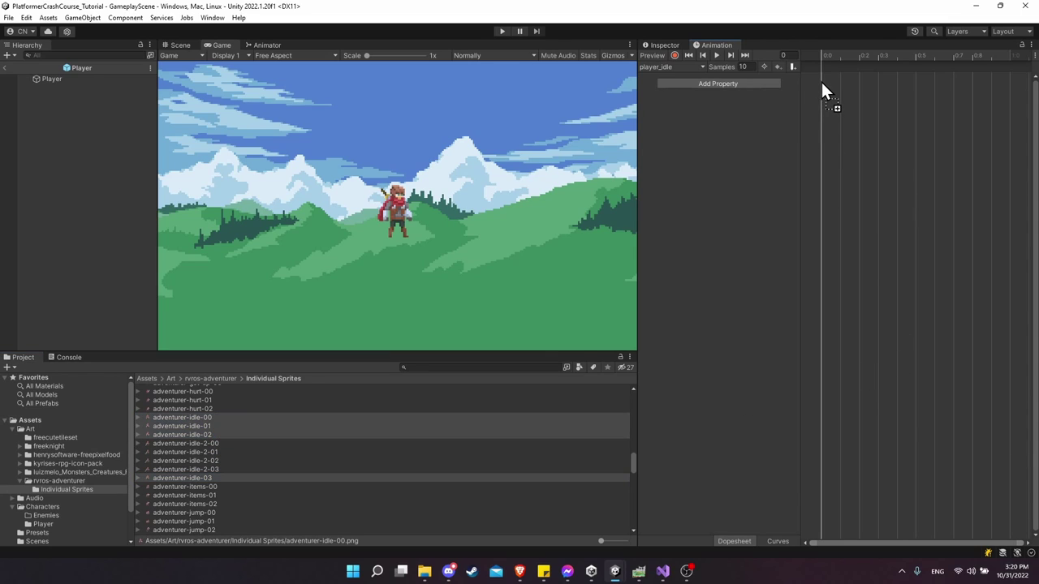
pyautogui.moveTo(822, 82); pyautogui.dragTo(822, 82)
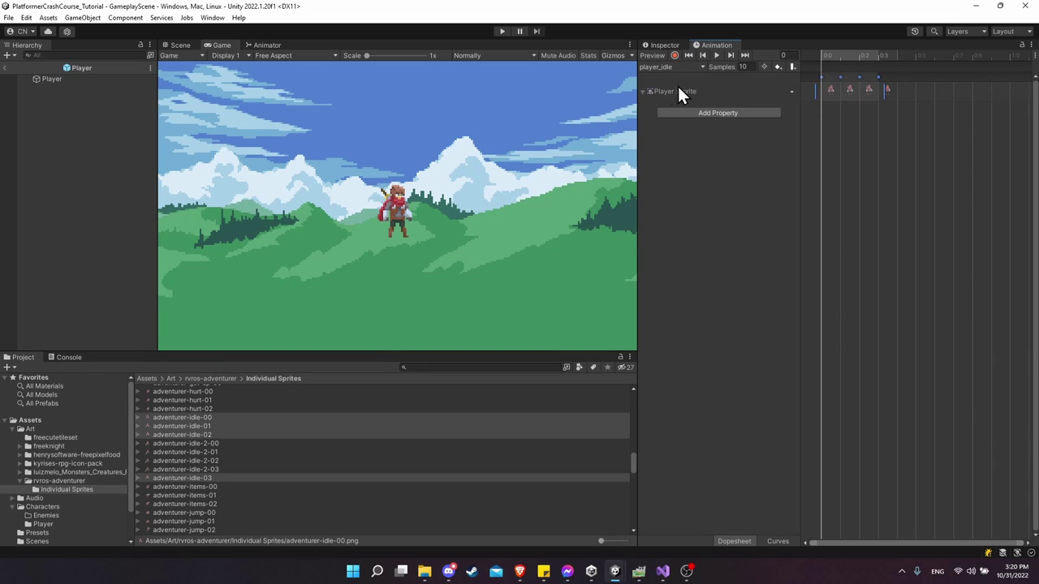
# Scrub the idle frames, then move the player_idle state next to Entry in the Animator.
pyautogui.click(831, 62)
pyautogui.moveTo(827, 55); pyautogui.dragTo(900, 56)
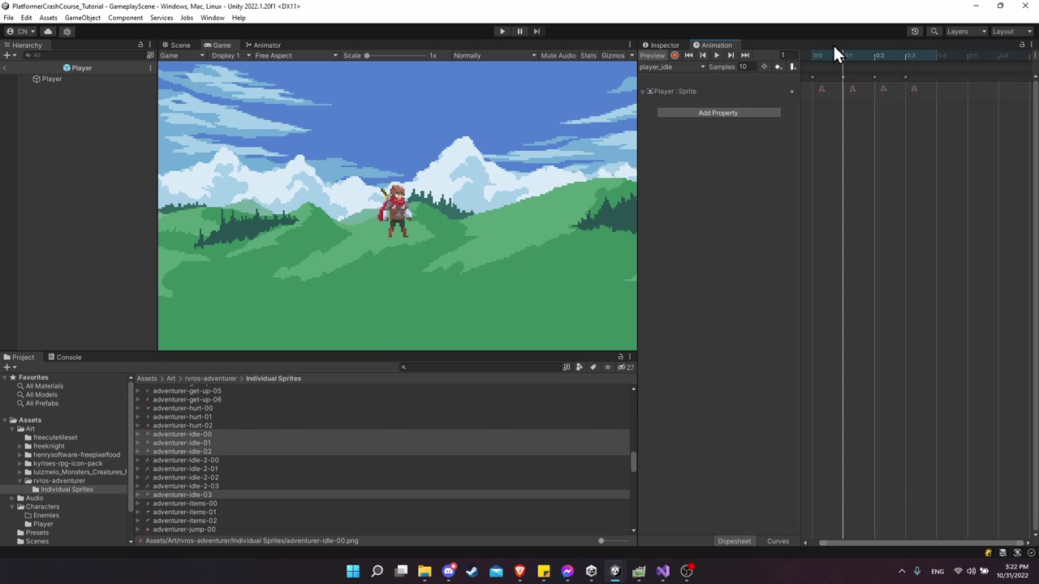
pyautogui.click(811, 52)
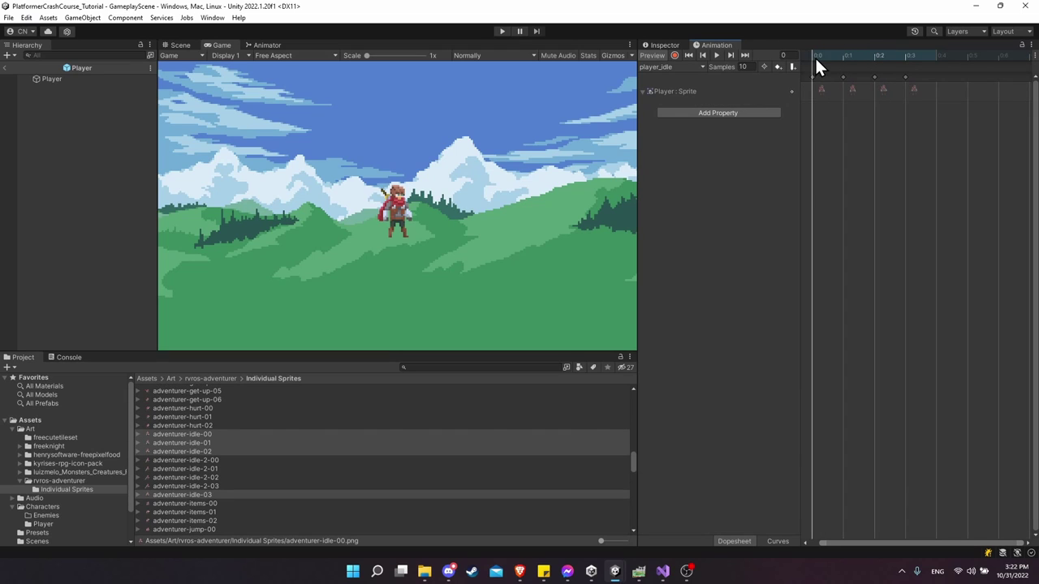
pyautogui.click(270, 45)
pyautogui.moveTo(454, 95); pyautogui.dragTo(501, 135)
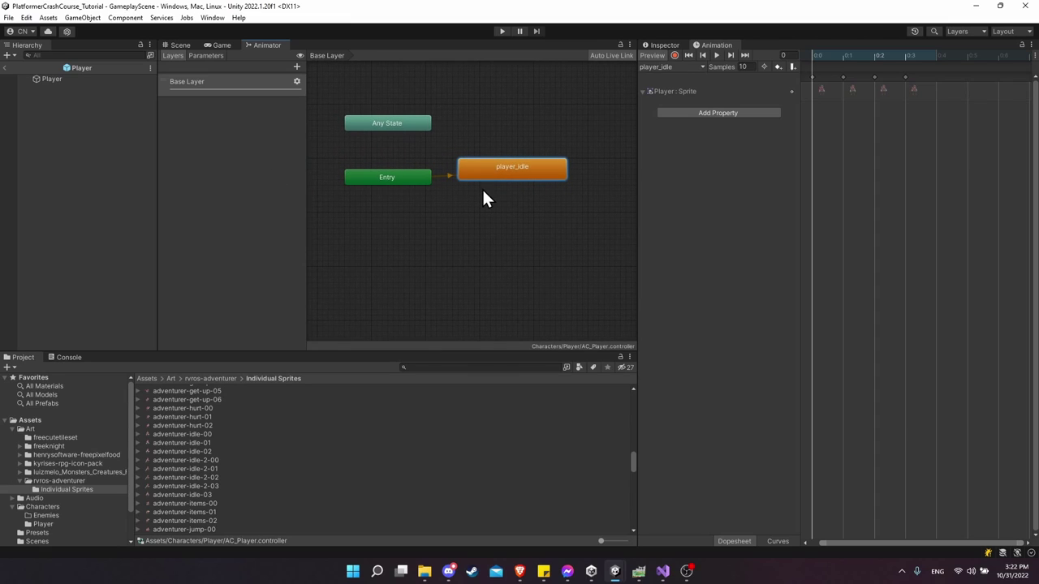
pyautogui.moveTo(515, 167); pyautogui.dragTo(526, 160)
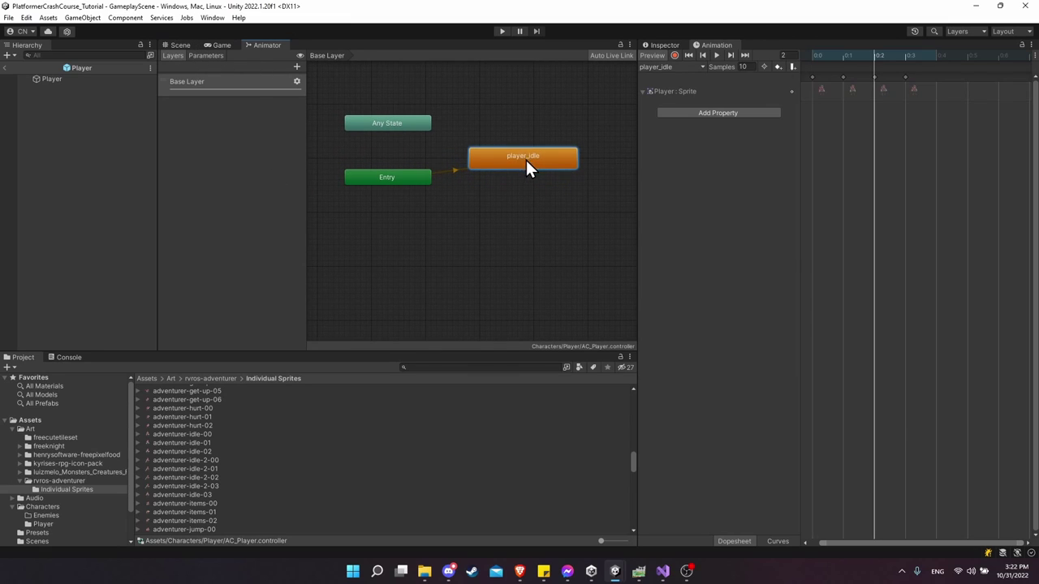
# Preview the player_idle animation on the Player in the Scene view.
pyautogui.click(180, 46)
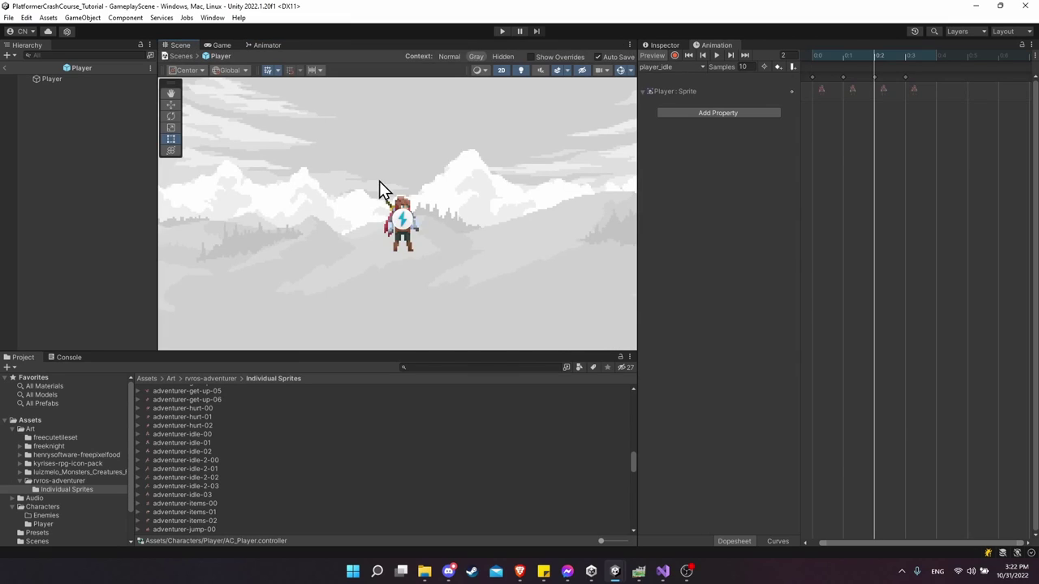
pyautogui.click(217, 45)
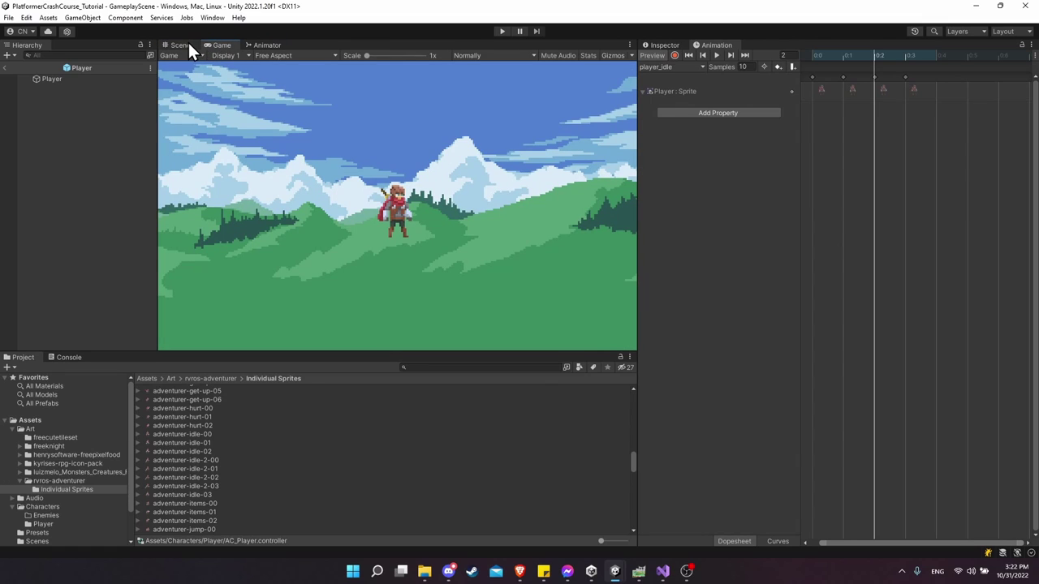
pyautogui.click(179, 45)
pyautogui.moveTo(429, 143); pyautogui.dragTo(411, 147, button='middle')
pyautogui.click(714, 54)
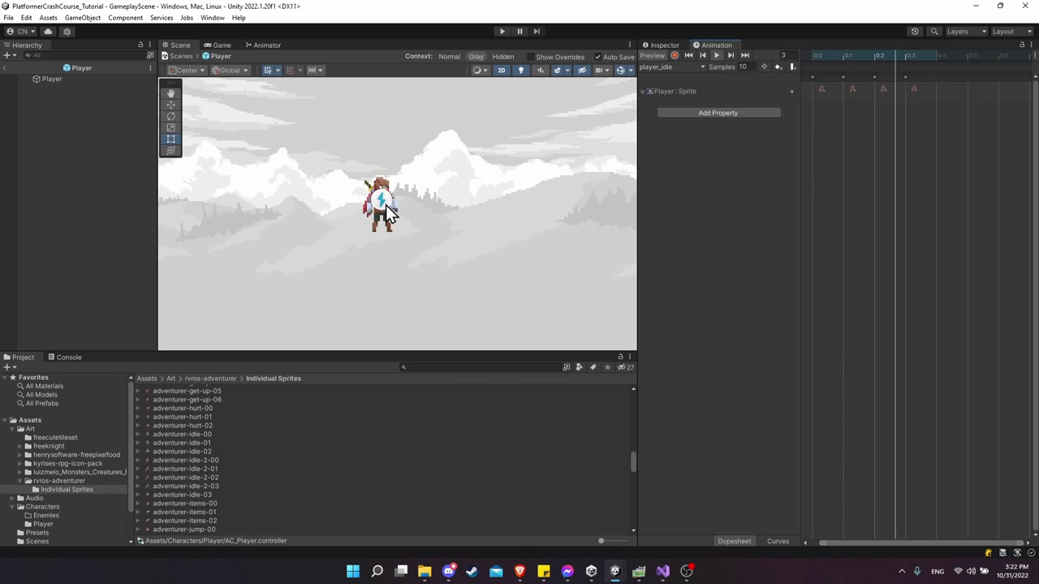
pyautogui.click(717, 56)
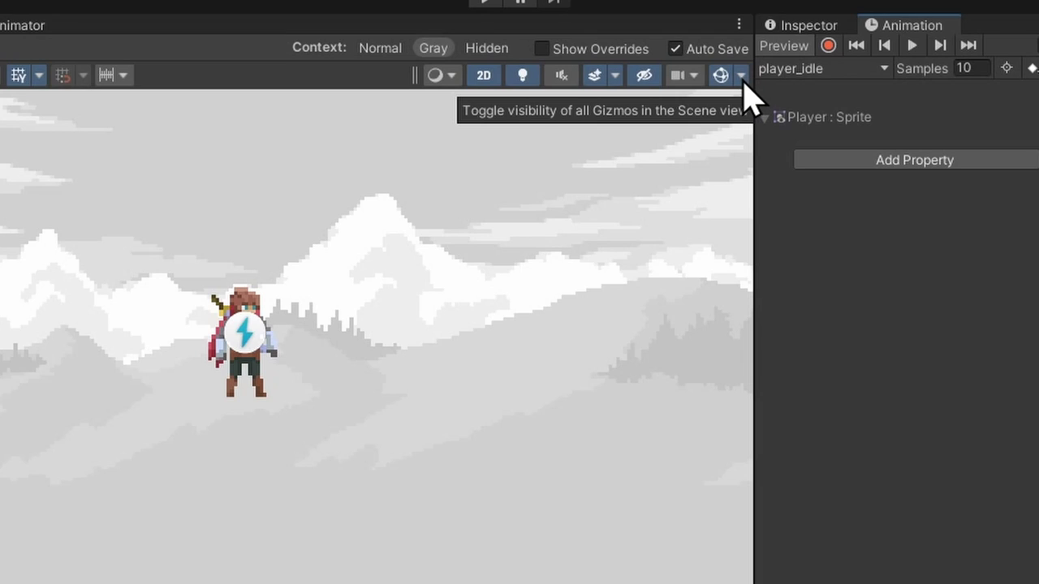
# Reduce the Scene's 3D gizmo icon size and replay the idle preview.
pyautogui.click(740, 76)
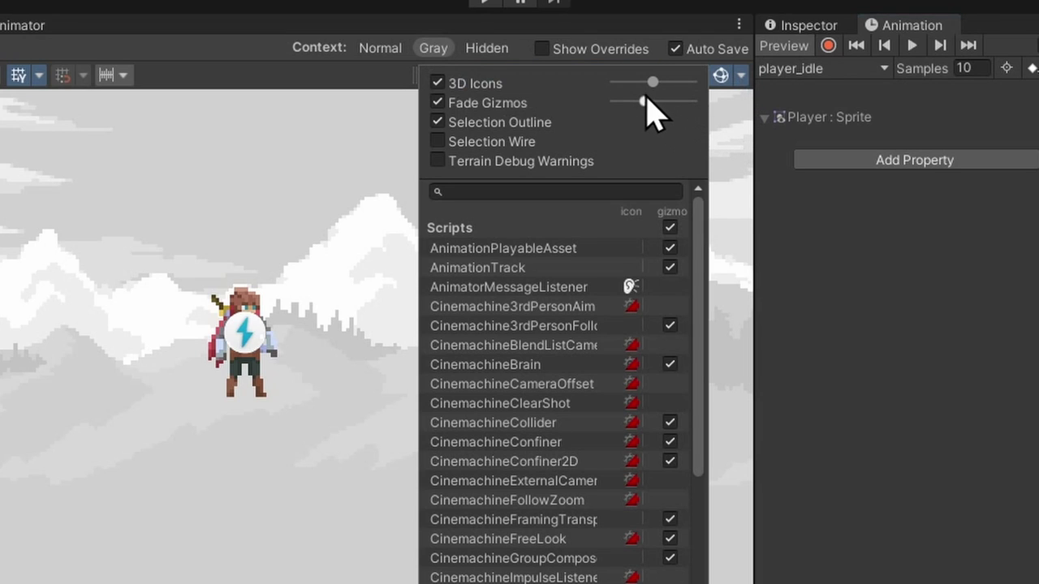
pyautogui.moveTo(652, 82); pyautogui.dragTo(640, 83)
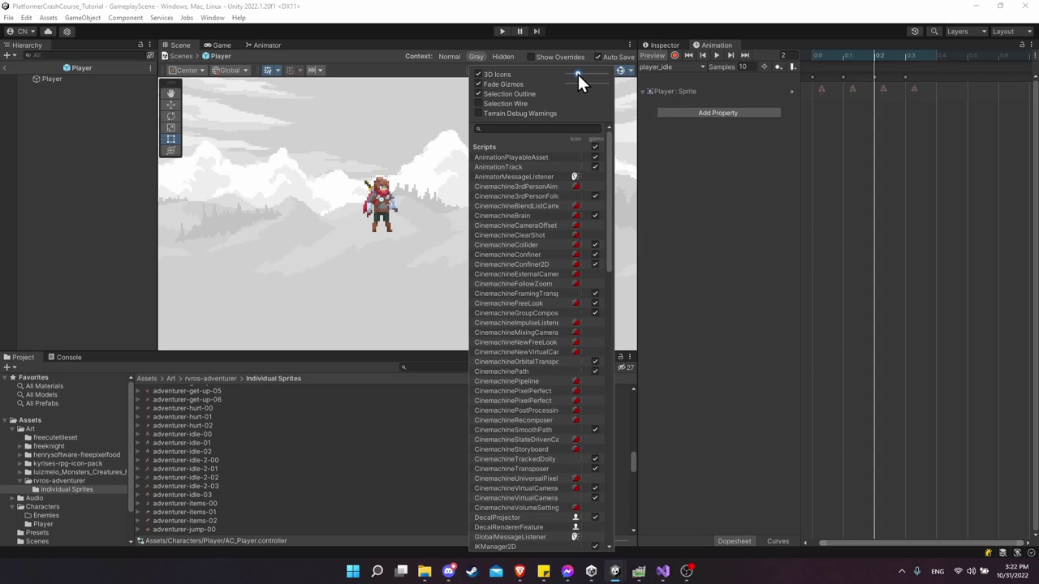
pyautogui.click(696, 154)
pyautogui.click(720, 54)
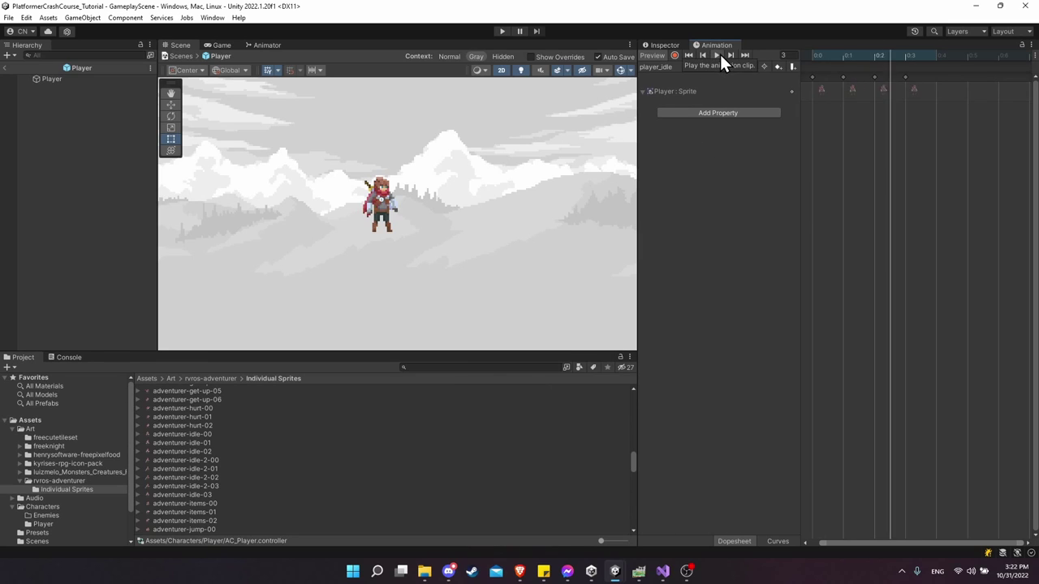
# Key adventurer-idle-2-00 to idle-2-03 into player_idle and preview them.
pyautogui.click(228, 460)
pyautogui.keyDown('shift'); pyautogui.click(226, 485); pyautogui.keyUp('shift')
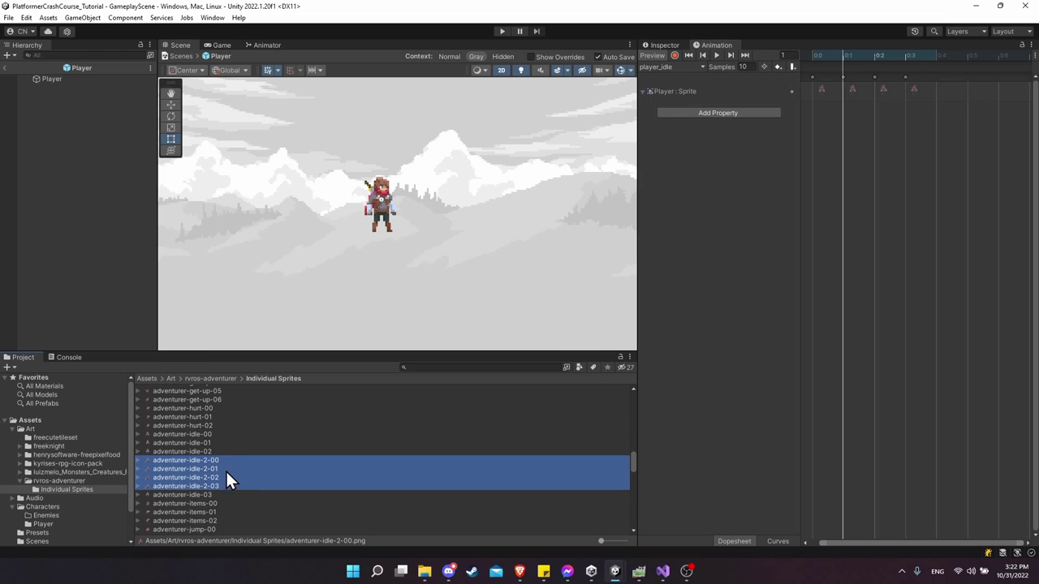
pyautogui.moveTo(241, 464); pyautogui.dragTo(813, 87)
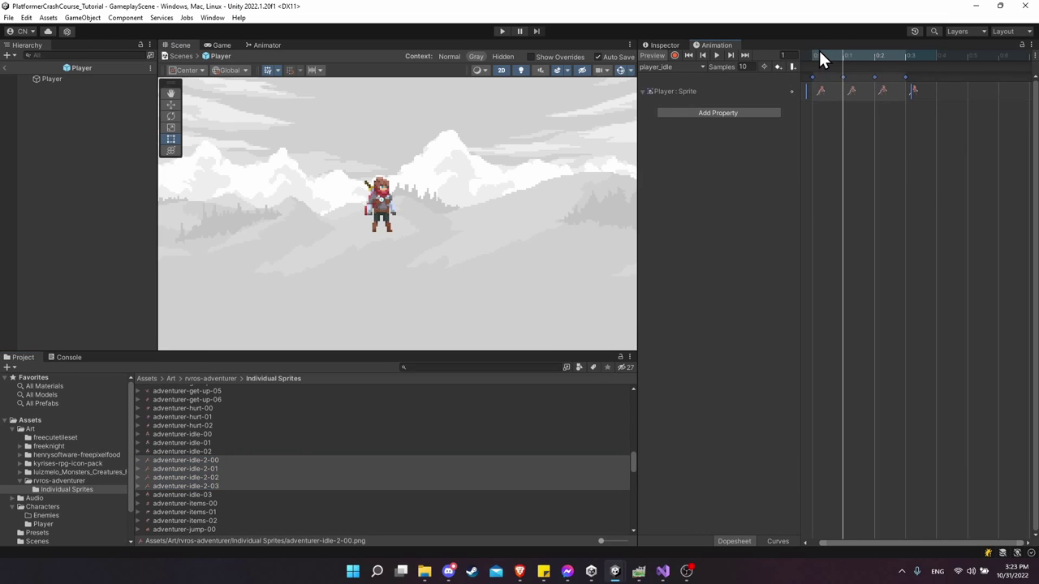
pyautogui.click(818, 56)
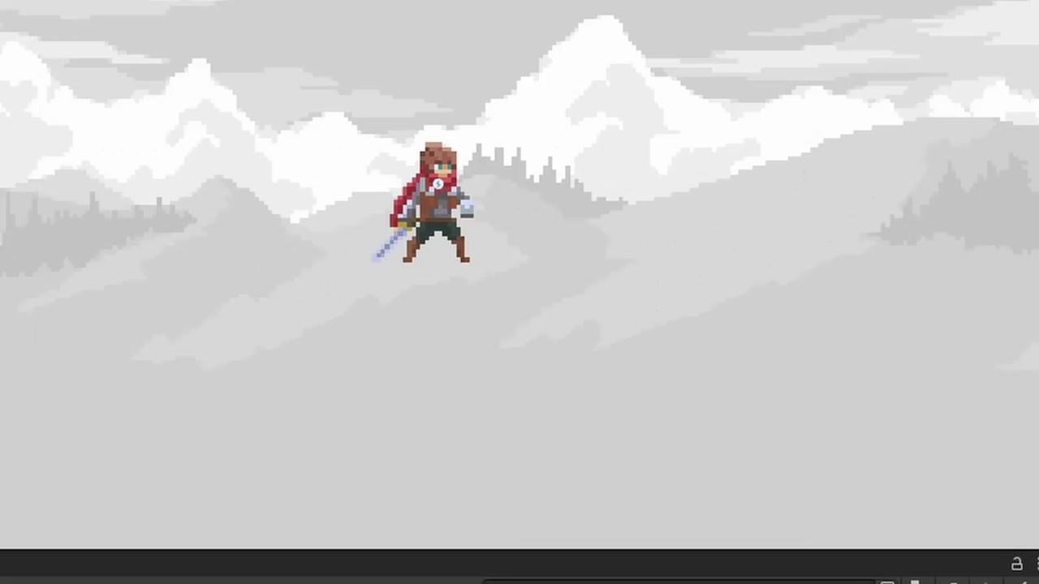
pyautogui.press('space')
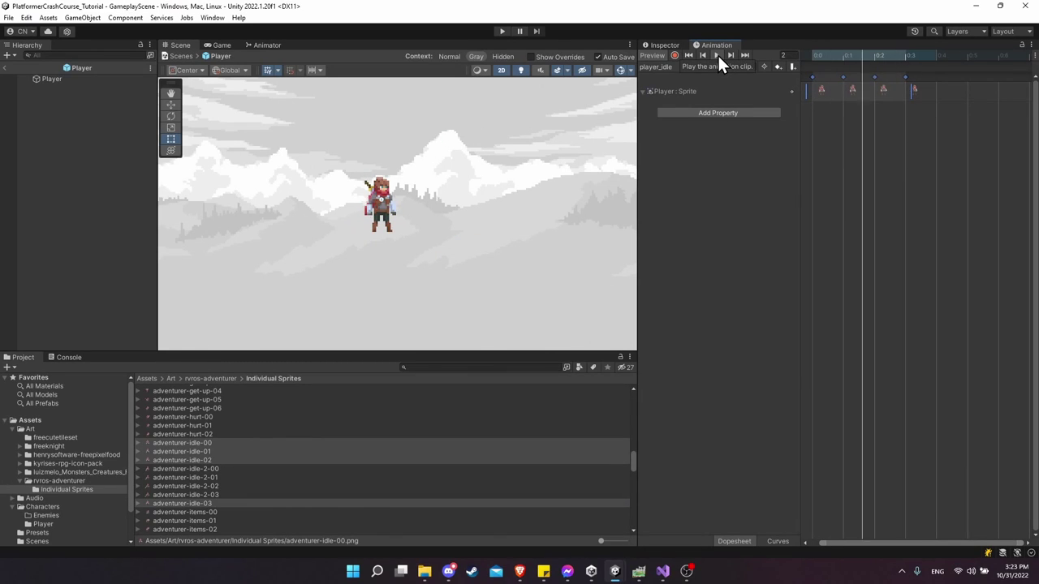
pyautogui.click(809, 57)
# Re-key the idle-2-00 to idle-2-03 frames into the clip and replay it.
pyautogui.click(259, 470)
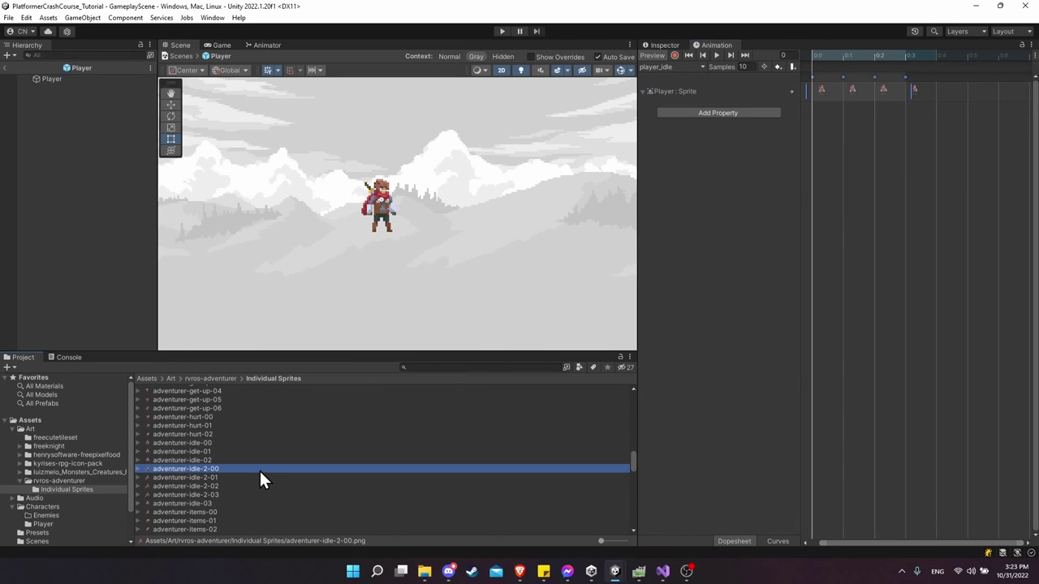
pyautogui.keyDown('shift'); pyautogui.click(249, 492); pyautogui.keyUp('shift')
pyautogui.moveTo(248, 480); pyautogui.dragTo(820, 82)
pyautogui.click(716, 55)
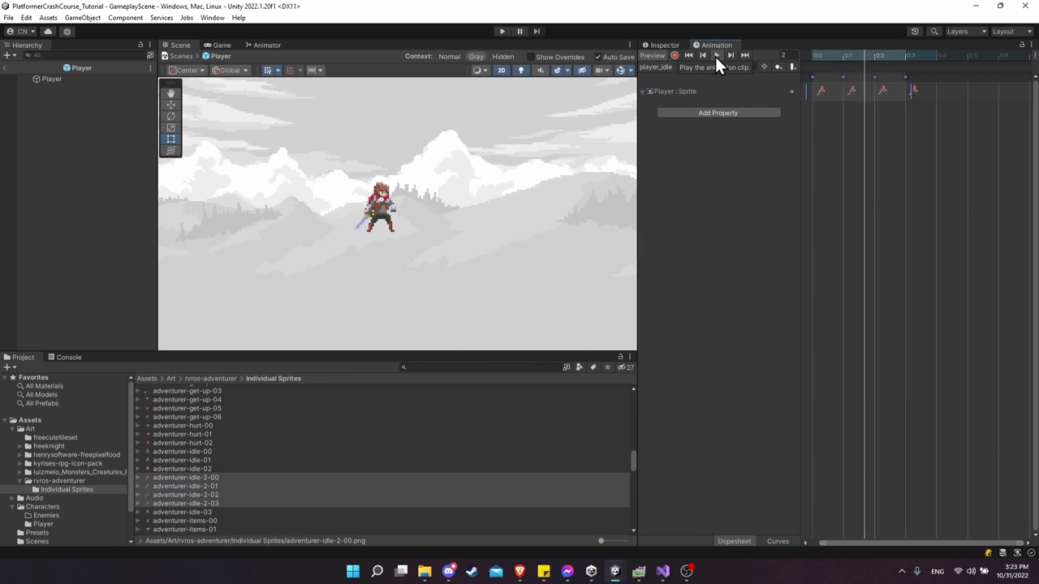
pyautogui.scroll(-1, 249, 454)
pyautogui.click(187, 488)
# Restore frames adventurer-idle-00 to idle-03 in player_idle and replay the clip.
pyautogui.keyDown('ctrl'); pyautogui.click(248, 444); pyautogui.keyUp('ctrl')
pyautogui.keyDown('ctrl'); pyautogui.keyDown('shift'); pyautogui.click(248, 427); pyautogui.keyUp('shift'); pyautogui.keyUp('ctrl')
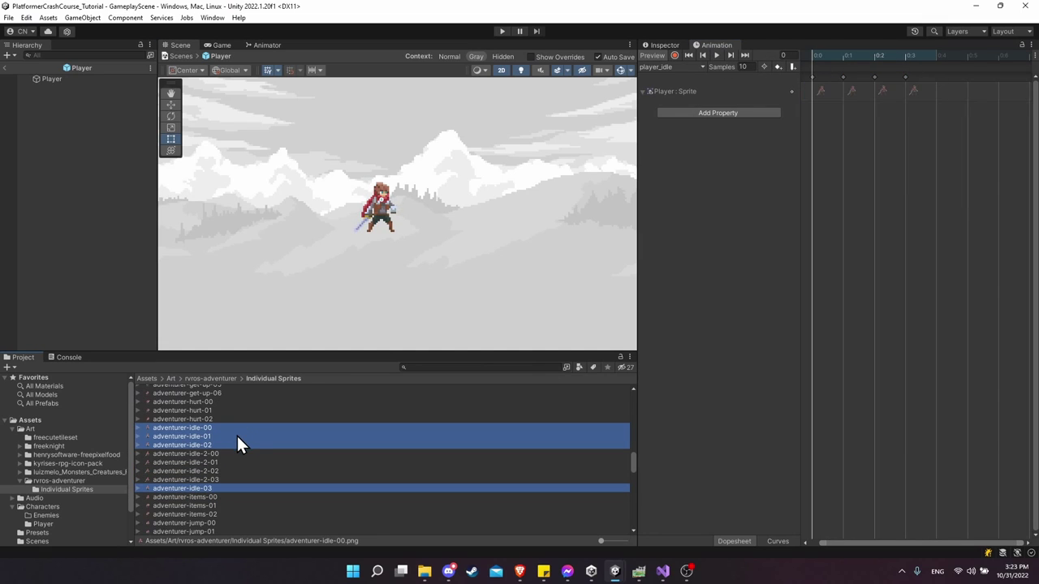
pyautogui.moveTo(227, 428); pyautogui.dragTo(816, 96)
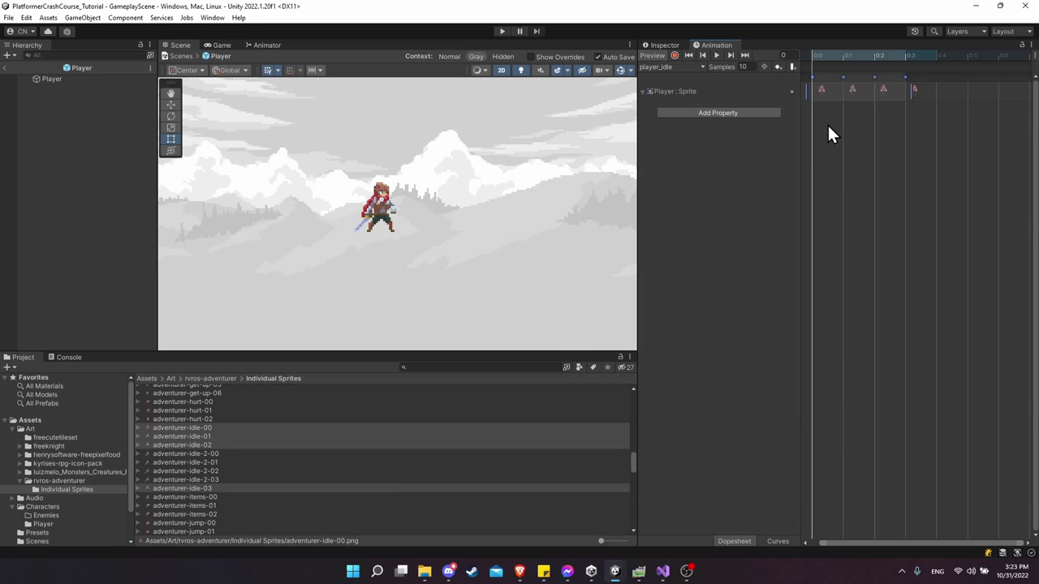
pyautogui.click(716, 54)
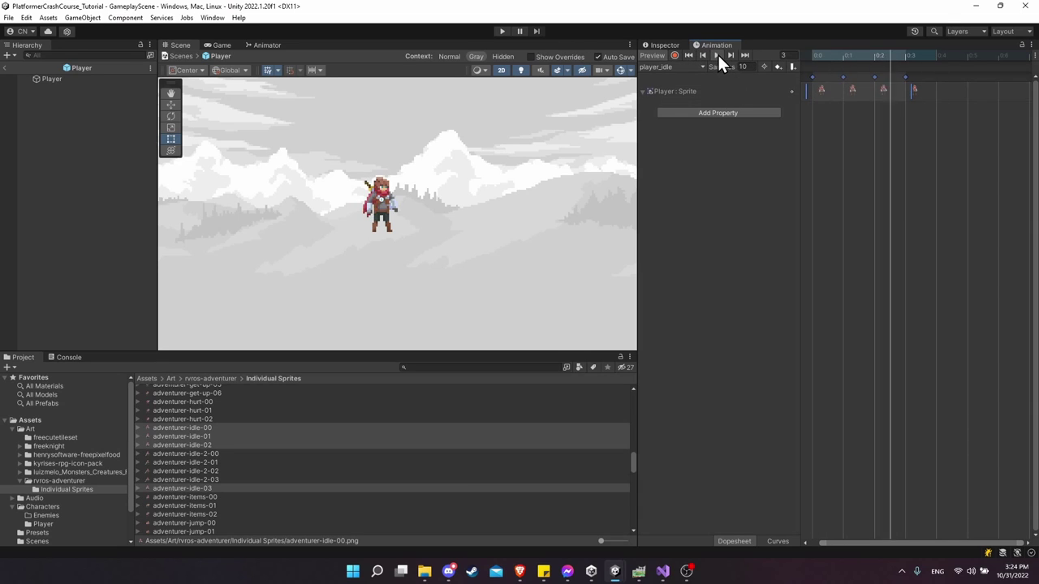
pyautogui.click(717, 55)
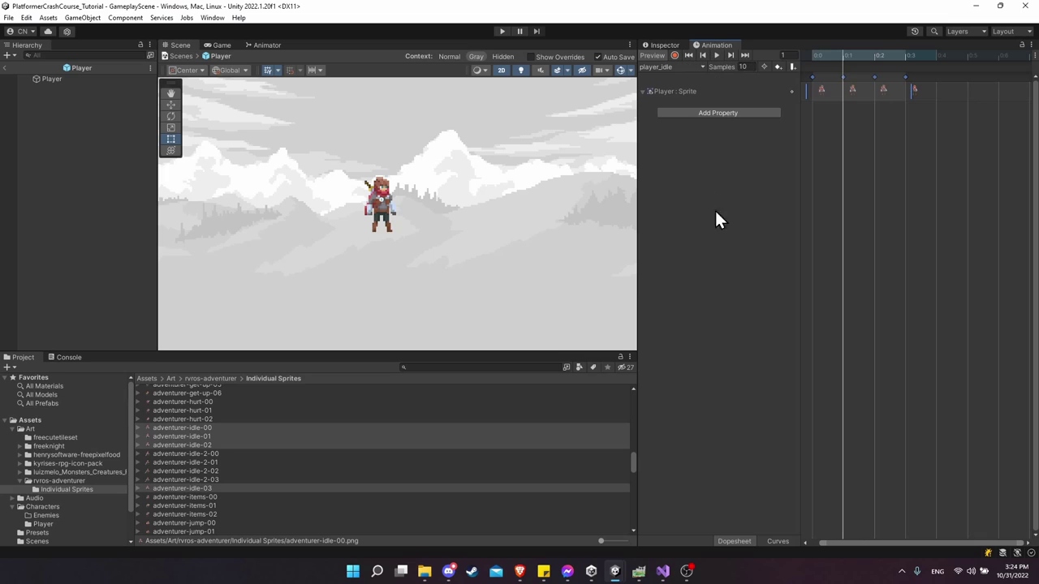
pyautogui.click(678, 65)
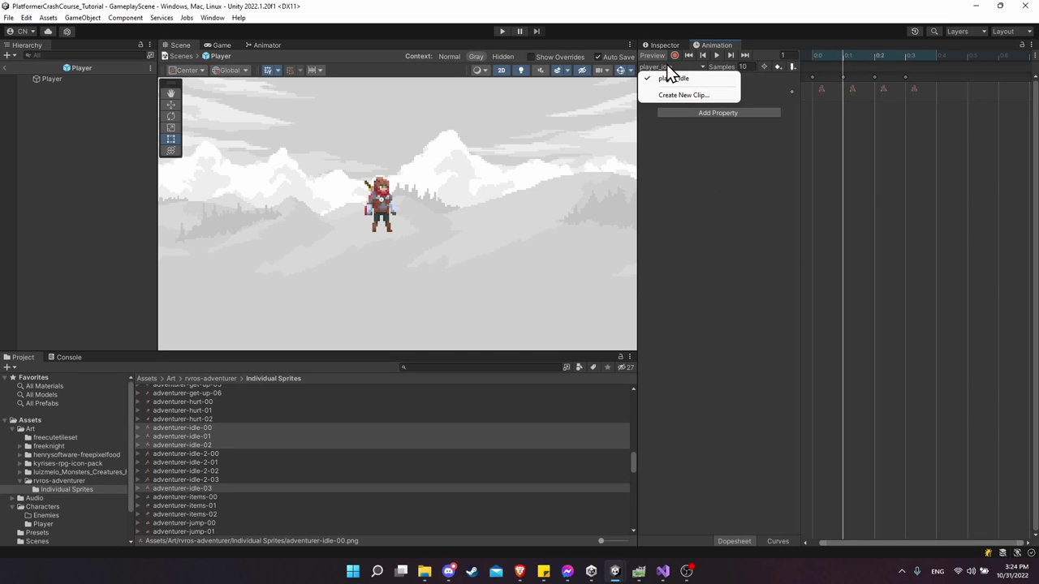
# Create a new animation clip named player_walk.
pyautogui.click(687, 95)
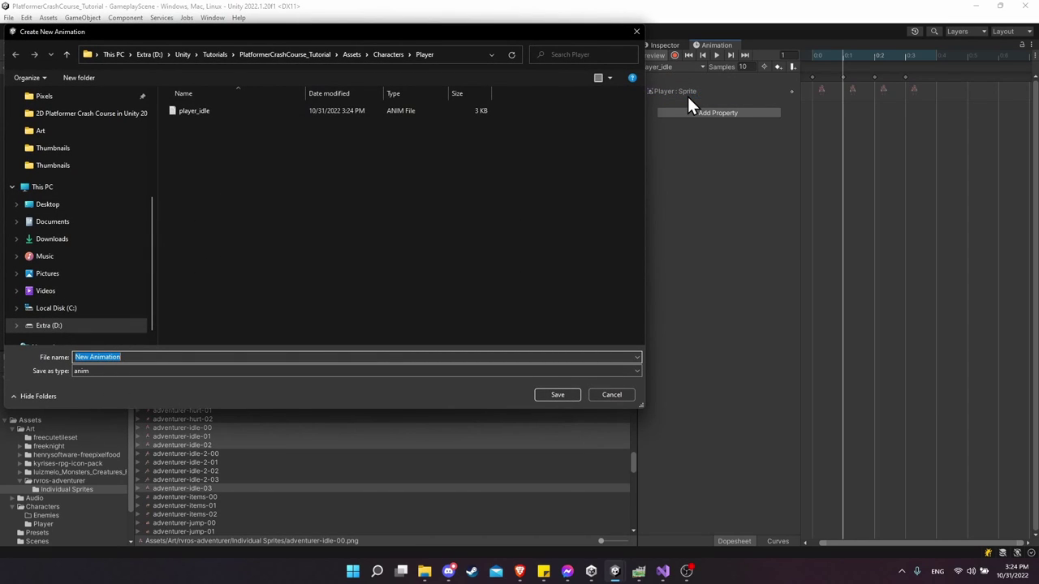
pyautogui.write('player')
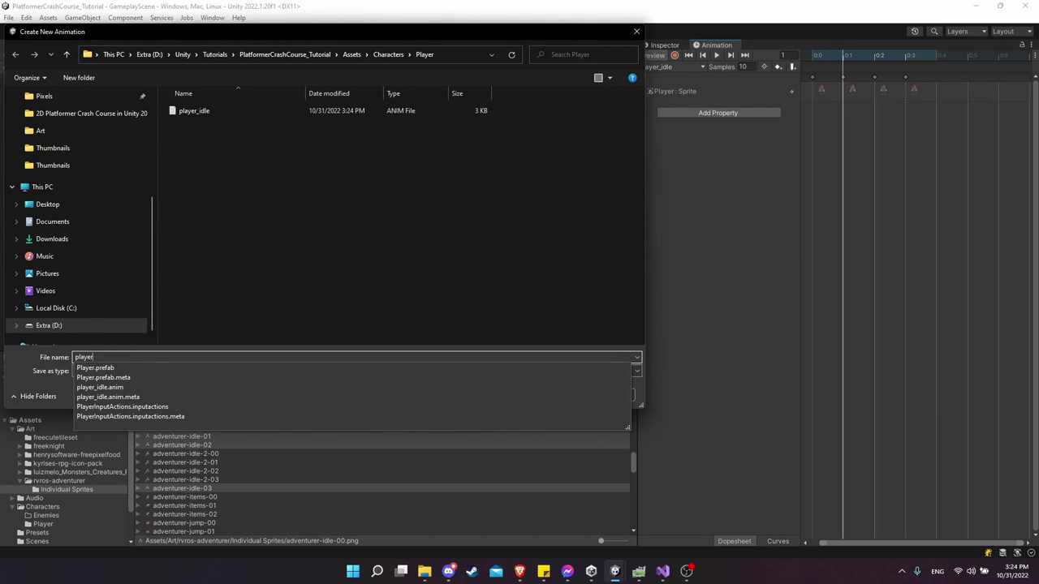
pyautogui.write('_walk.ani')
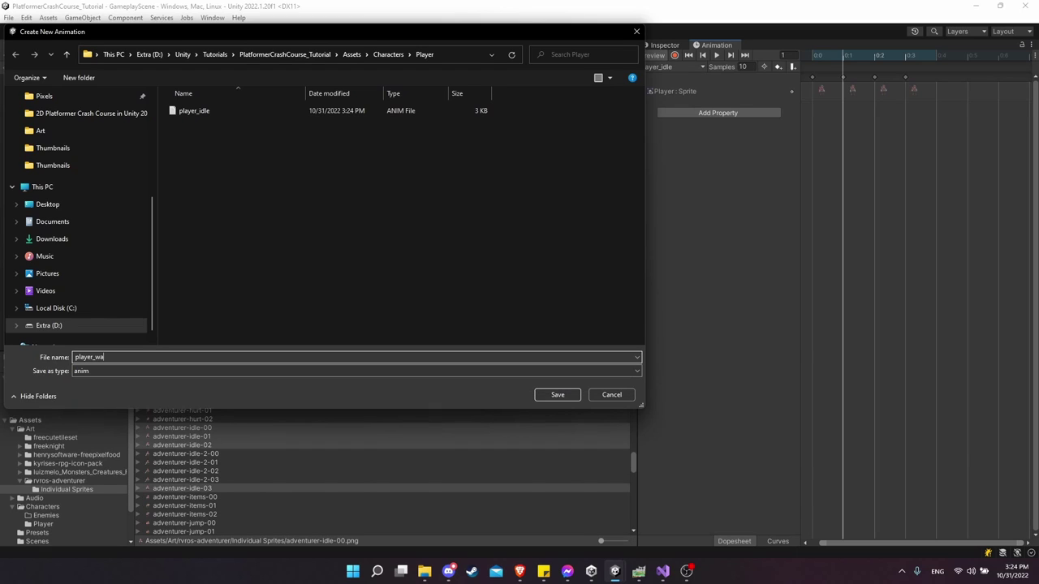
pyautogui.press('BackSpace')
pyautogui.press('BackSpace')
pyautogui.press('BackSpace')
pyautogui.press('Return')
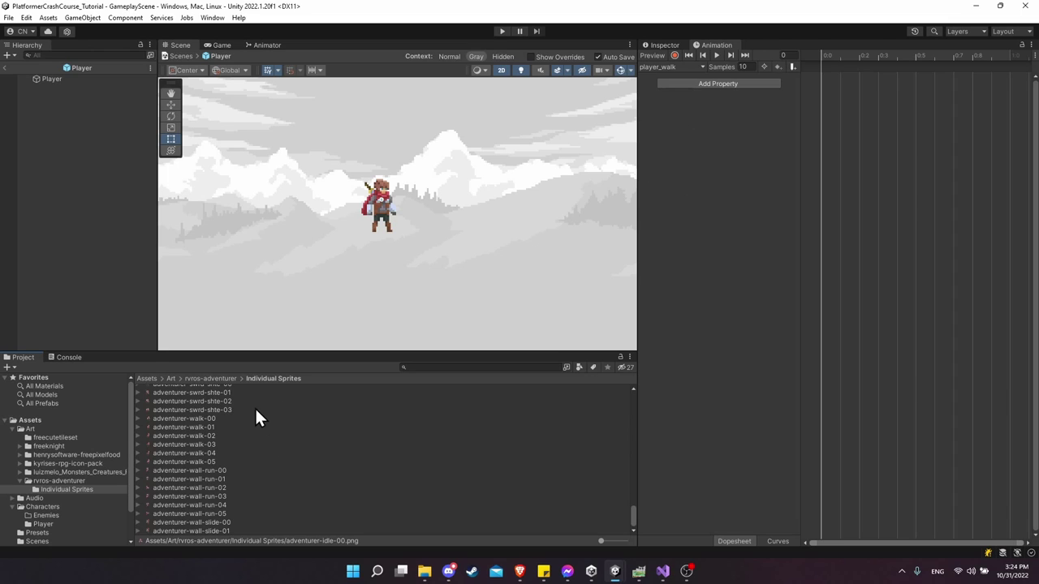
# Key adventurer-walk-00 through walk-05 into player_walk and preview the walk.
pyautogui.click(235, 419)
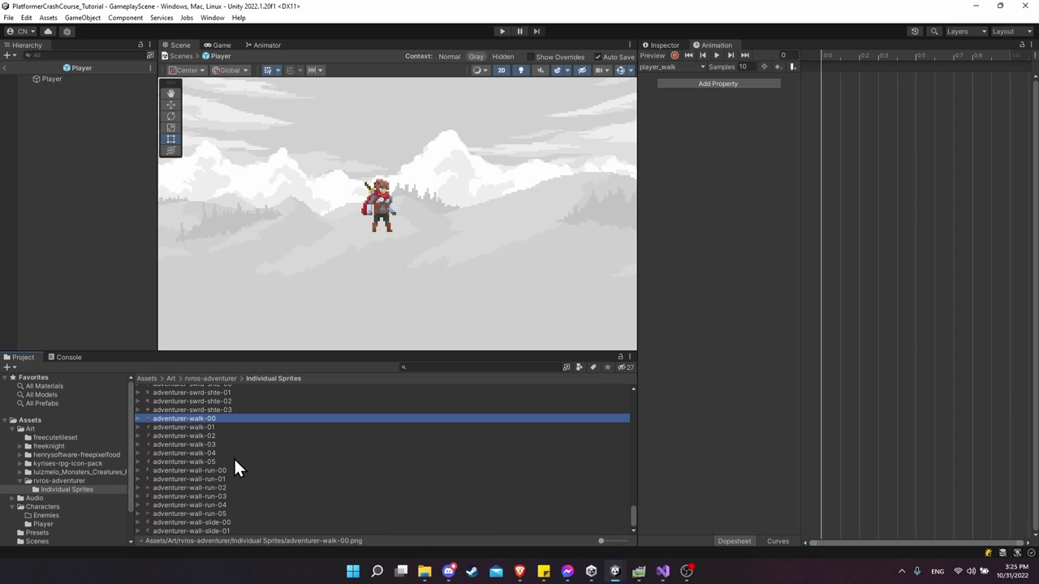
pyautogui.keyDown('shift'); pyautogui.click(236, 462); pyautogui.keyUp('shift')
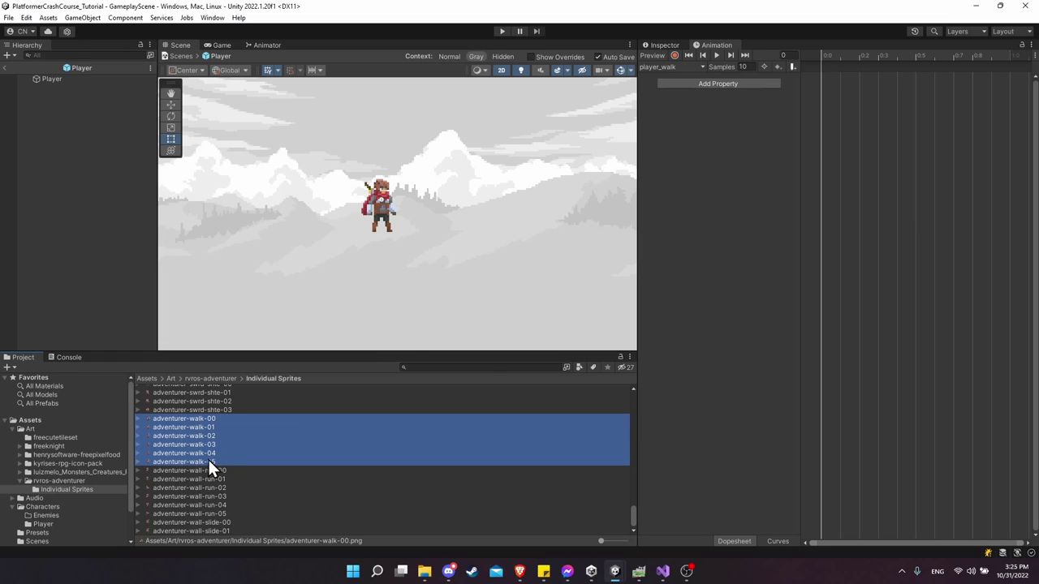
pyautogui.moveTo(210, 419); pyautogui.dragTo(820, 74)
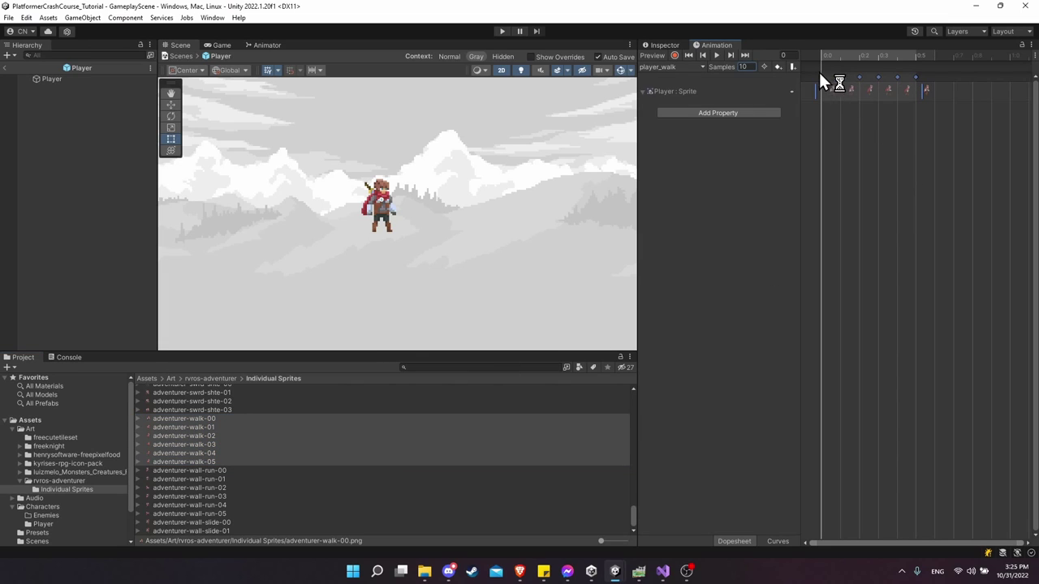
pyautogui.click(717, 54)
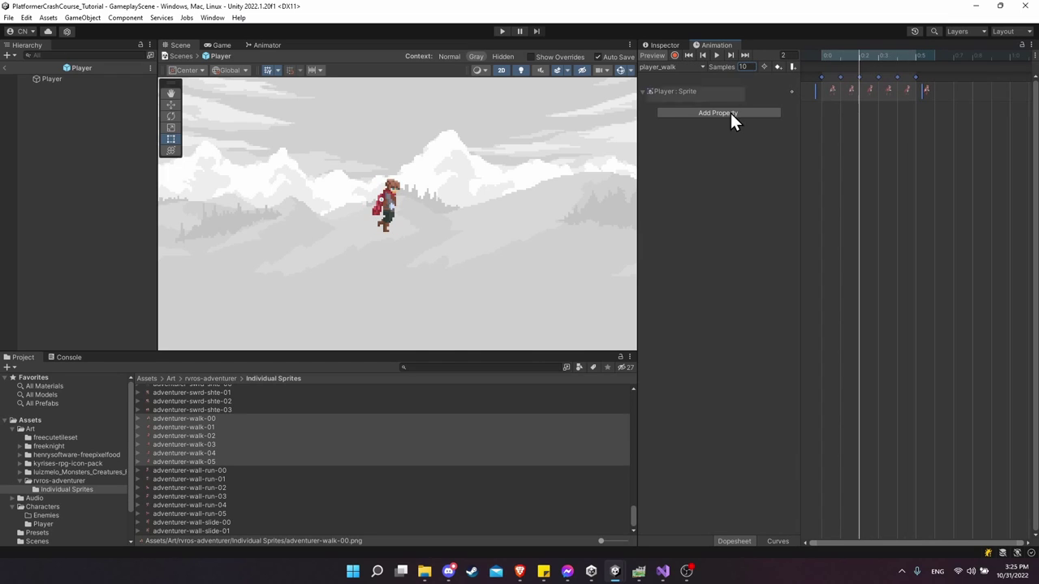
pyautogui.click(681, 64)
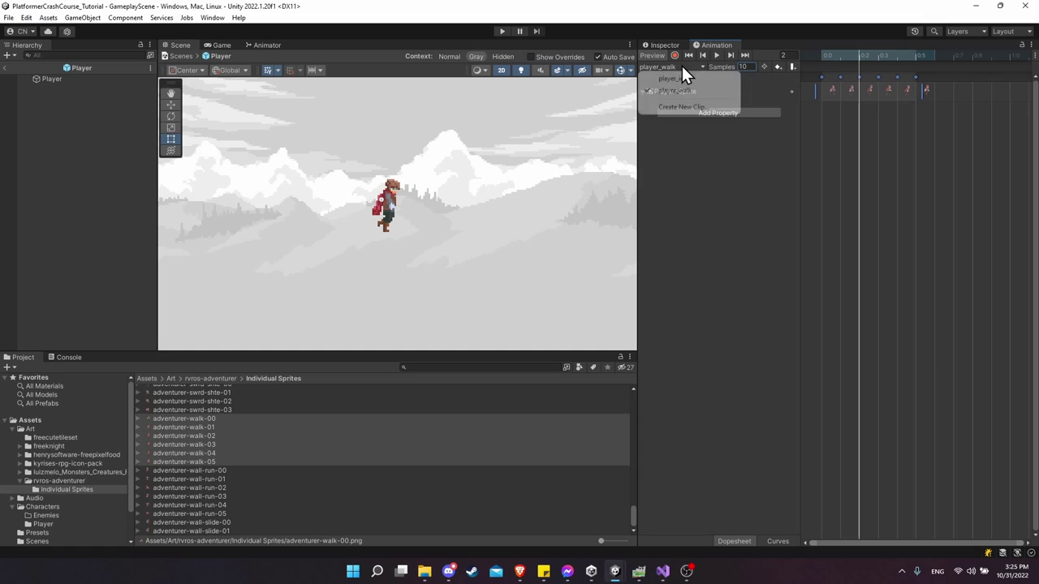
# Create a player_run clip with Samples set to 10.
pyautogui.click(683, 107)
pyautogui.write('player_run')
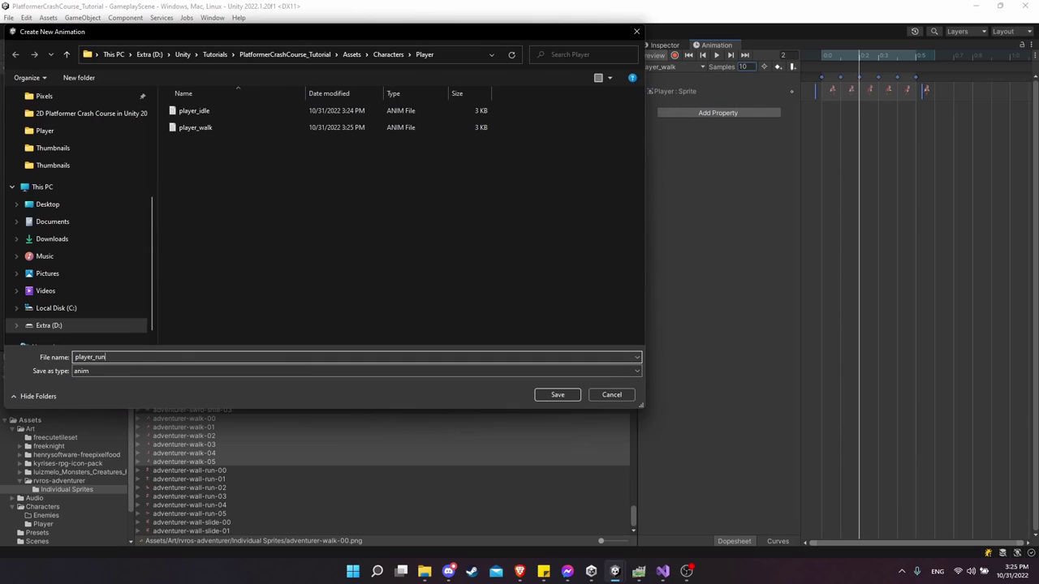
pyautogui.press('Return')
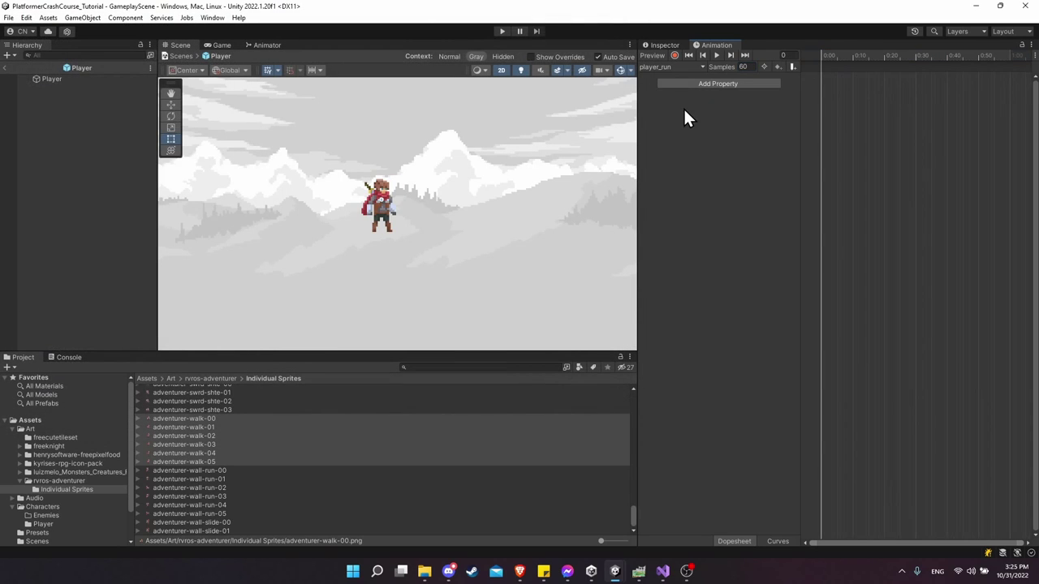
pyautogui.write('10')
pyautogui.press('Return')
# Key adventurer-run-00 through run-05 into player_run and preview the run.
pyautogui.scroll(5, 227, 469)
pyautogui.scroll(4, 227, 469)
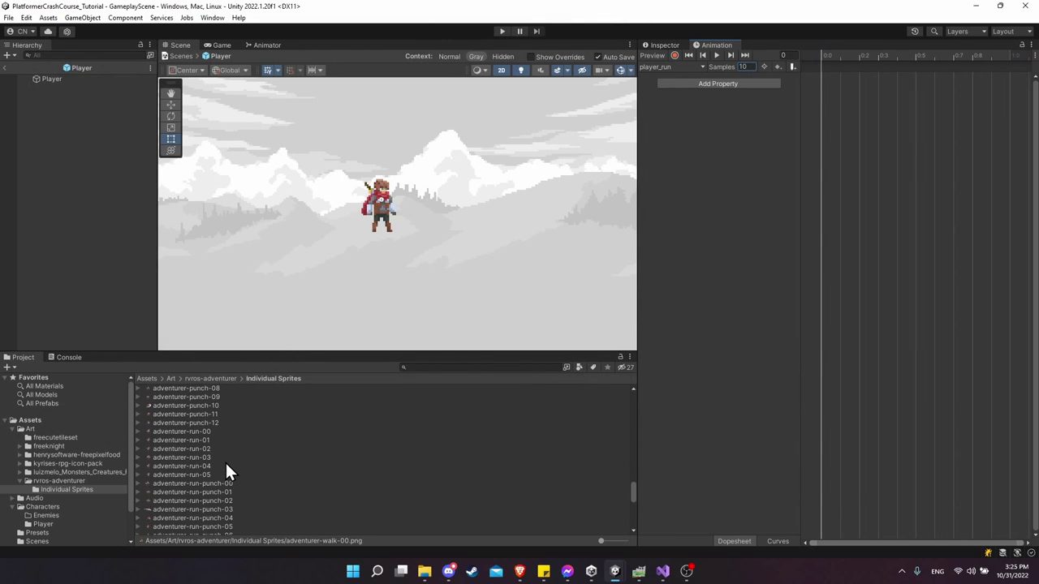
pyautogui.click(214, 431)
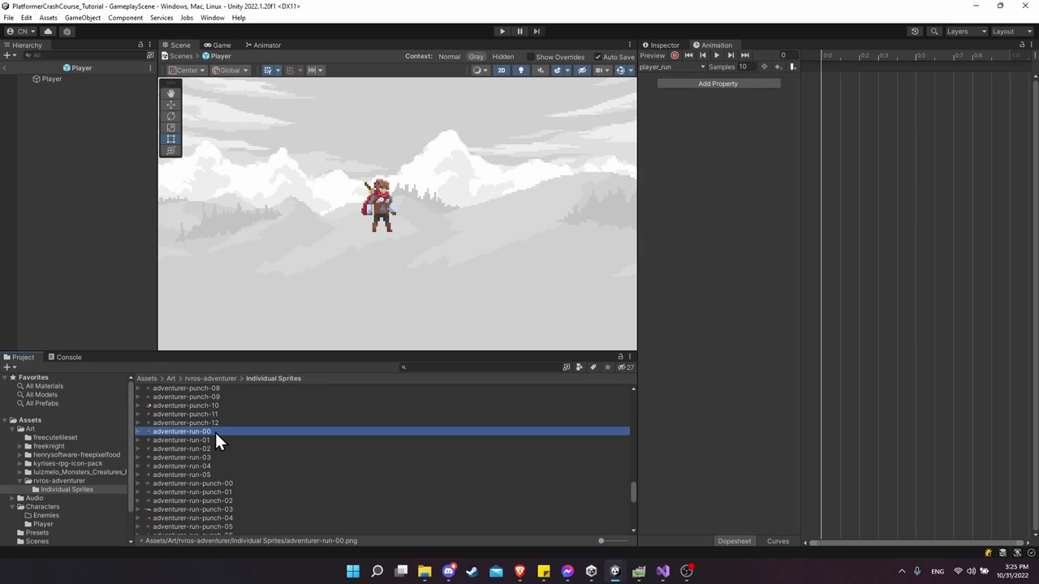
pyautogui.keyDown('shift'); pyautogui.click(222, 475); pyautogui.keyUp('shift')
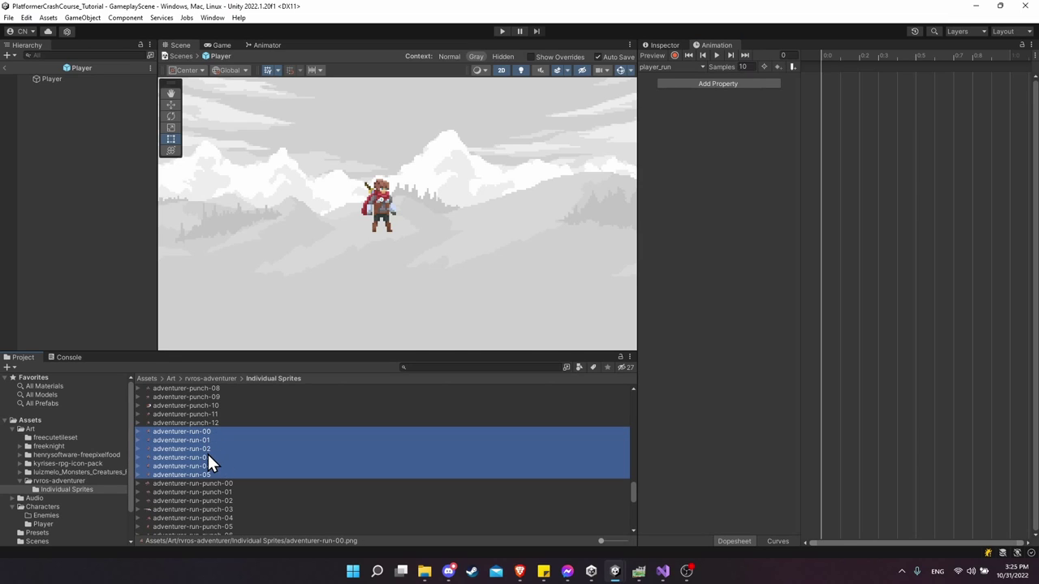
pyautogui.moveTo(210, 437); pyautogui.dragTo(834, 111)
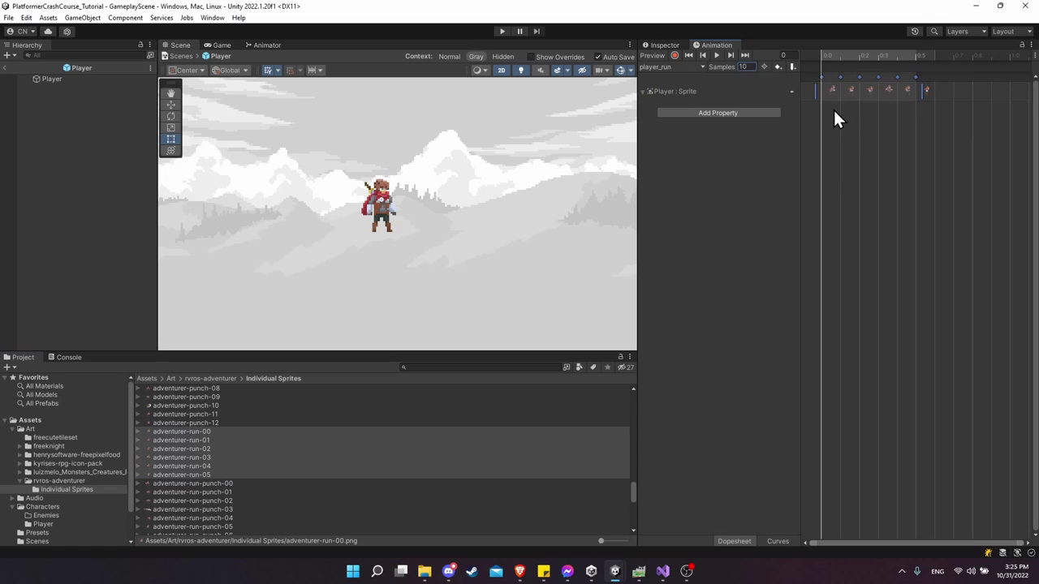
pyautogui.click(719, 54)
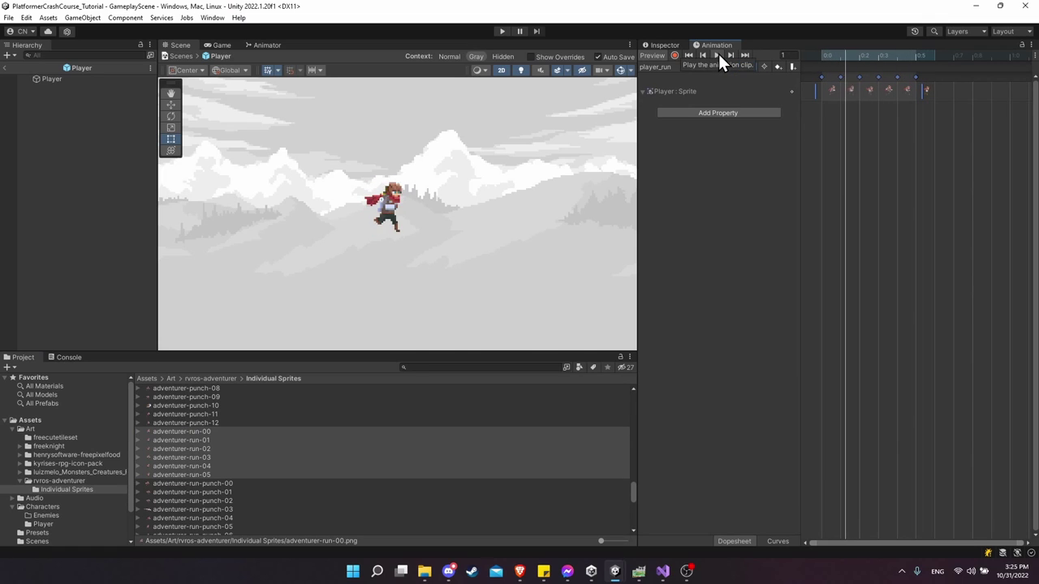
pyautogui.click(719, 53)
pyautogui.click(268, 44)
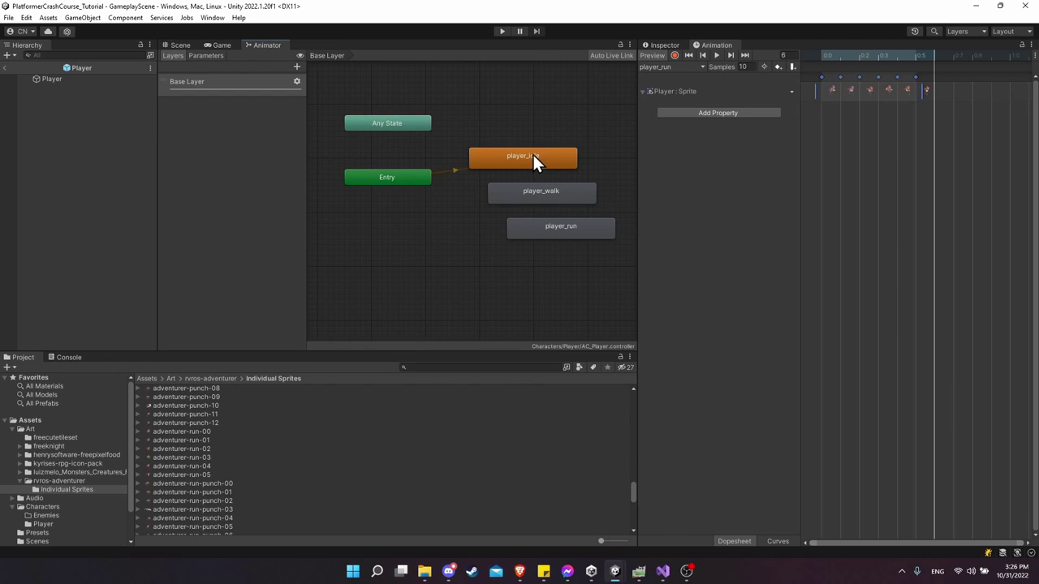
# Widen the Animator graph and add a New StateMachine node beside the idle, walk and run states.
pyautogui.moveTo(637, 187); pyautogui.dragTo(758, 188)
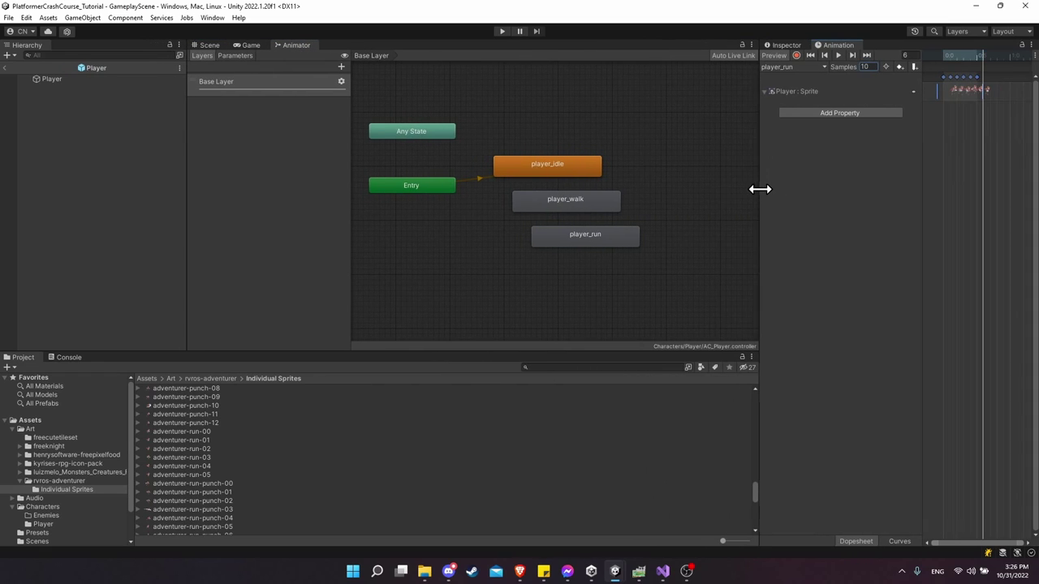
pyautogui.moveTo(349, 145); pyautogui.dragTo(291, 145)
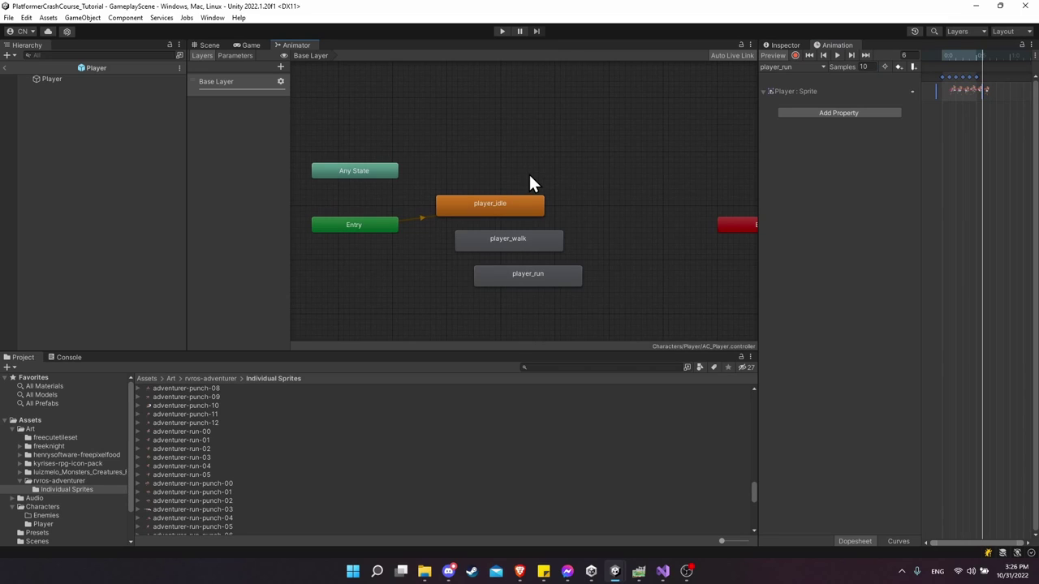
pyautogui.rightClick(466, 151)
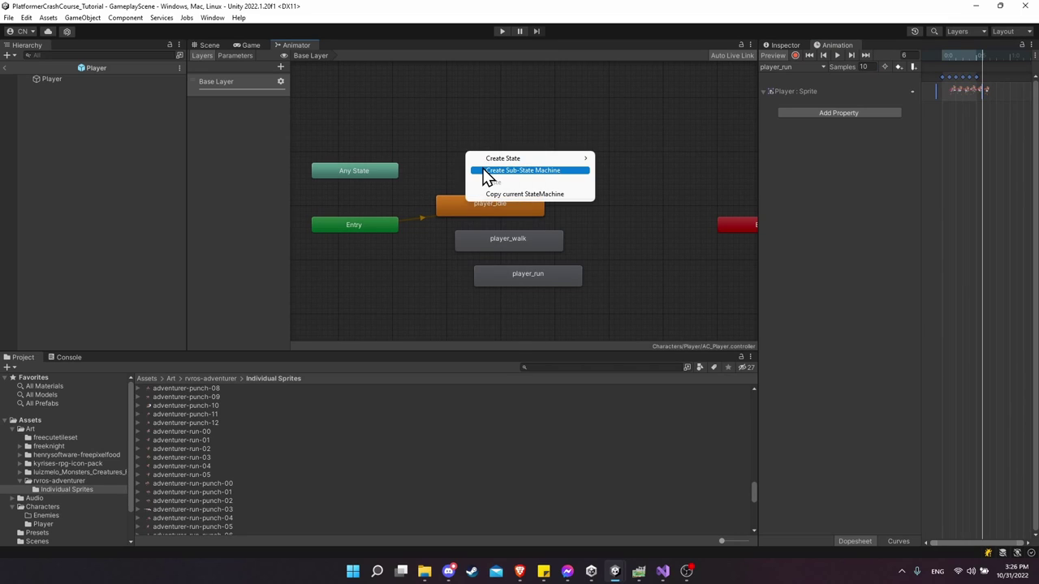
pyautogui.click(487, 177)
pyautogui.moveTo(512, 157); pyautogui.dragTo(498, 169)
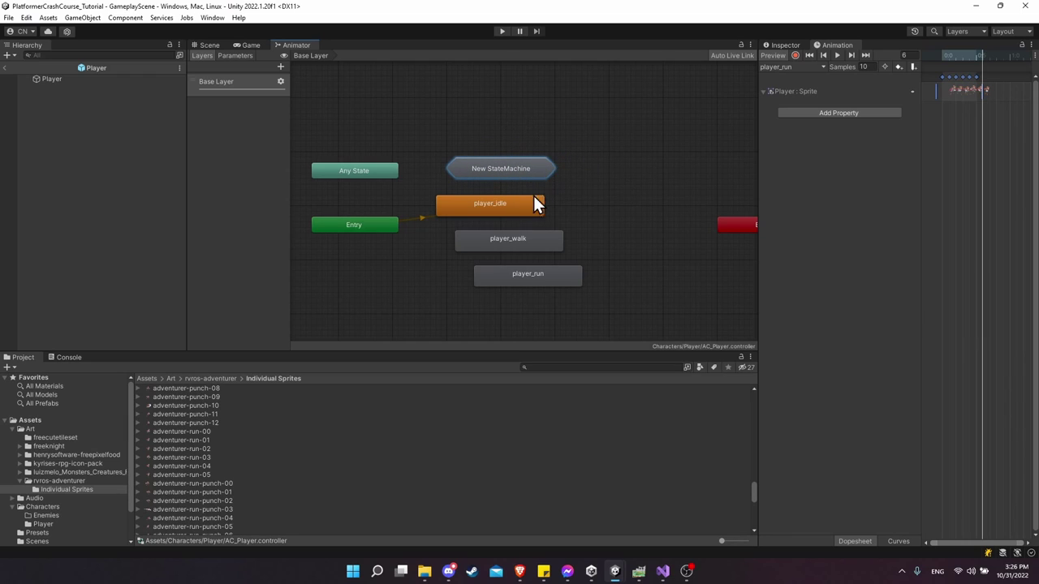
pyautogui.moveTo(592, 208); pyautogui.dragTo(564, 223, button='middle')
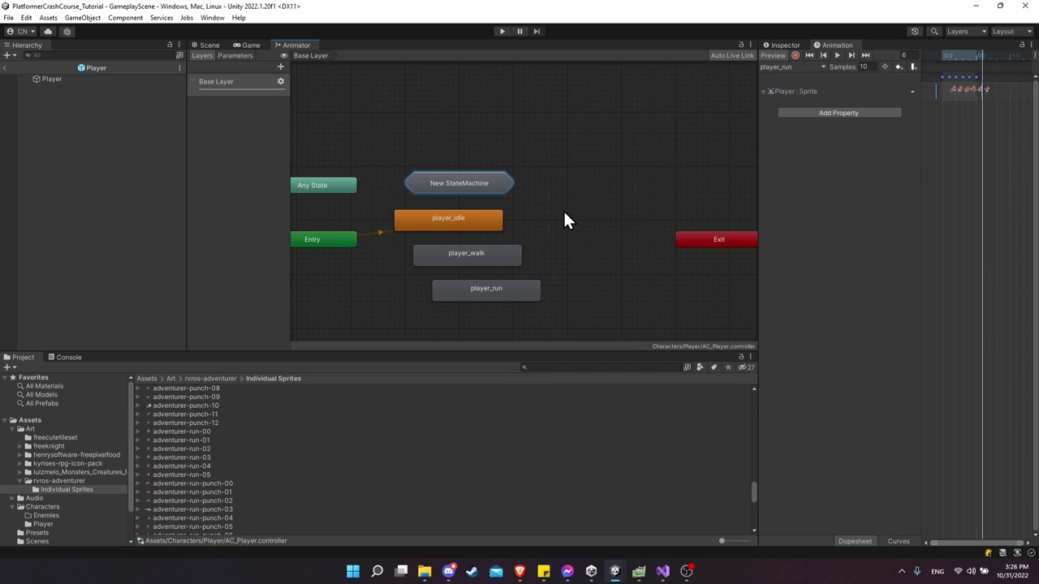
# Rename the New StateMachine node to 'GroundStates' in the Inspector.
pyautogui.click(785, 46)
pyautogui.click(456, 194)
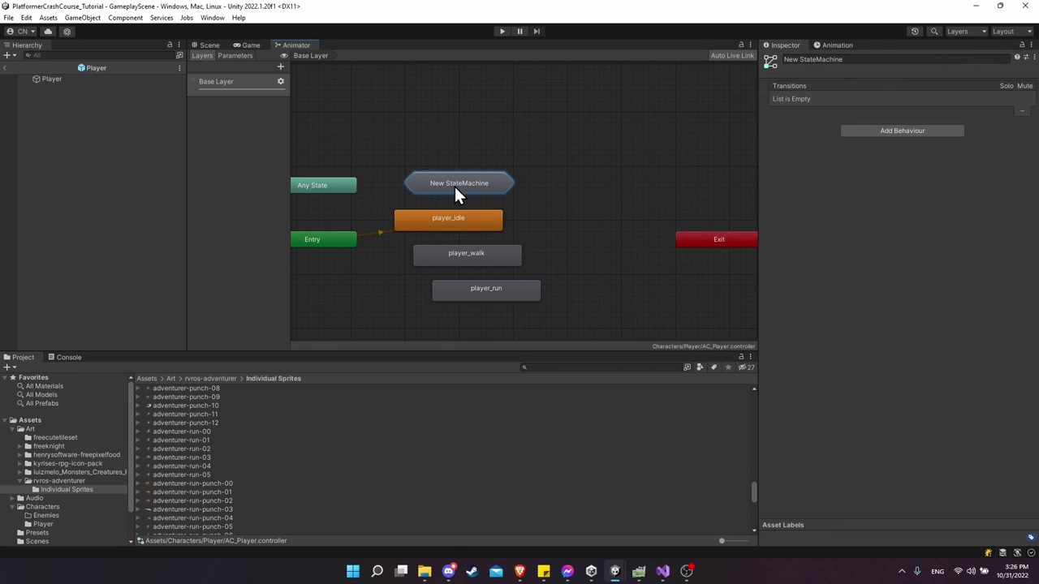
pyautogui.click(860, 59)
pyautogui.hotkey('ctrl', 'a')
pyautogui.write('G')
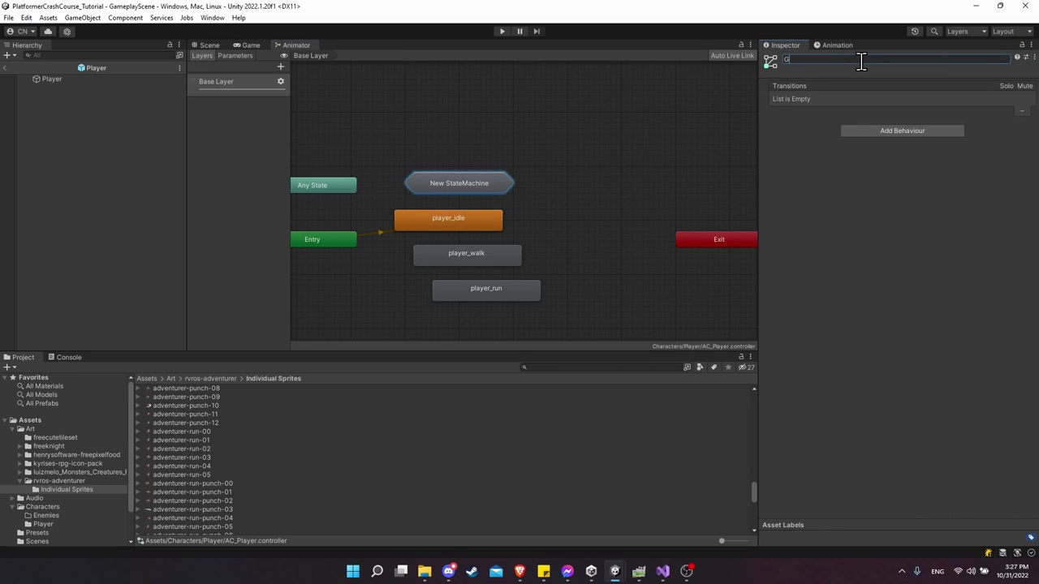
pyautogui.write('roundStates')
pyautogui.moveTo(507, 193); pyautogui.dragTo(523, 193)
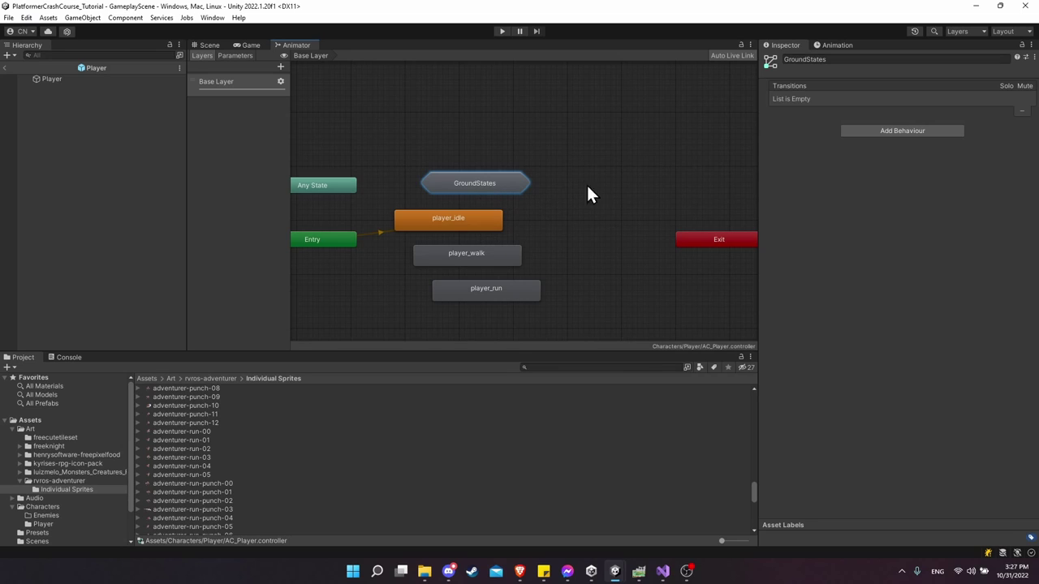
pyautogui.moveTo(536, 236); pyautogui.dragTo(551, 224, button='middle')
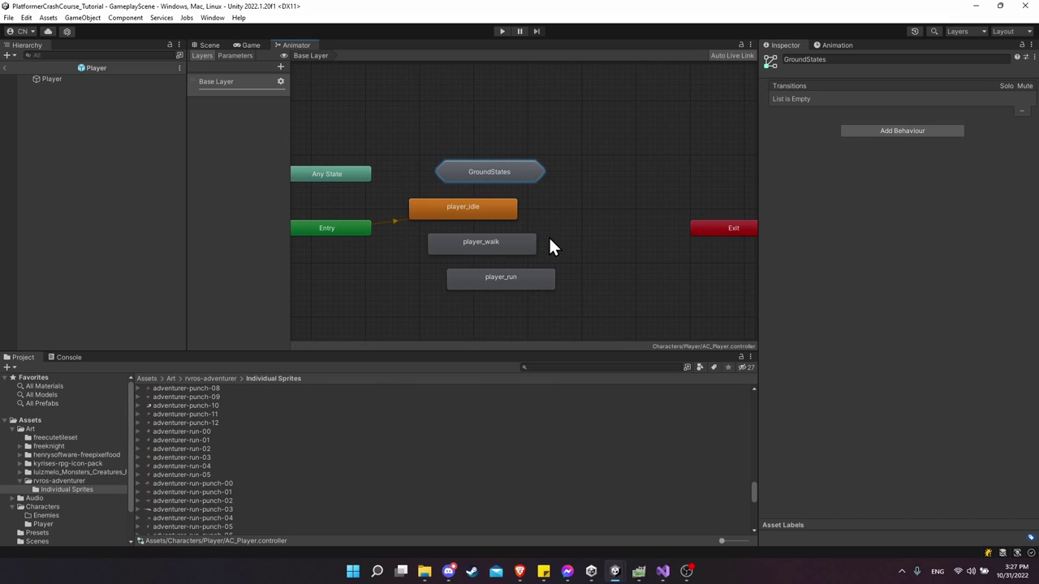
# Confirm GroundStates is empty, then select the idle, walk and run states in Base Layer.
pyautogui.doubleClick(464, 177)
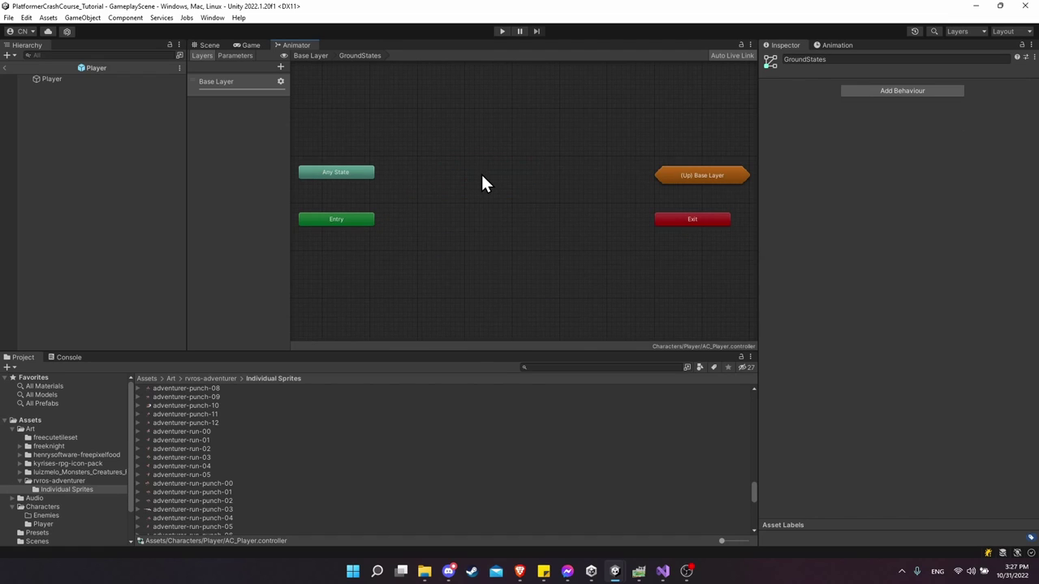
pyautogui.click(311, 56)
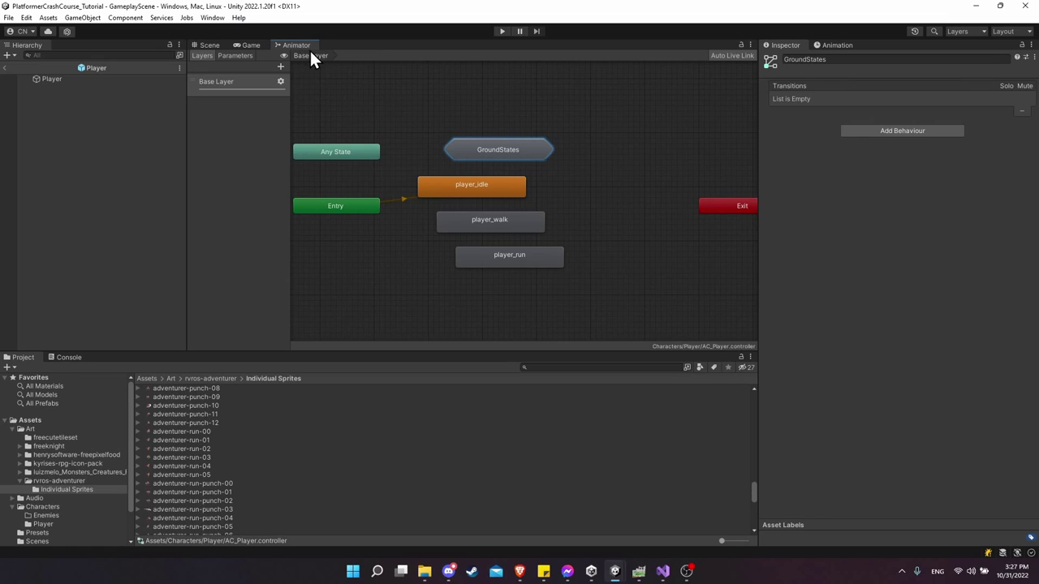
pyautogui.doubleClick(493, 151)
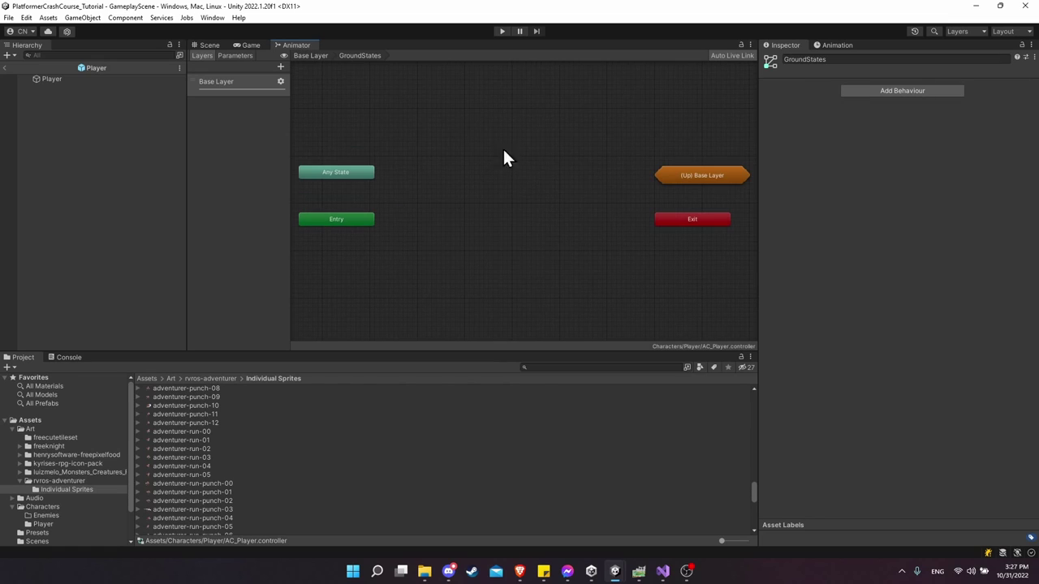
pyautogui.click(311, 55)
pyautogui.moveTo(583, 182); pyautogui.dragTo(467, 313)
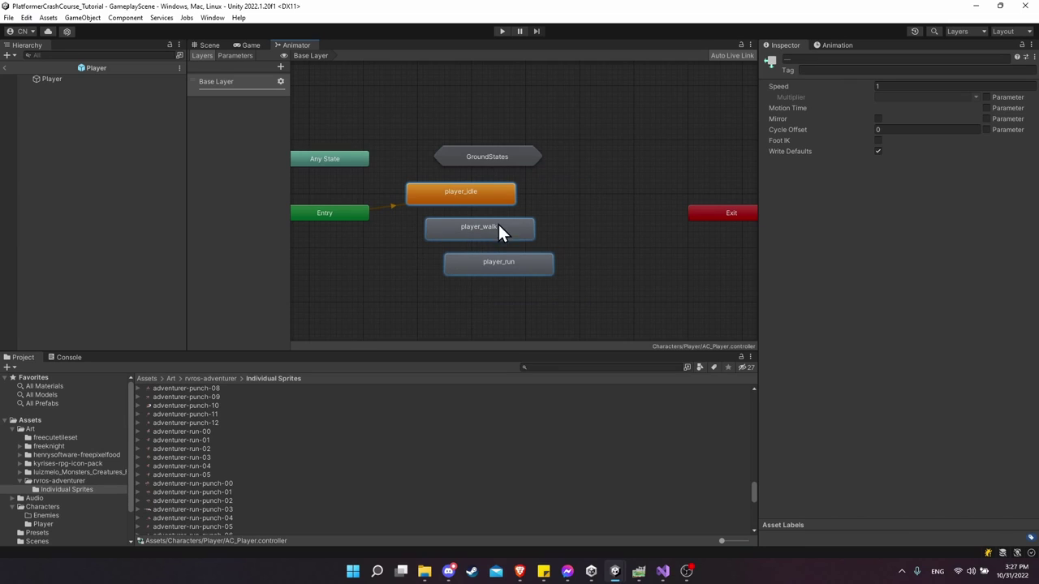
pyautogui.moveTo(478, 182); pyautogui.dragTo(504, 178, button='middle')
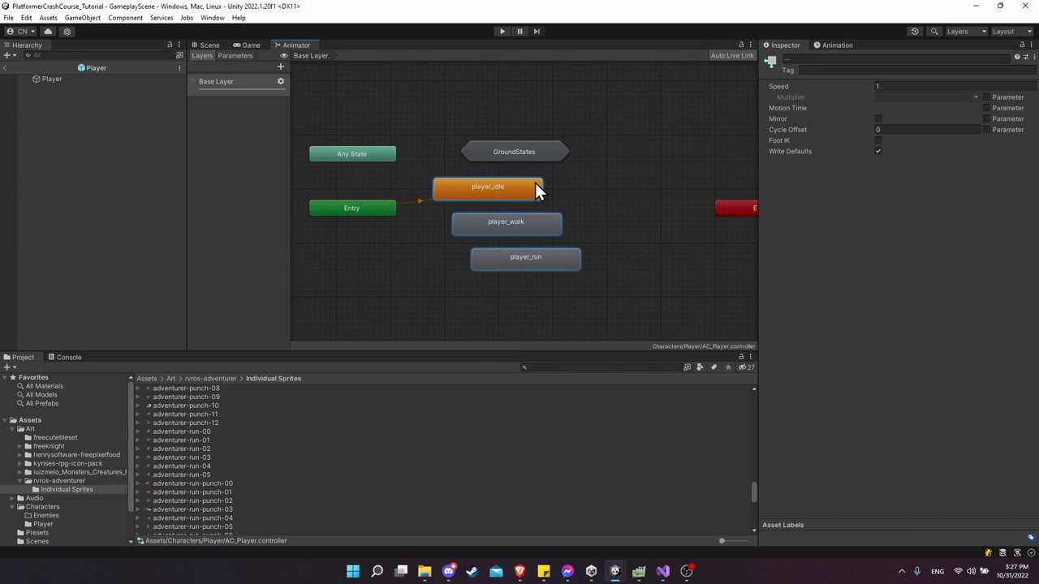
# Paste player_idle, player_walk and player_run into GroundStates, stacked in the graph's middle.
pyautogui.doubleClick(538, 156)
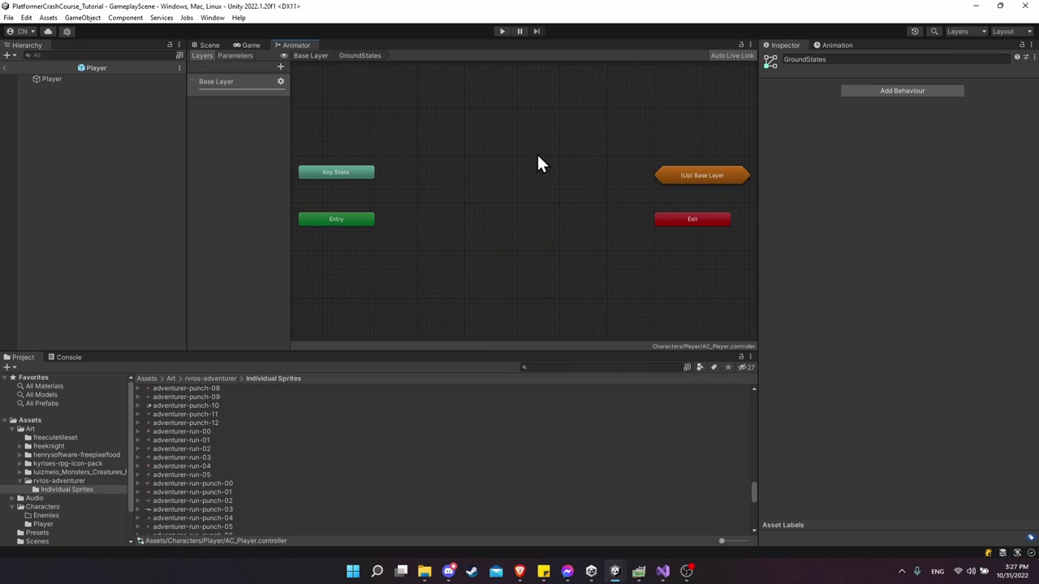
pyautogui.hotkey('ctrl', 'v')
pyautogui.moveTo(363, 195); pyautogui.dragTo(482, 172)
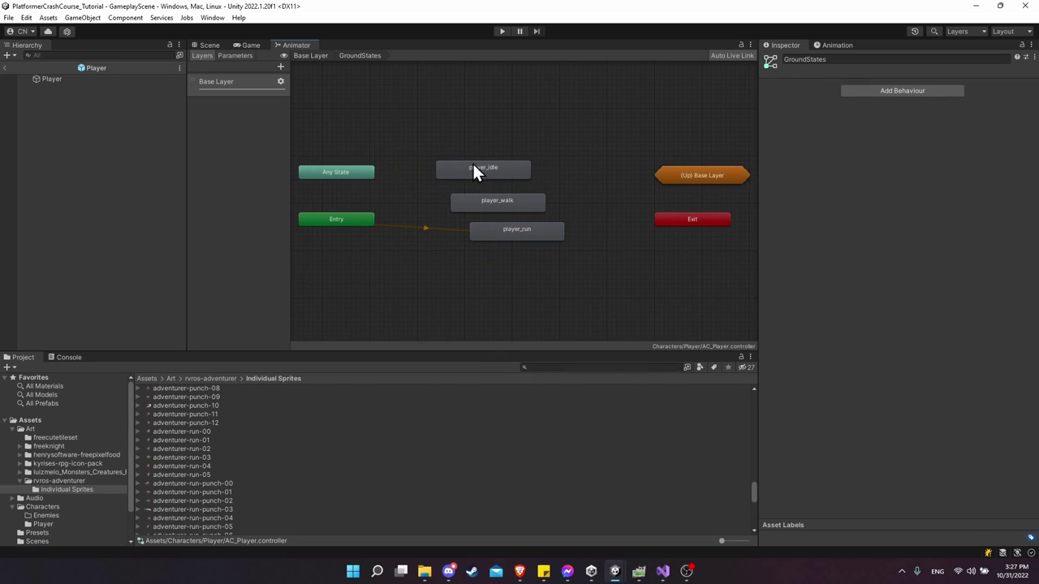
pyautogui.moveTo(531, 210); pyautogui.dragTo(504, 233)
pyautogui.click(357, 228)
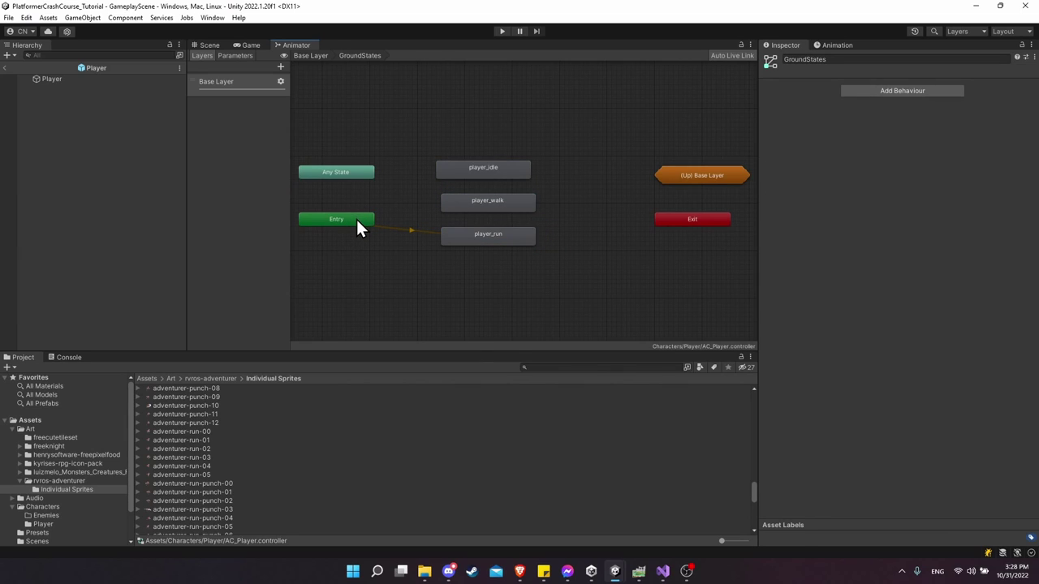
# Set player_idle as GroundStates' default state and return to Base Layer.
pyautogui.click(368, 221)
pyautogui.rightClick(370, 224)
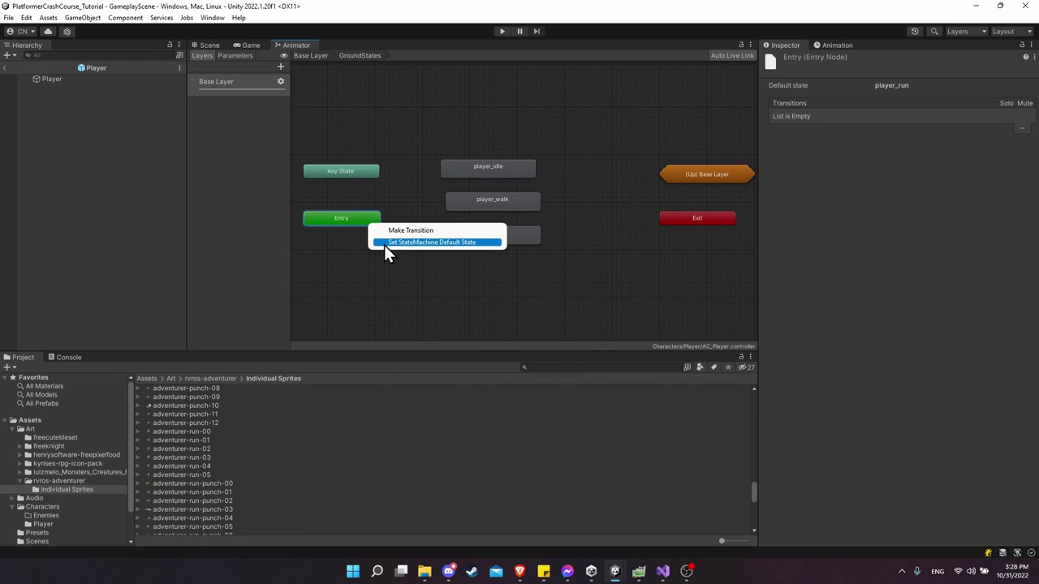
pyautogui.click(385, 245)
pyautogui.click(460, 169)
pyautogui.click(332, 69)
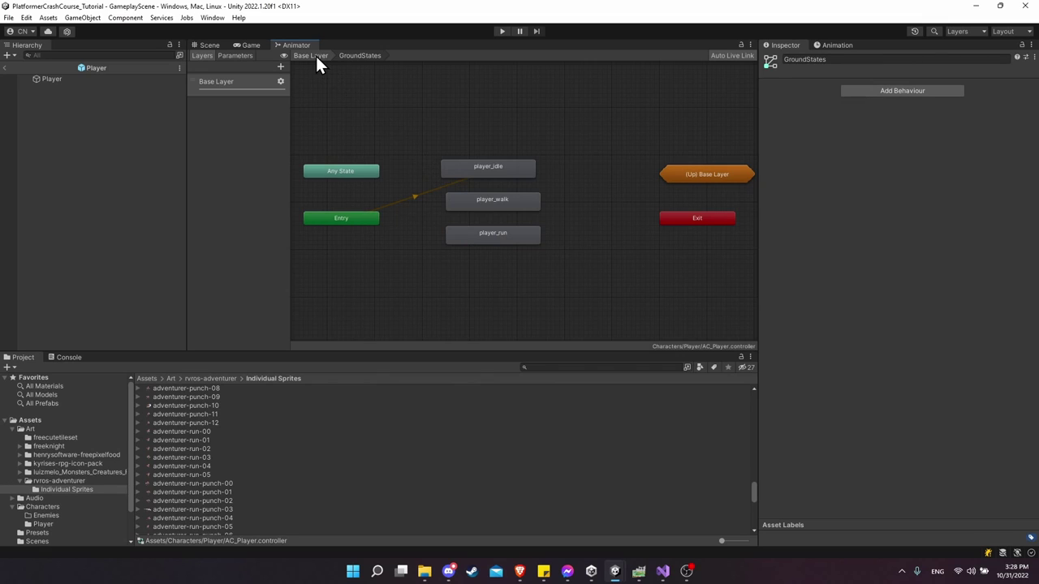
pyautogui.click(316, 56)
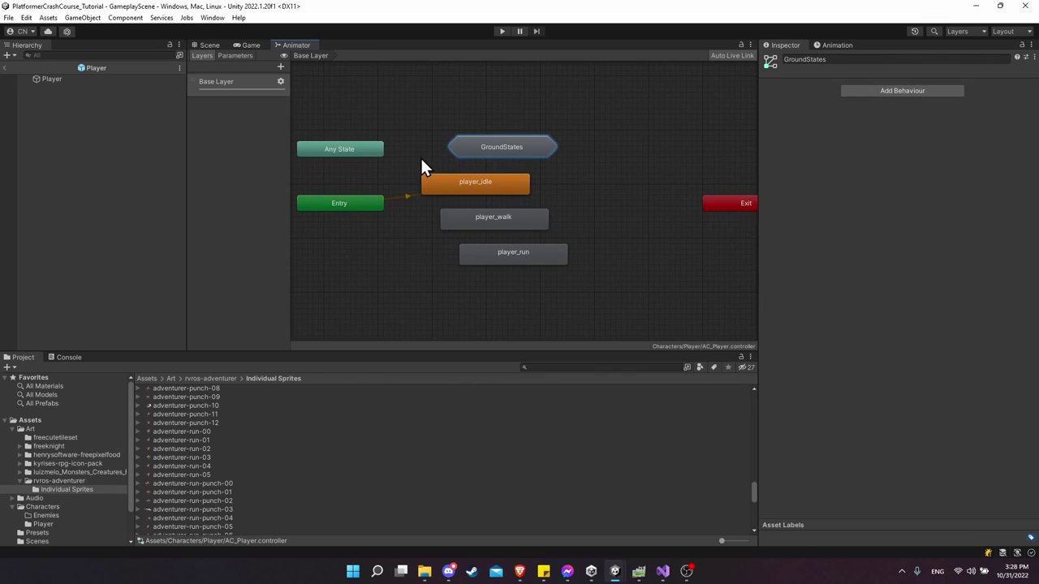
# Make Base Layer's Entry default to GroundStates, starting at player_idle.
pyautogui.moveTo(350, 213); pyautogui.dragTo(392, 216, button='middle')
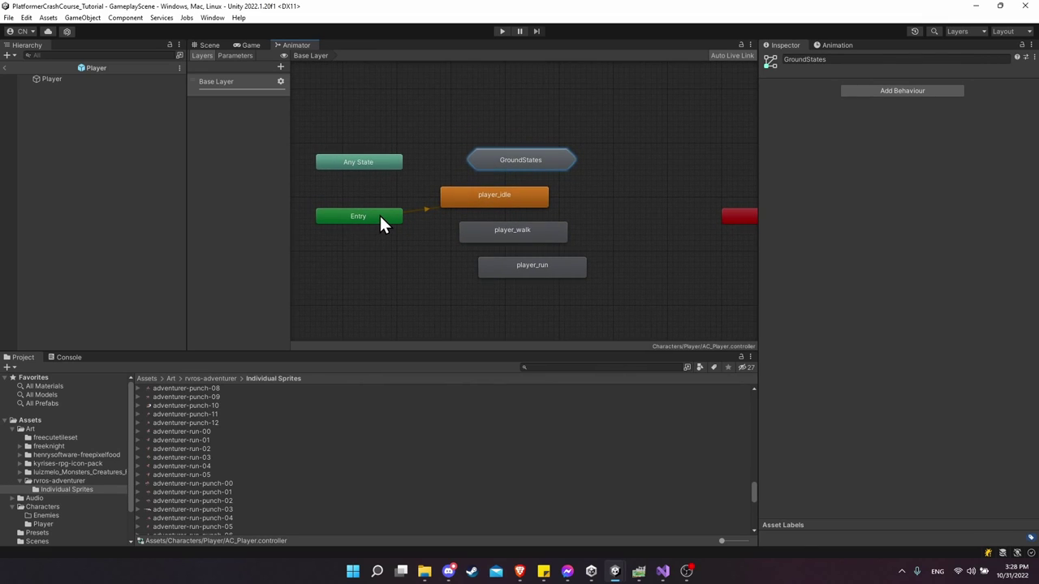
pyautogui.rightClick(379, 216)
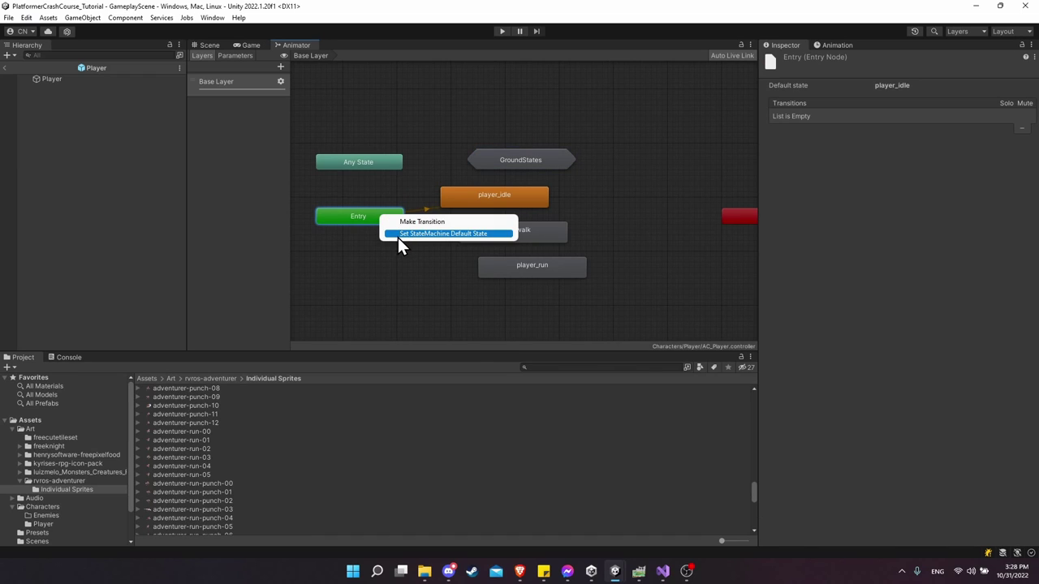
pyautogui.click(398, 237)
pyautogui.click(503, 159)
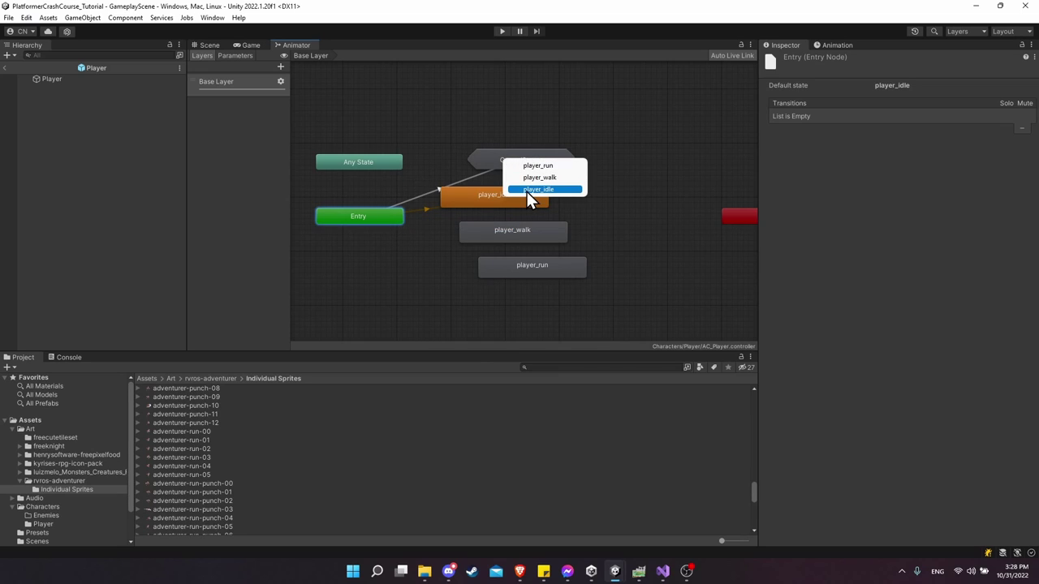
pyautogui.click(527, 189)
# Delete the loose idle, walk and run states and align GroundStates with Entry.
pyautogui.moveTo(520, 162); pyautogui.dragTo(586, 337)
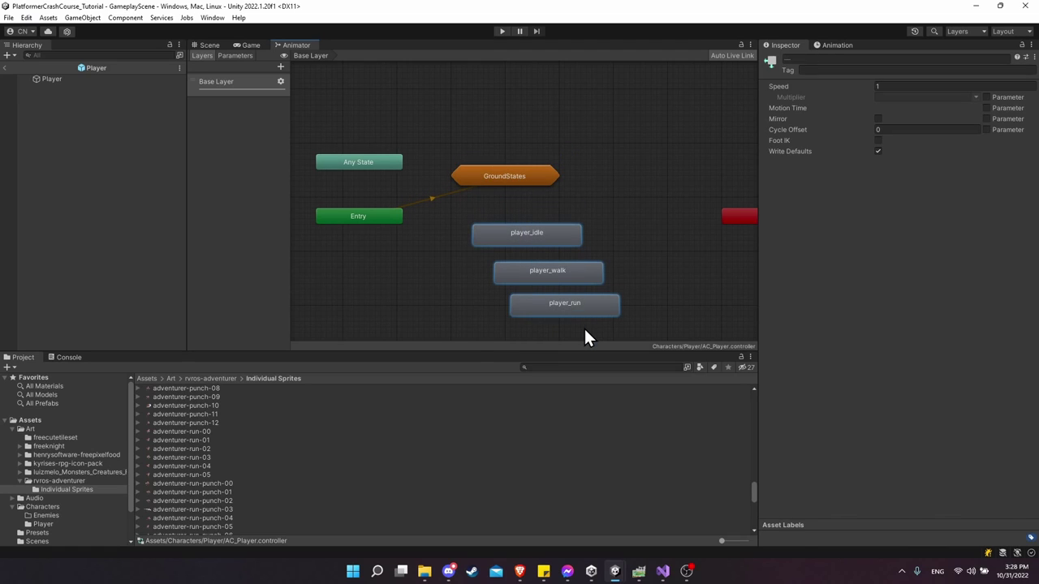
pyautogui.press('Delete')
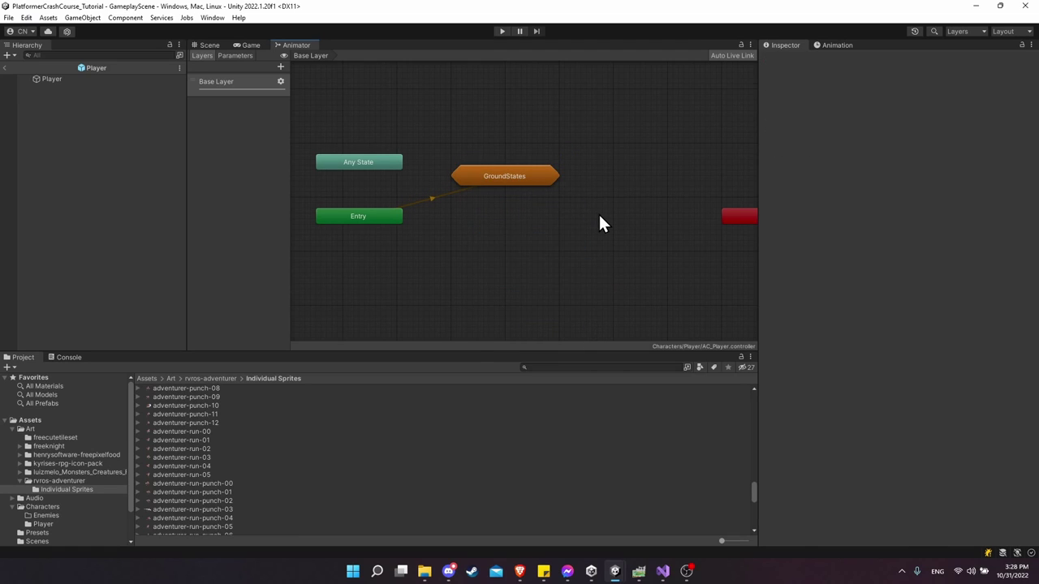
pyautogui.press('a')
pyautogui.moveTo(471, 165); pyautogui.dragTo(476, 208)
pyautogui.press('a')
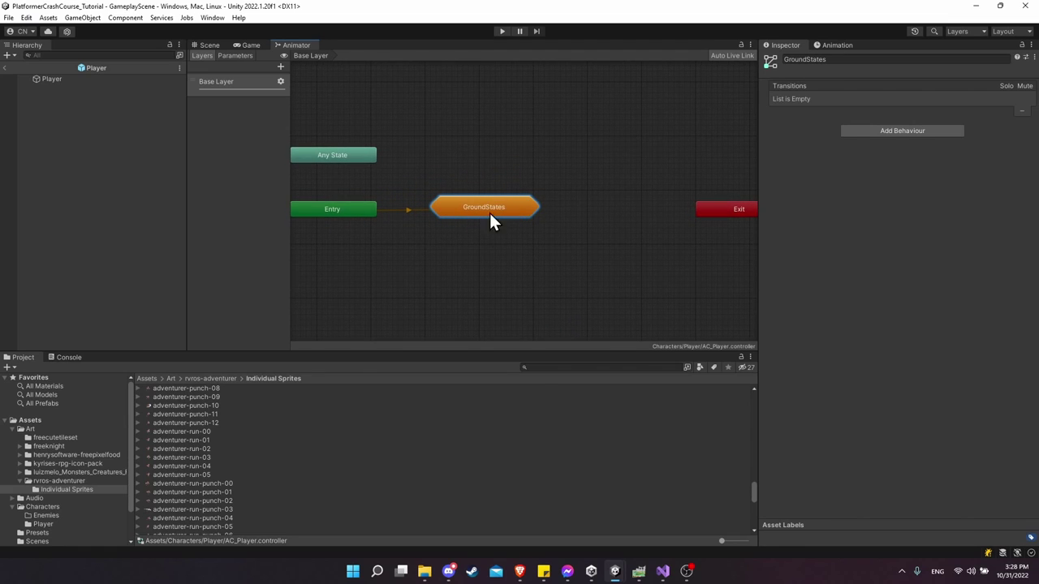
pyautogui.press('a')
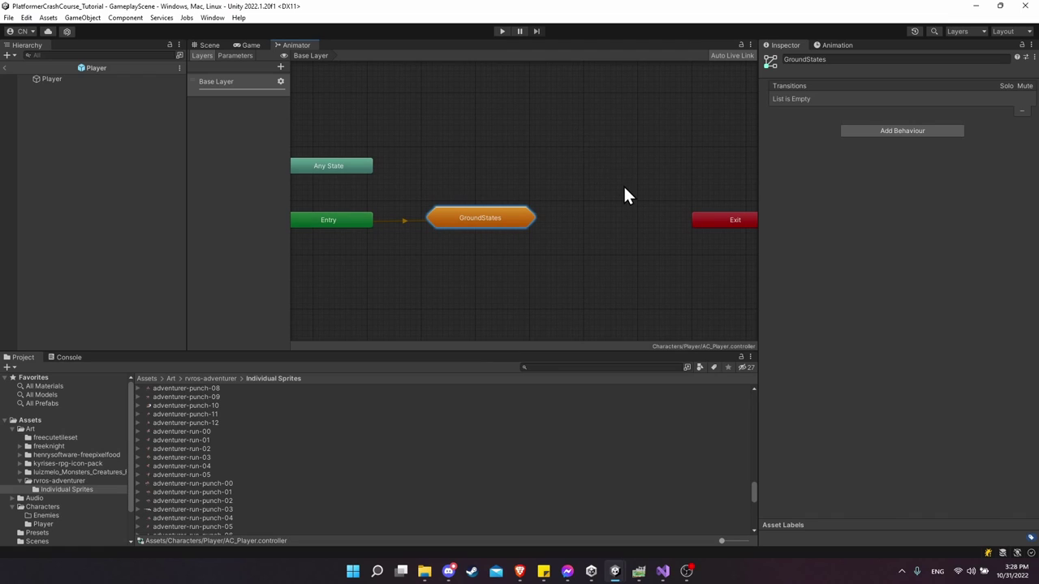
# Inside GroundStates, place player_walk right of player_idle and player_run below it.
pyautogui.doubleClick(500, 221)
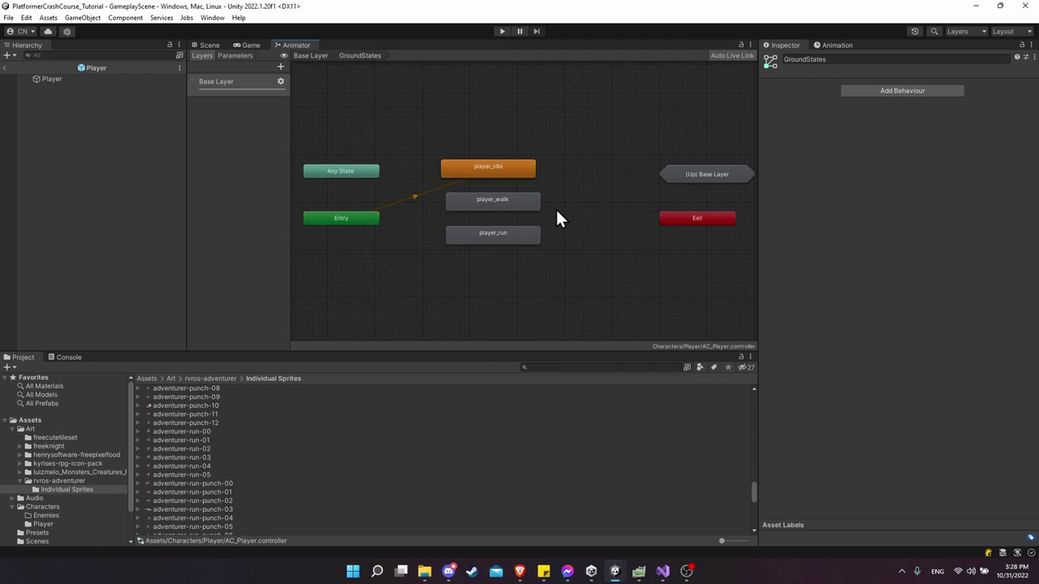
pyautogui.press('a')
pyautogui.scroll(2, 504, 173)
pyautogui.moveTo(507, 210); pyautogui.dragTo(625, 197)
pyautogui.moveTo(528, 249); pyautogui.dragTo(523, 267)
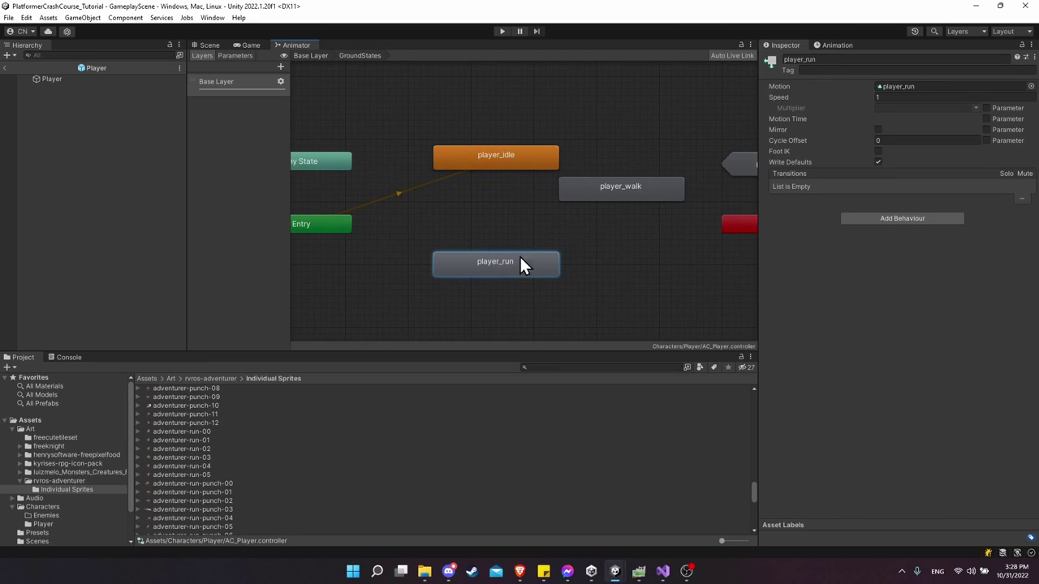
pyautogui.moveTo(521, 159); pyautogui.dragTo(488, 185)
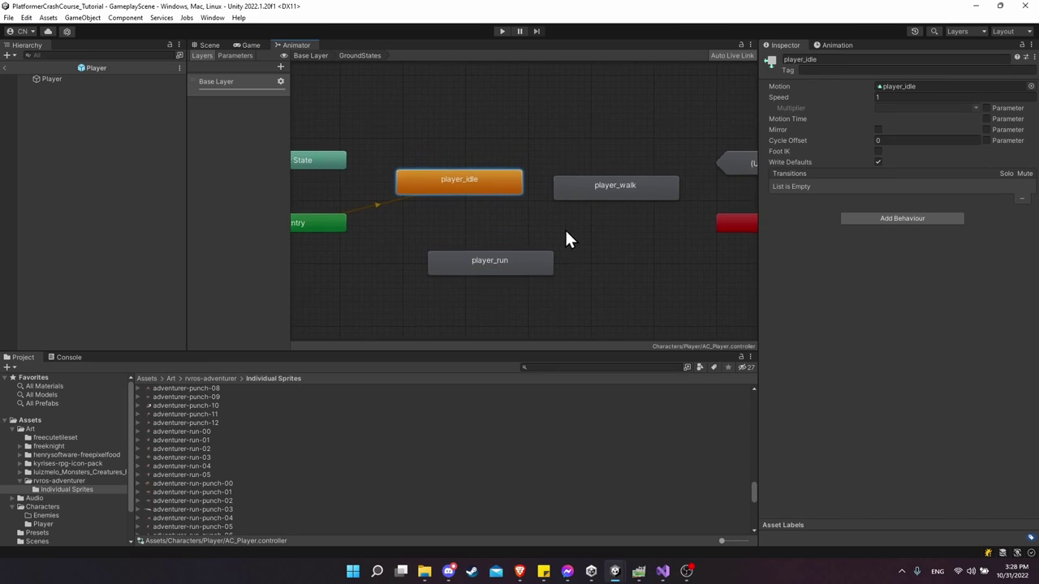
pyautogui.moveTo(560, 176); pyautogui.dragTo(567, 204)
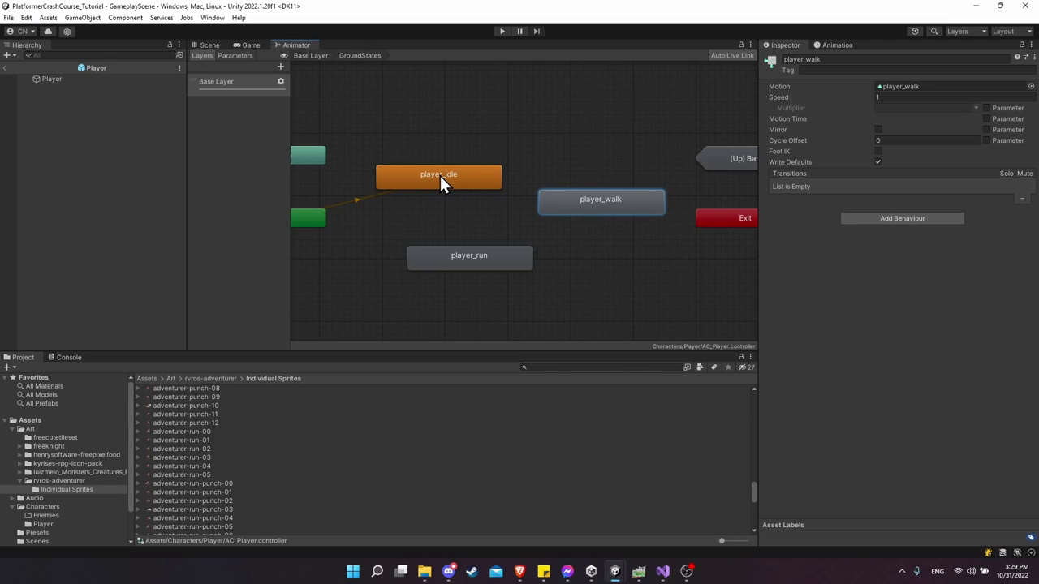
pyautogui.moveTo(443, 191); pyautogui.dragTo(480, 185, button='middle')
pyautogui.moveTo(592, 198); pyautogui.dragTo(587, 201)
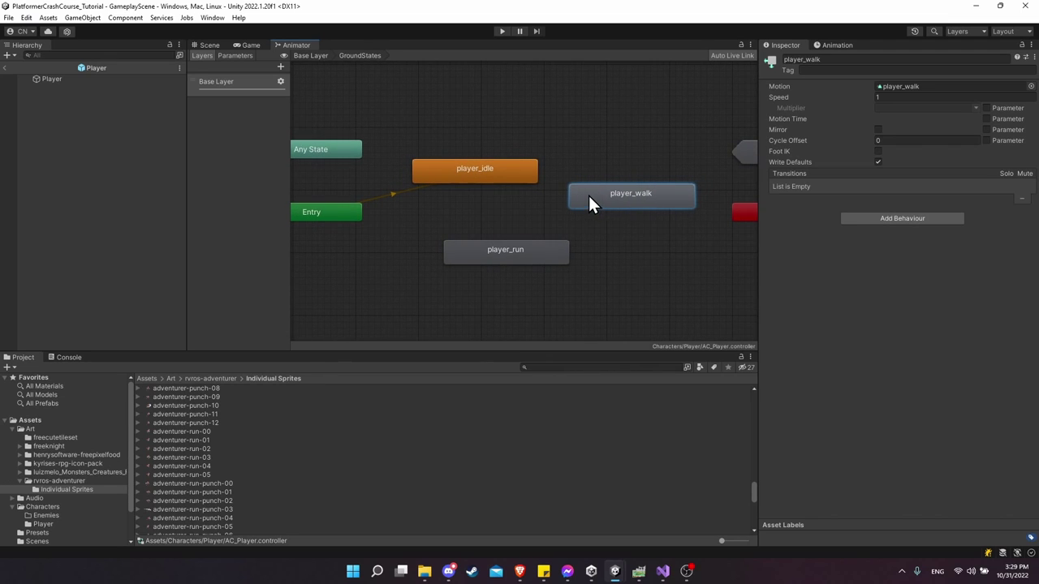
pyautogui.moveTo(536, 256); pyautogui.dragTo(524, 245)
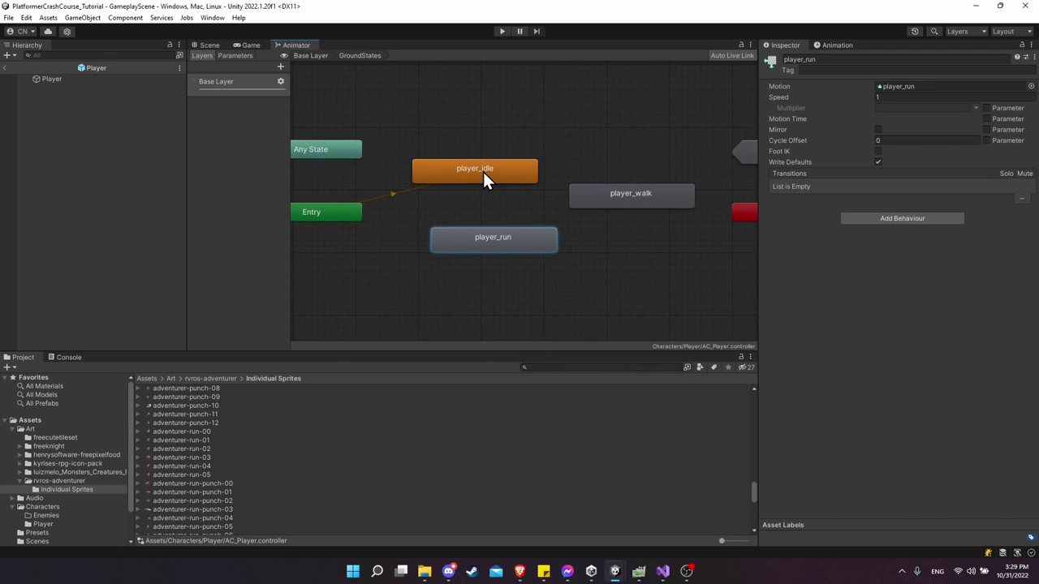
# Make transitions from player_idle to player_run and to player_walk.
pyautogui.rightClick(482, 170)
pyautogui.click(492, 179)
pyautogui.click(497, 240)
pyautogui.rightClick(502, 173)
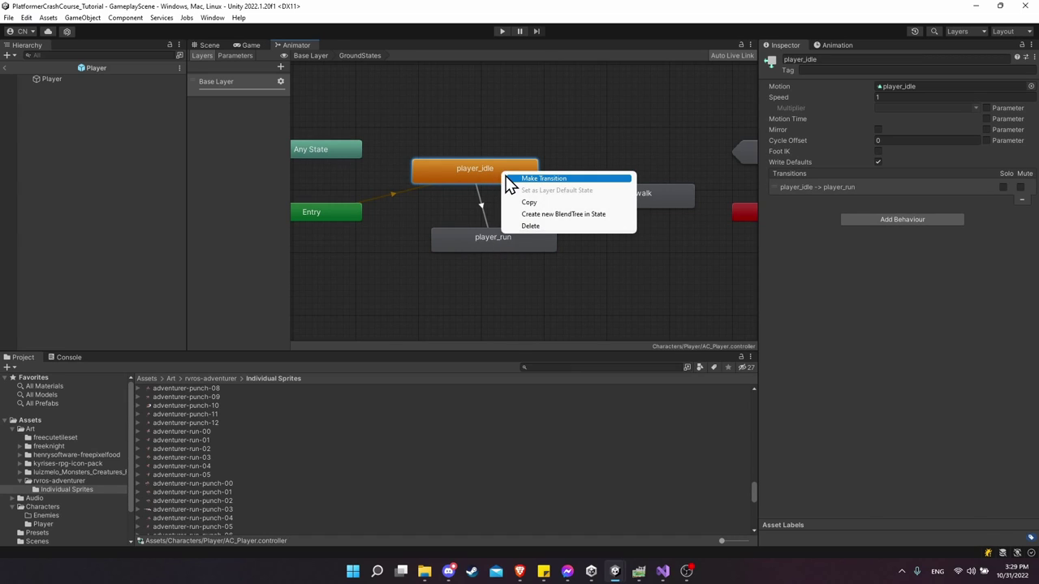
pyautogui.click(514, 180)
pyautogui.click(594, 201)
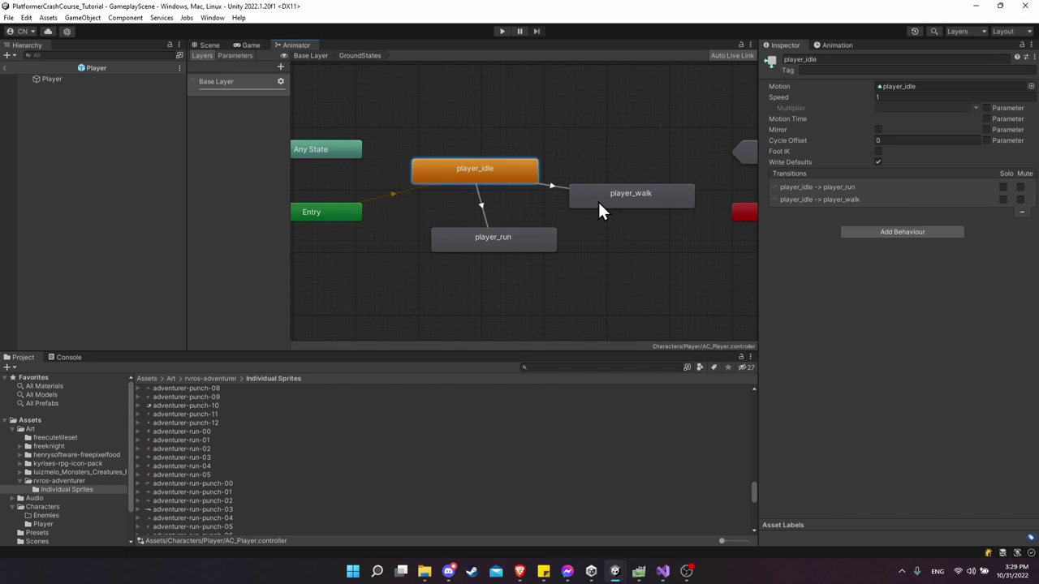
pyautogui.moveTo(599, 203); pyautogui.dragTo(603, 210)
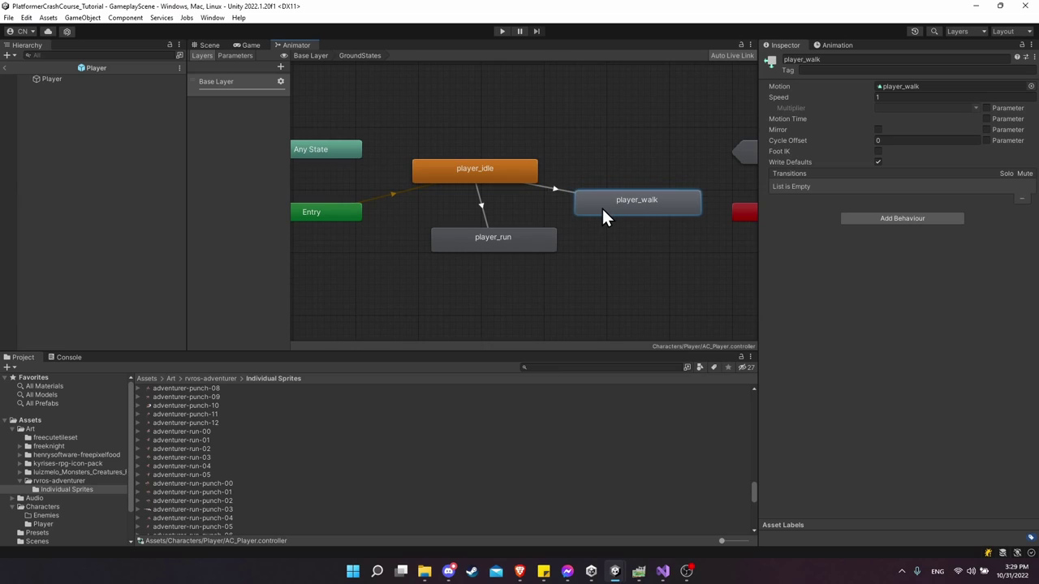
# Add a Bool animator parameter named isMoving.
pyautogui.click(235, 56)
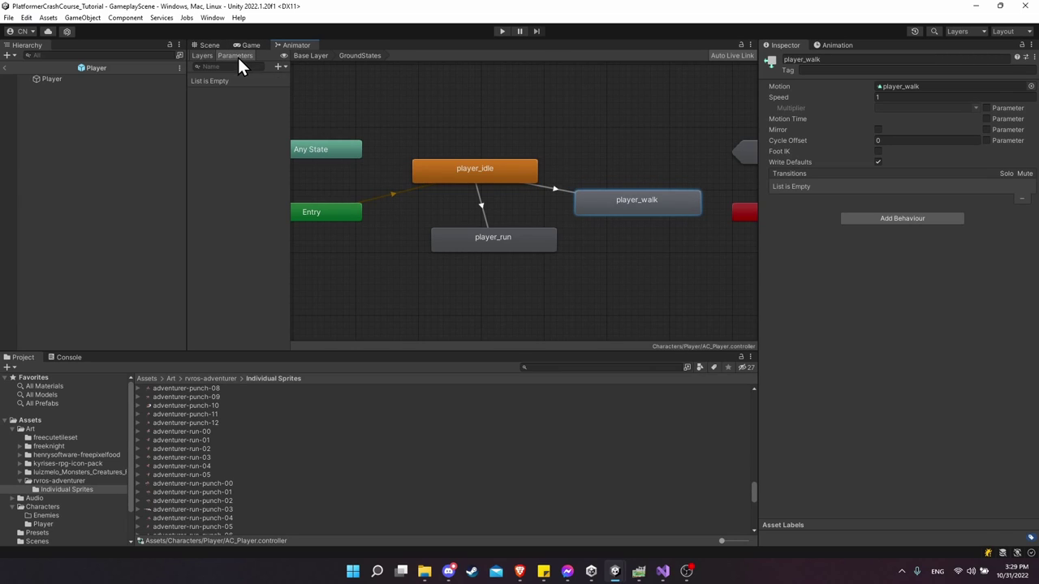
pyautogui.click(280, 67)
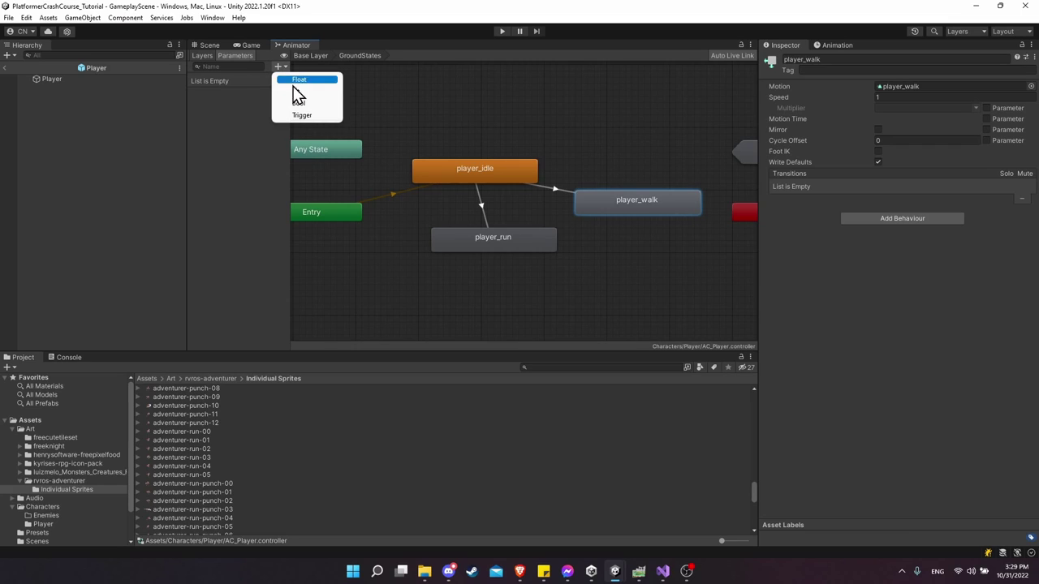
pyautogui.click(315, 114)
pyautogui.write('isMoving')
pyautogui.press('Return')
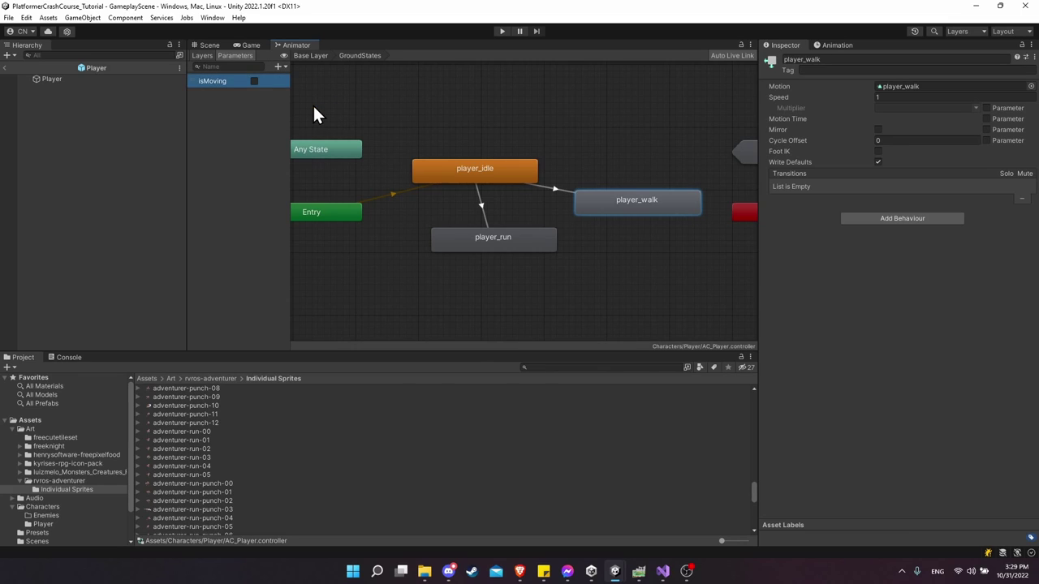
# Add an isMoving true condition to the idle-to-run and idle-to-walk transitions.
pyautogui.moveTo(496, 173); pyautogui.dragTo(496, 180)
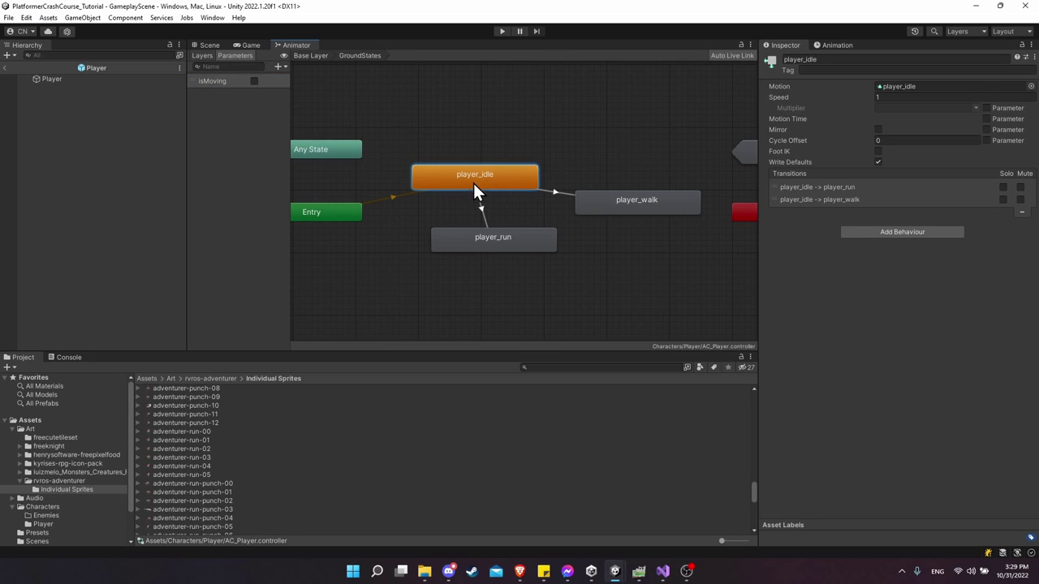
pyautogui.click(481, 209)
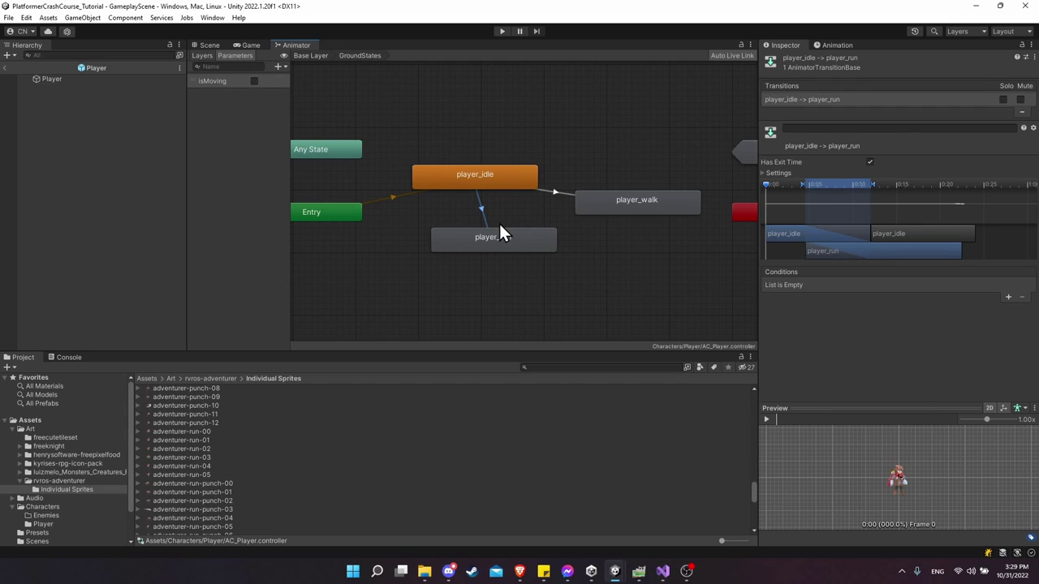
pyautogui.moveTo(568, 198); pyautogui.dragTo(574, 190)
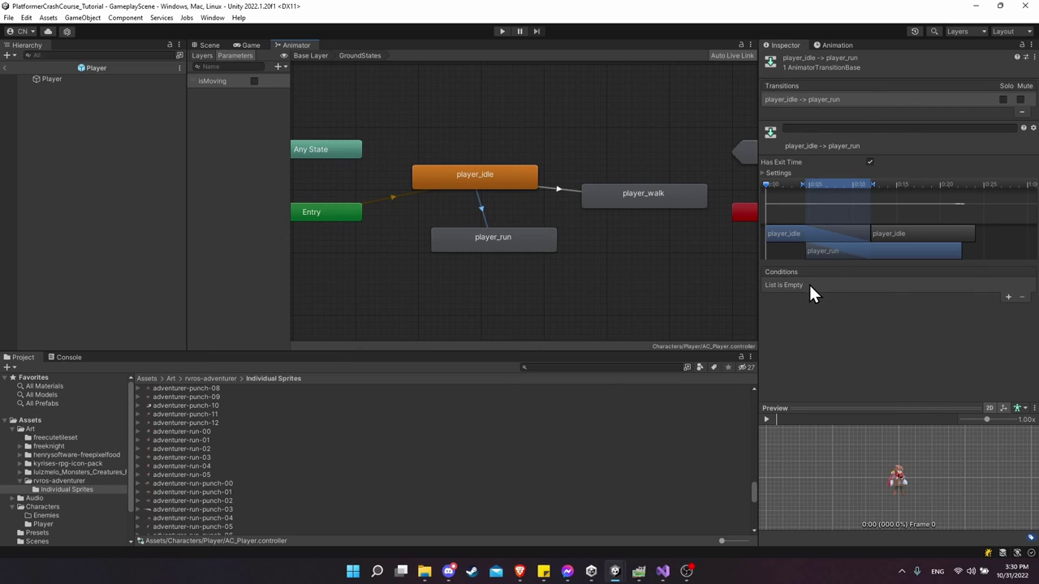
pyautogui.click(1007, 297)
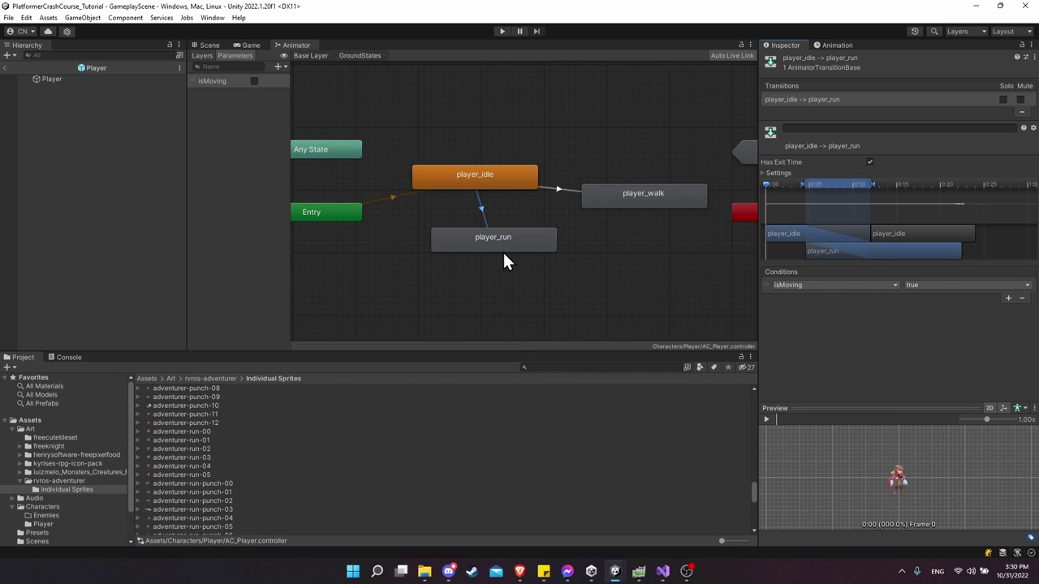
pyautogui.click(565, 190)
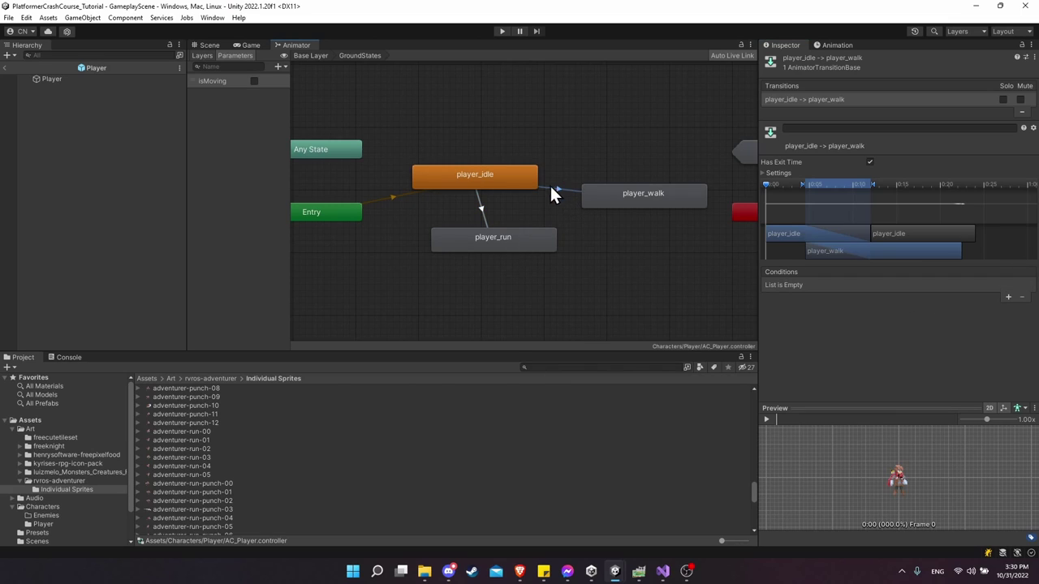
pyautogui.click(1009, 297)
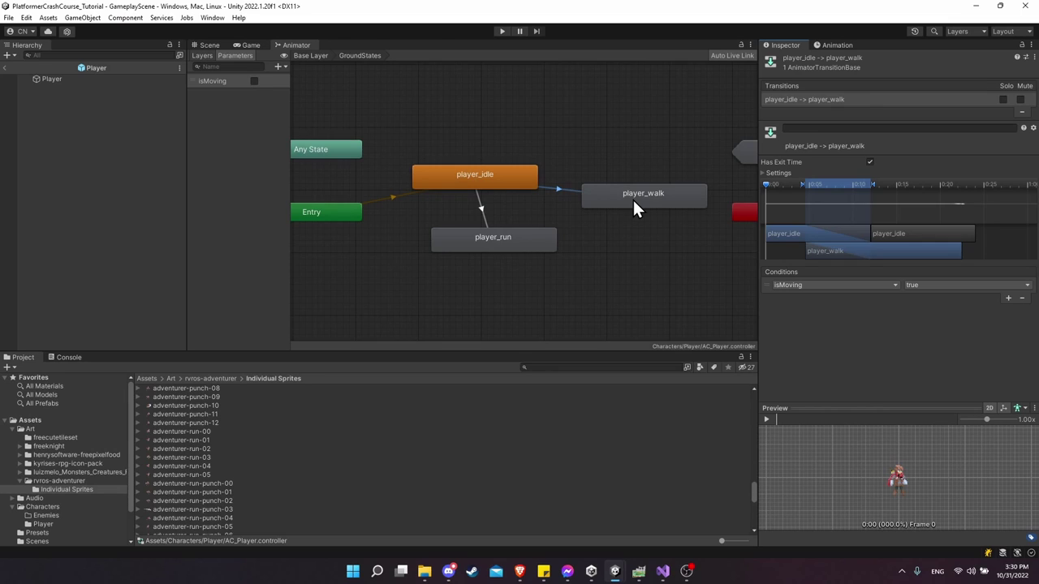
pyautogui.hotkey('ctrl', 'z')
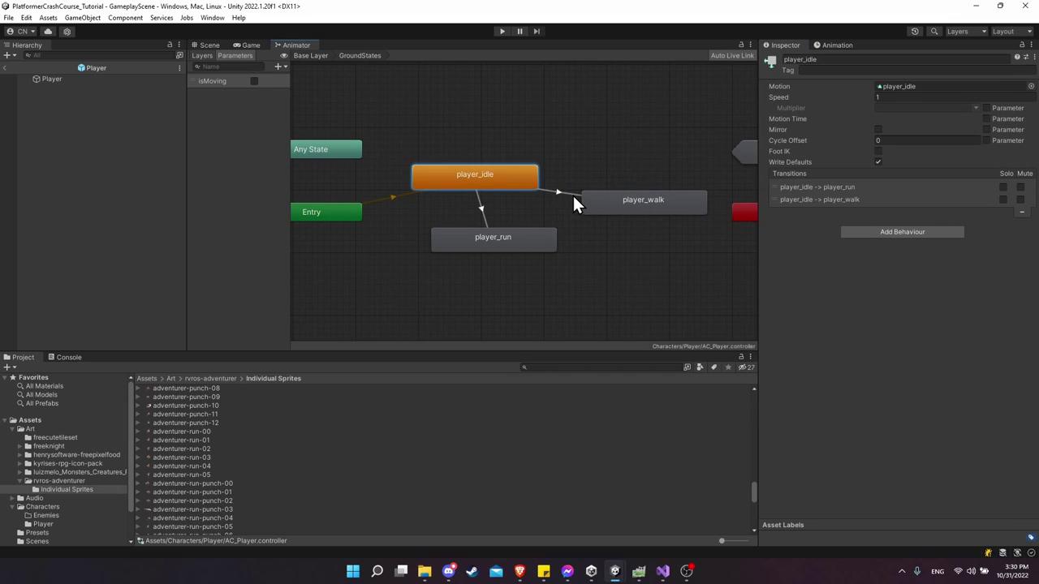
# Add a second Bool animator parameter named isRunning.
pyautogui.click(605, 208)
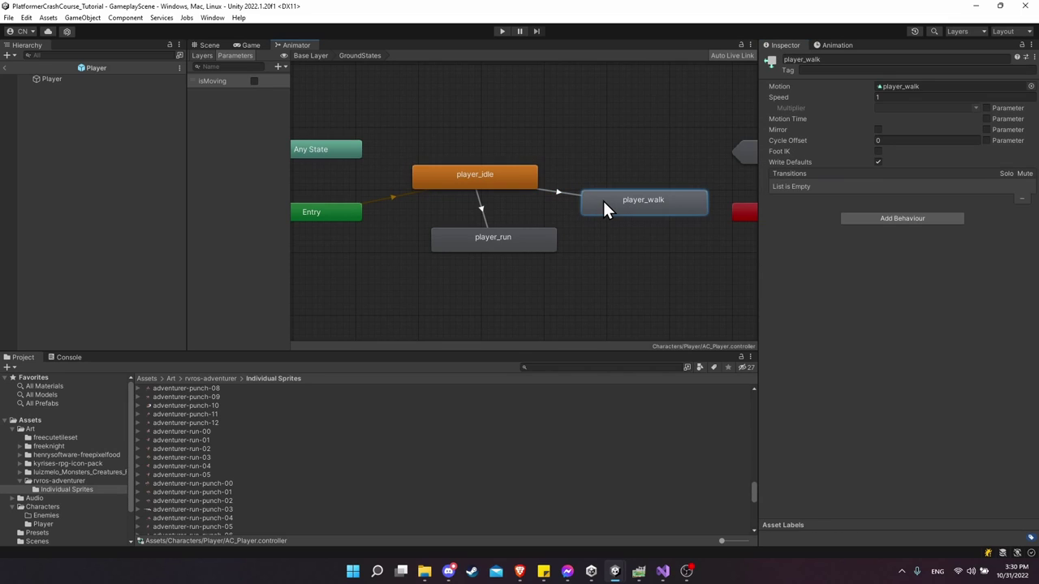
pyautogui.click(505, 238)
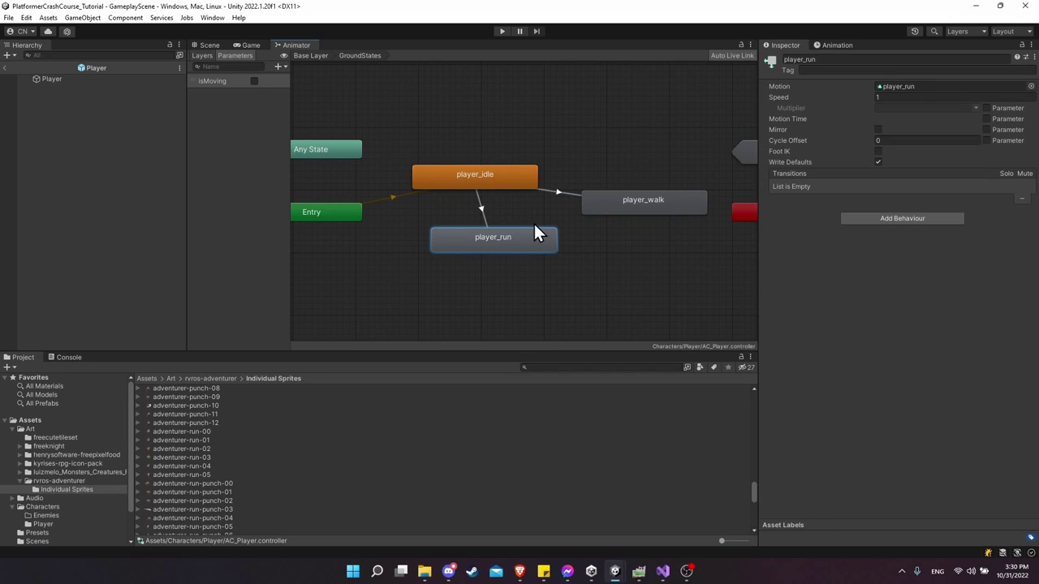
pyautogui.click(277, 64)
pyautogui.click(306, 102)
pyautogui.write('isRunning')
pyautogui.press('Return')
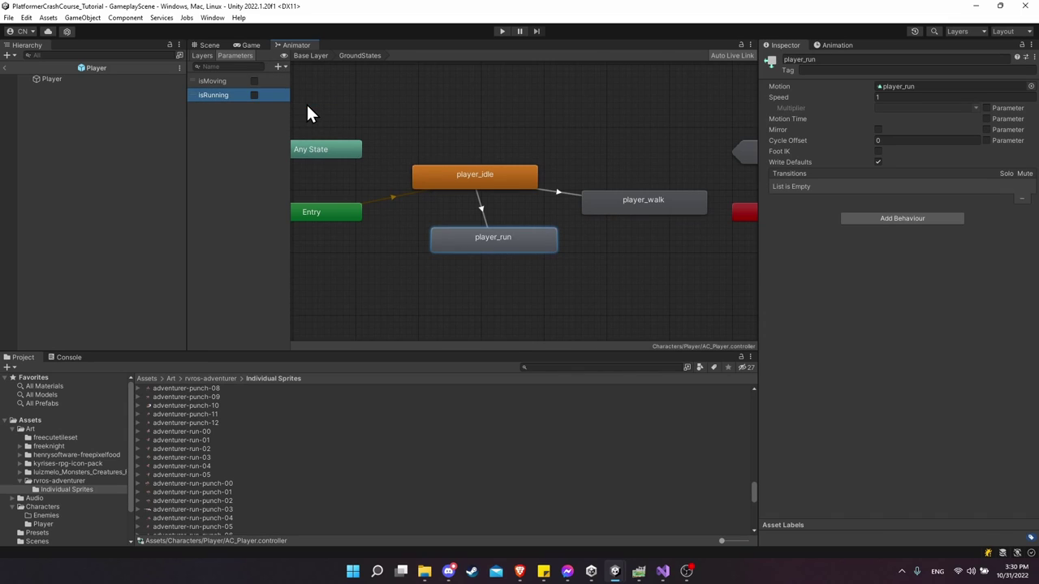
pyautogui.click(307, 104)
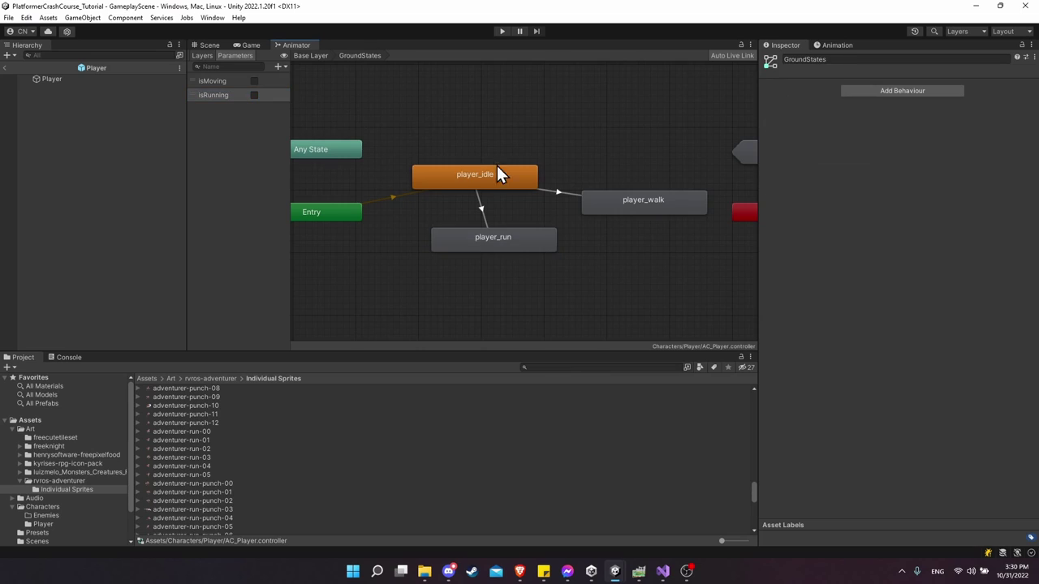
# Add an isRunning true condition to the idle-to-run transition.
pyautogui.click(480, 209)
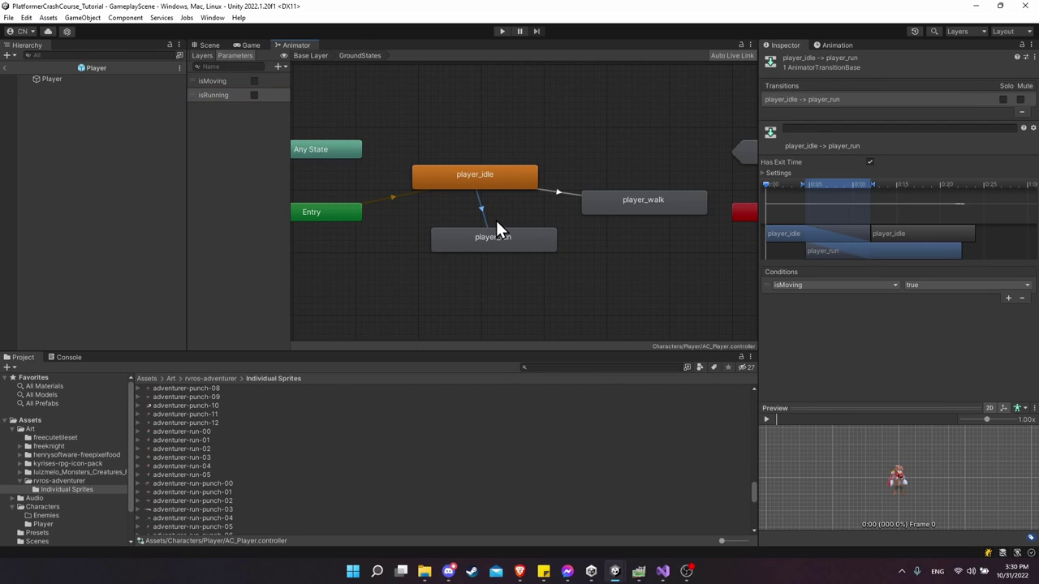
pyautogui.click(1008, 298)
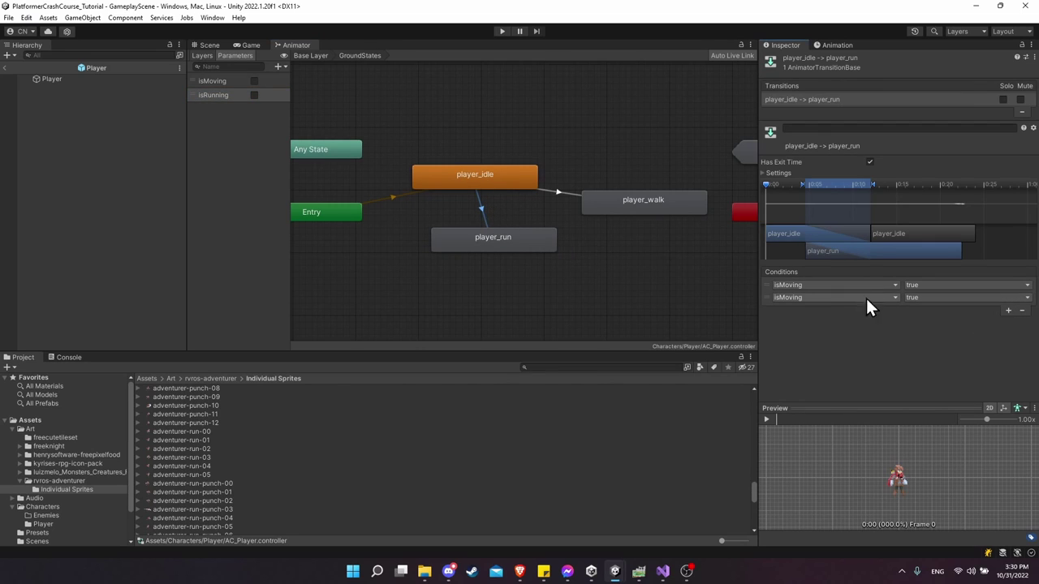
pyautogui.click(841, 298)
pyautogui.click(819, 340)
# Add an isRunning false condition to the idle-to-walk transition.
pyautogui.click(557, 192)
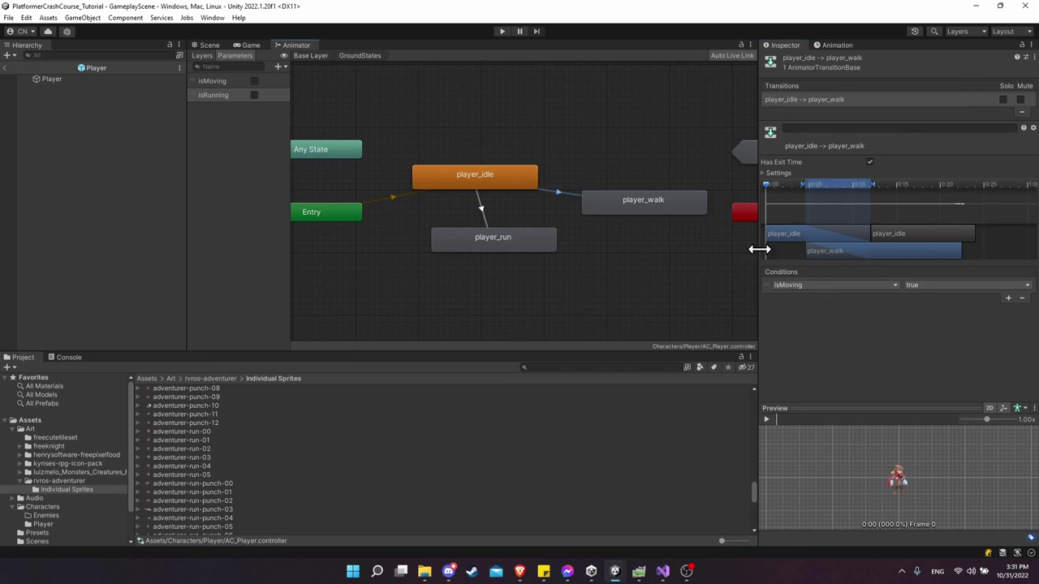
pyautogui.click(1008, 298)
pyautogui.click(841, 298)
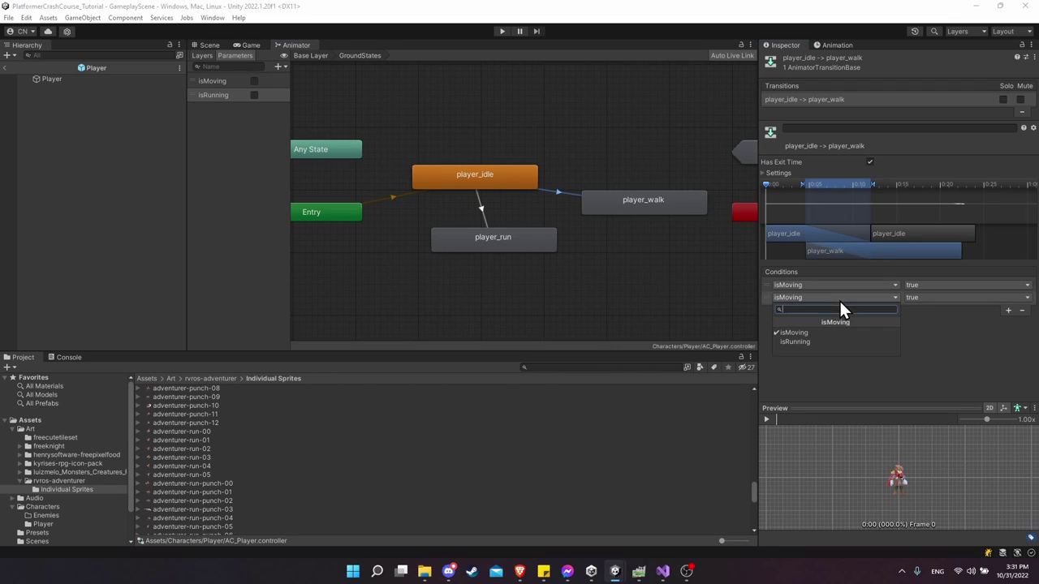
pyautogui.click(814, 340)
pyautogui.click(936, 298)
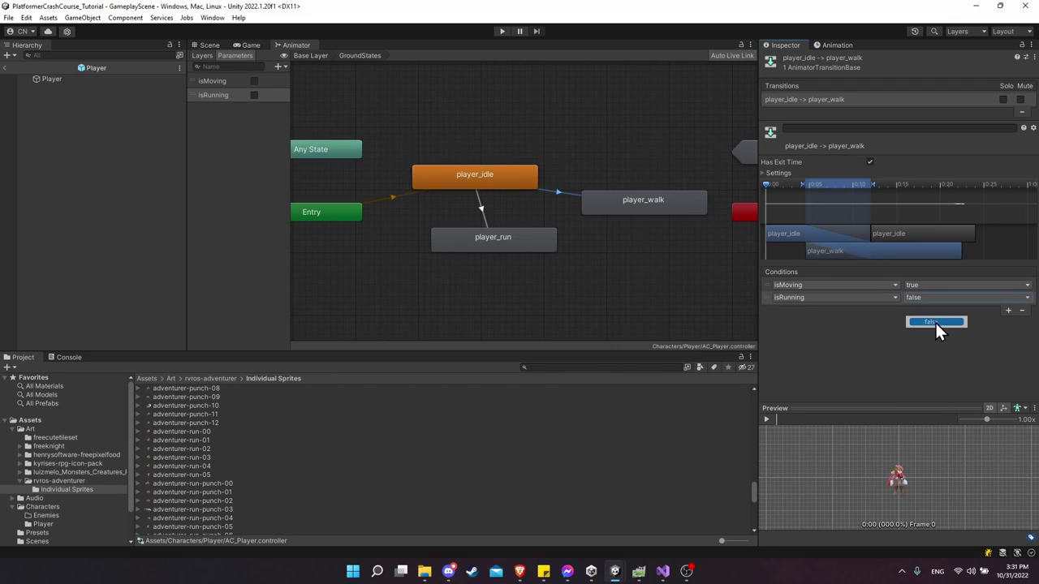
pyautogui.click(936, 322)
pyautogui.click(526, 180)
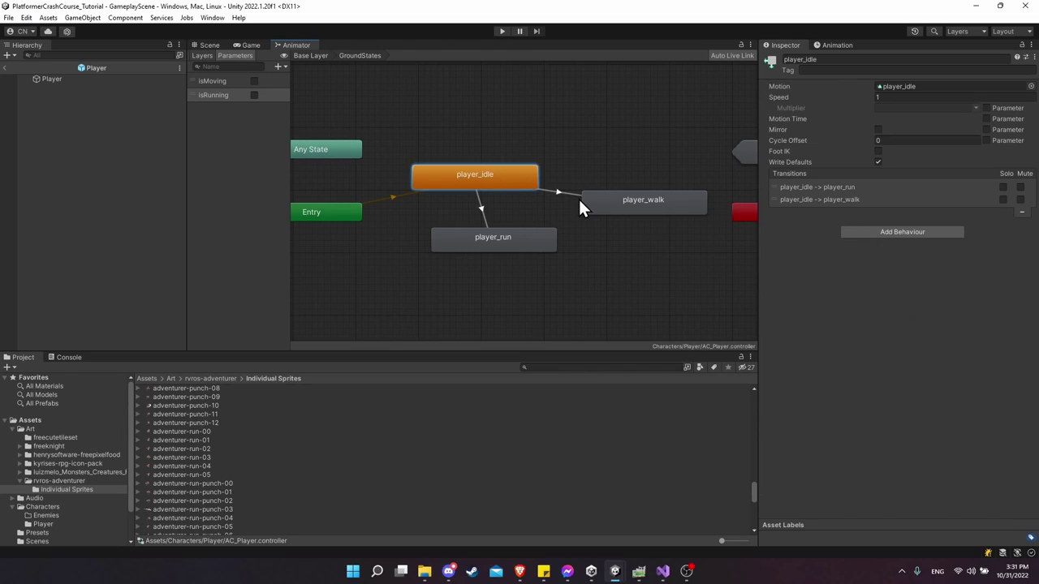
pyautogui.click(626, 210)
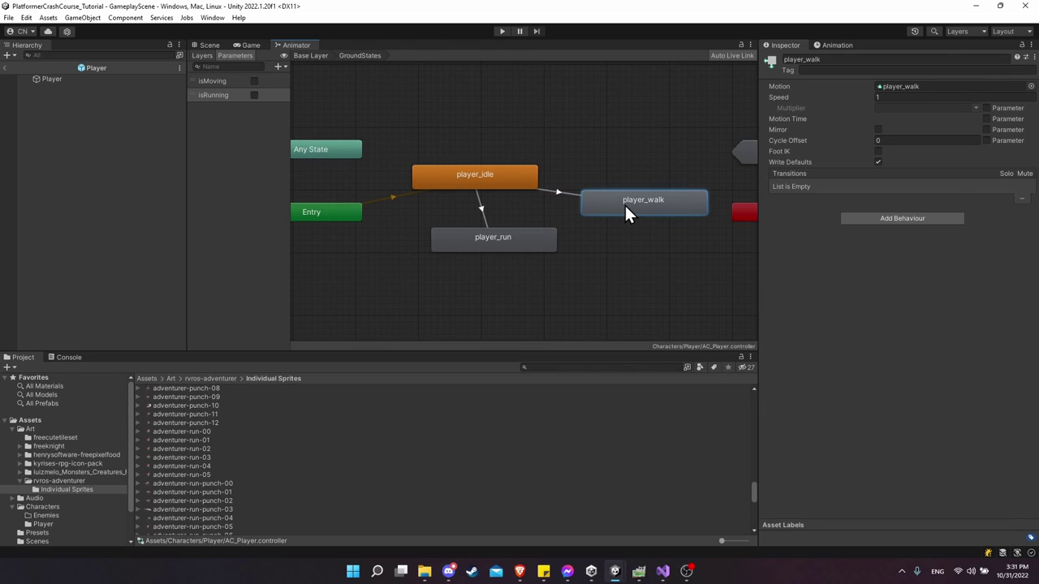
pyautogui.click(475, 180)
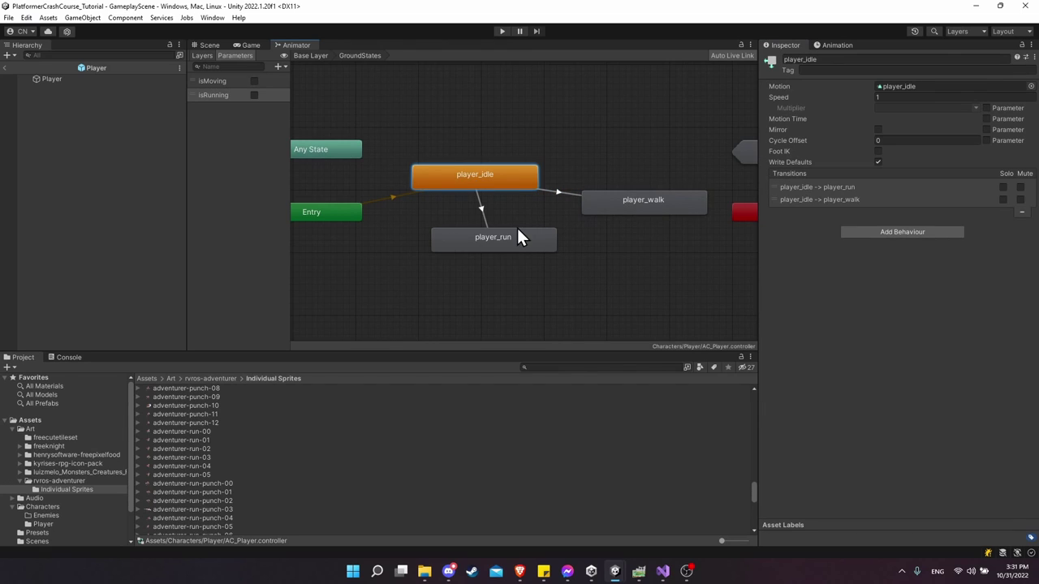
# Give the idle-to-run transition no exit time and a Transition Duration of 0.
pyautogui.click(484, 217)
pyautogui.click(518, 241)
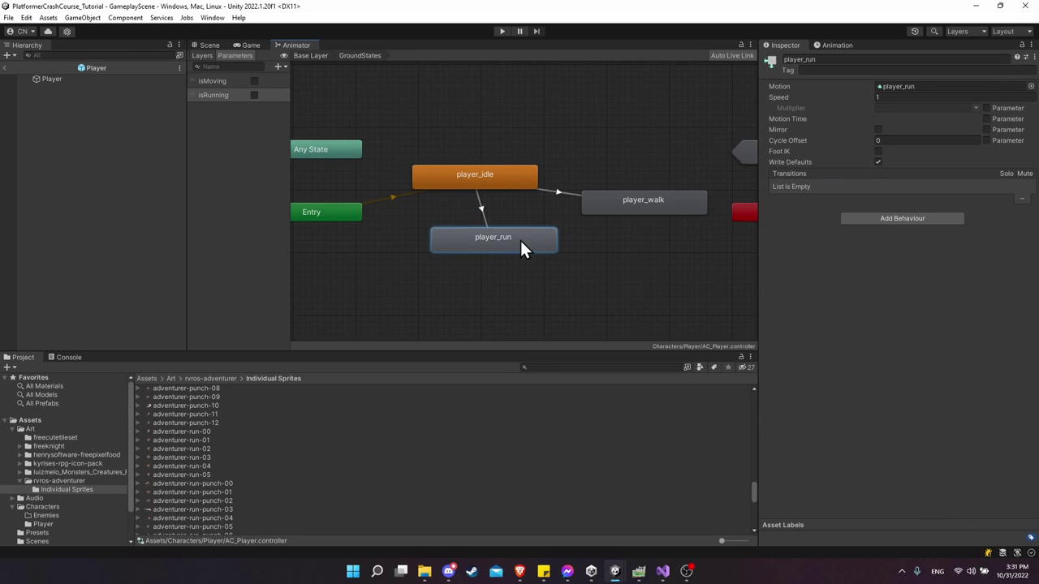
pyautogui.click(480, 213)
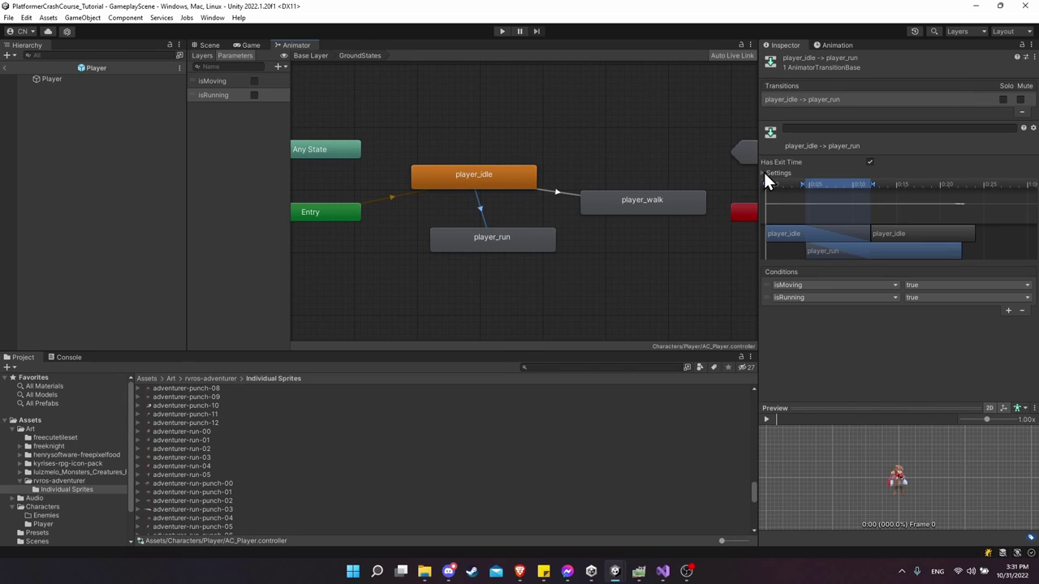
pyautogui.click(764, 173)
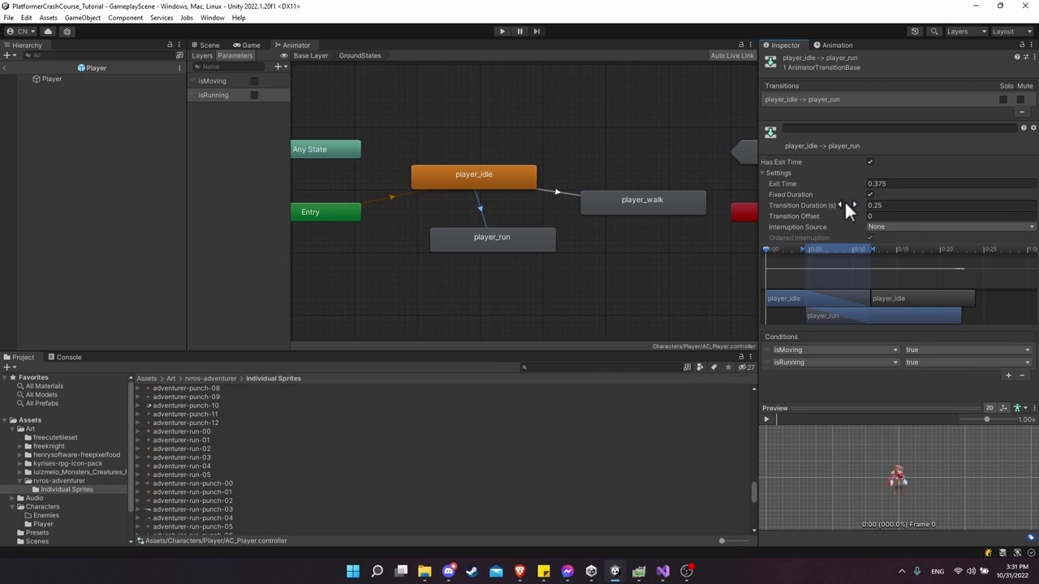
pyautogui.click(888, 205)
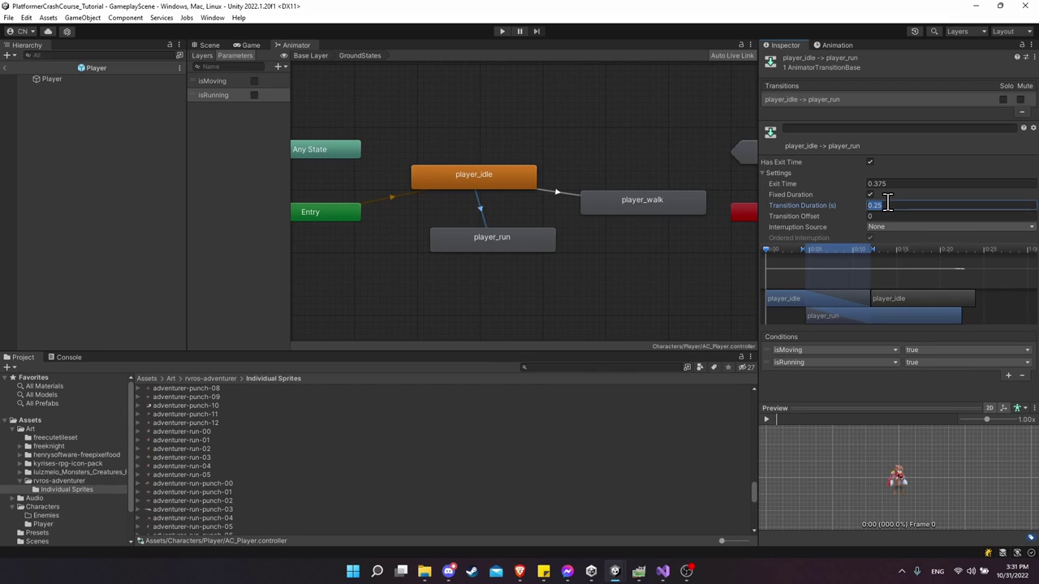
pyautogui.write('0')
pyautogui.click(870, 163)
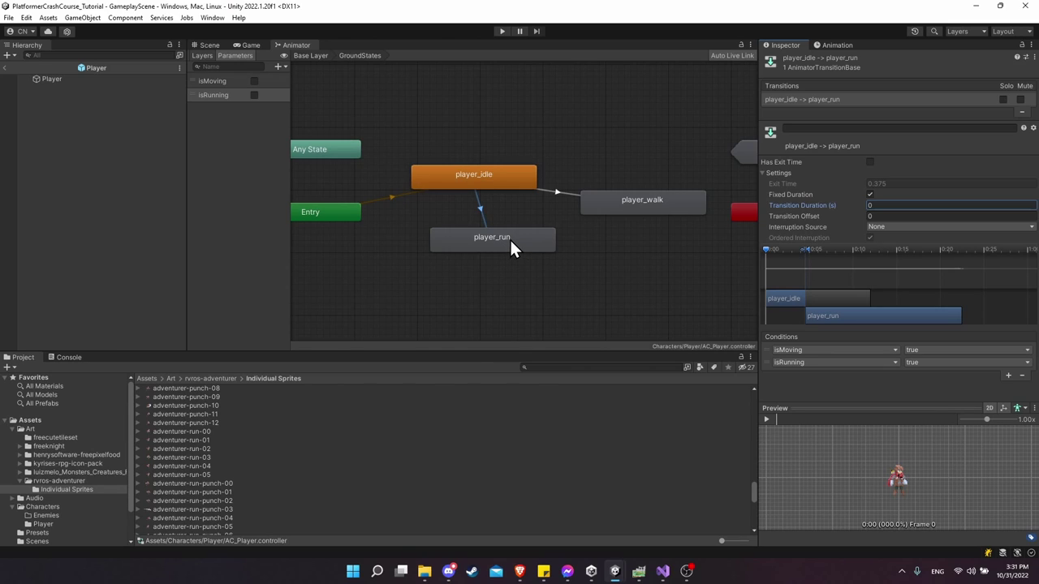
# Give the idle-to-walk transition no exit time and a Transition Duration of 0.
pyautogui.click(562, 193)
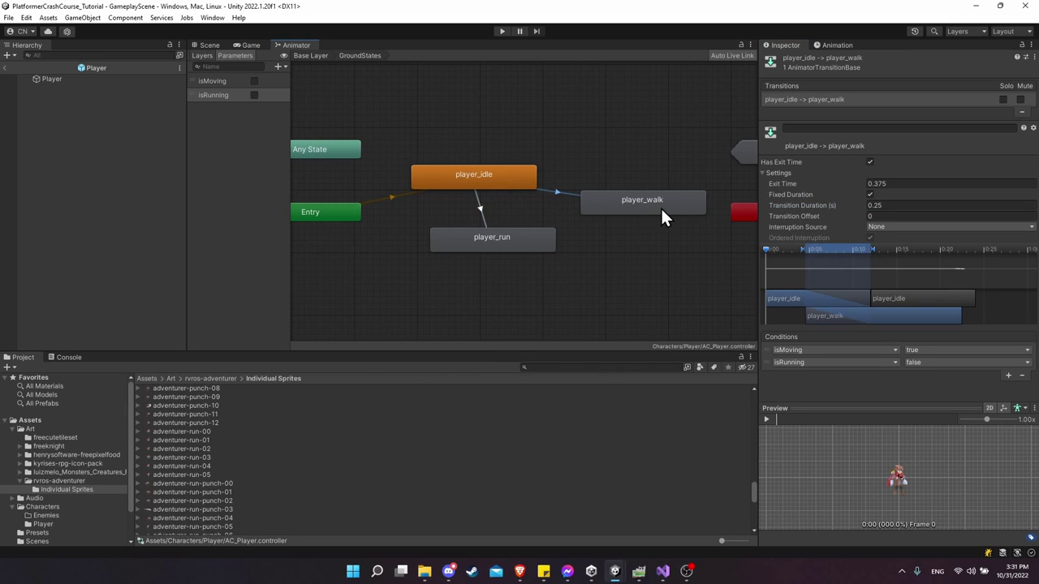
pyautogui.click(871, 162)
pyautogui.click(890, 205)
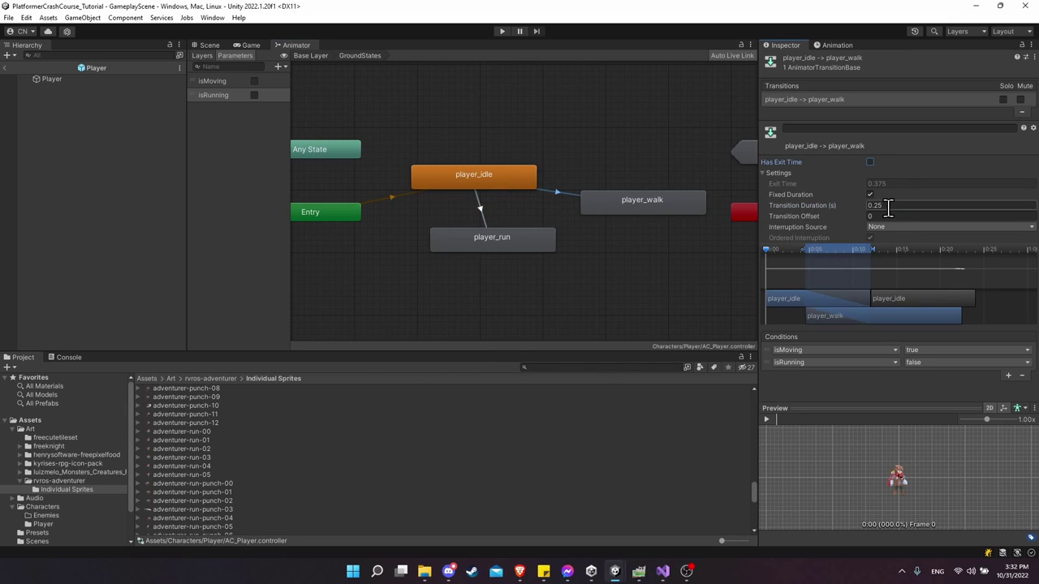
pyautogui.write('0')
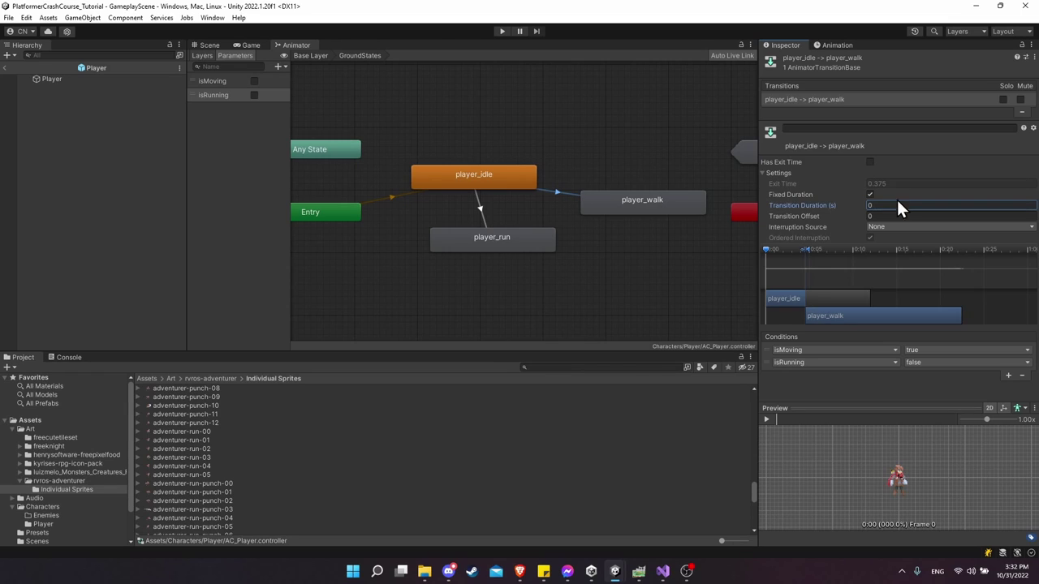
pyautogui.click(571, 237)
pyautogui.click(633, 210)
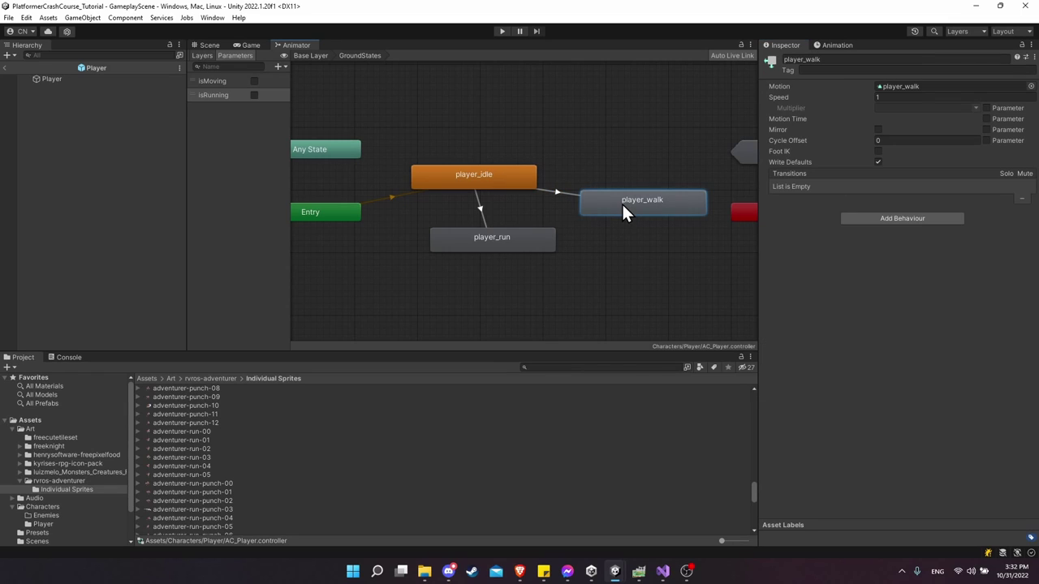
# Make transitions from player_run and player_walk back to player_idle.
pyautogui.click(452, 244)
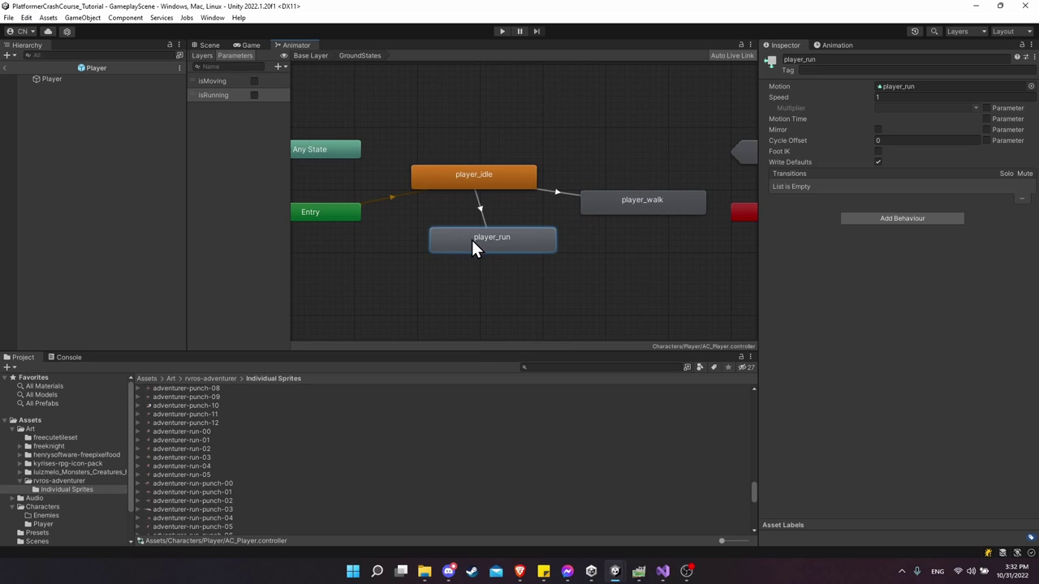
pyautogui.rightClick(514, 234)
pyautogui.click(532, 244)
pyautogui.click(496, 180)
pyautogui.rightClick(603, 203)
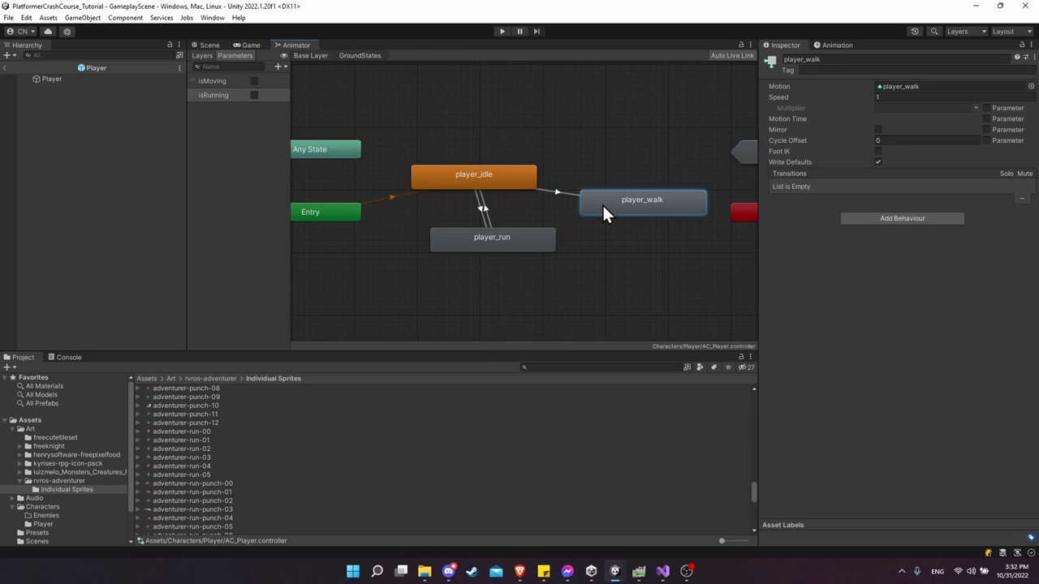
pyautogui.click(618, 212)
pyautogui.click(505, 175)
# Add an isMoving false condition to the run-to-idle and walk-to-idle transitions.
pyautogui.click(484, 212)
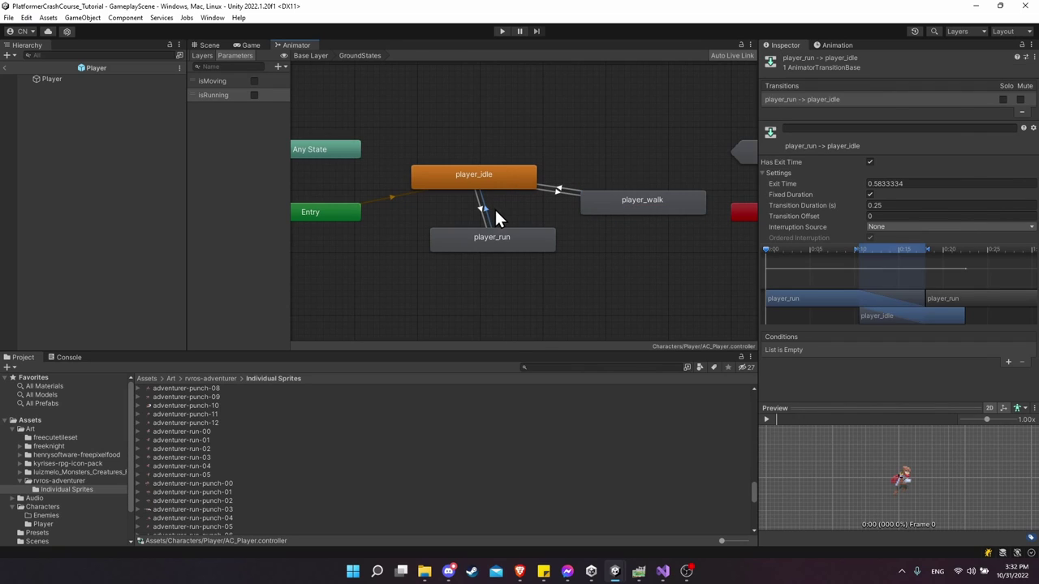
pyautogui.click(1009, 362)
pyautogui.click(922, 351)
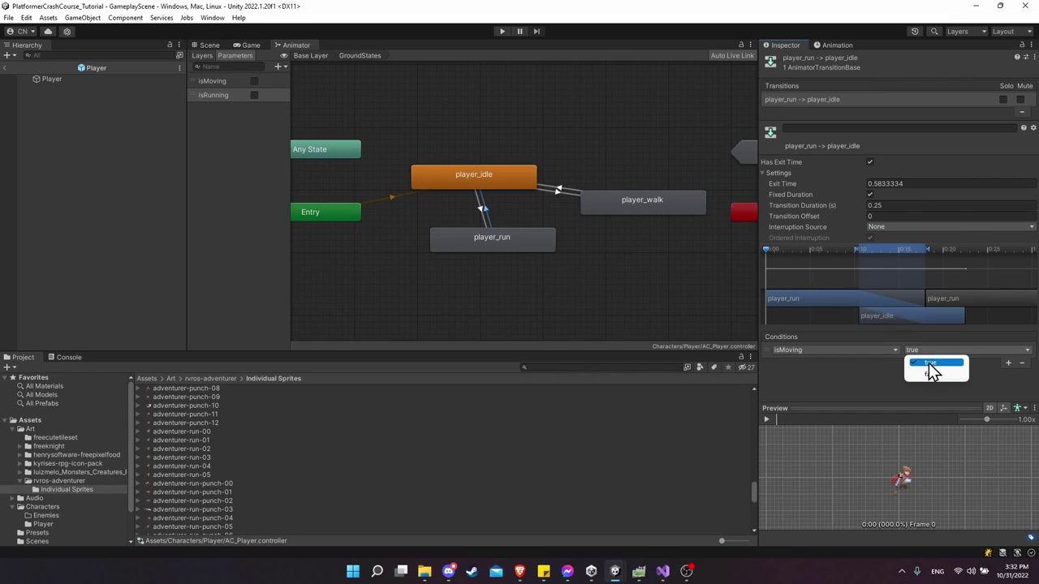
pyautogui.click(931, 375)
pyautogui.click(571, 193)
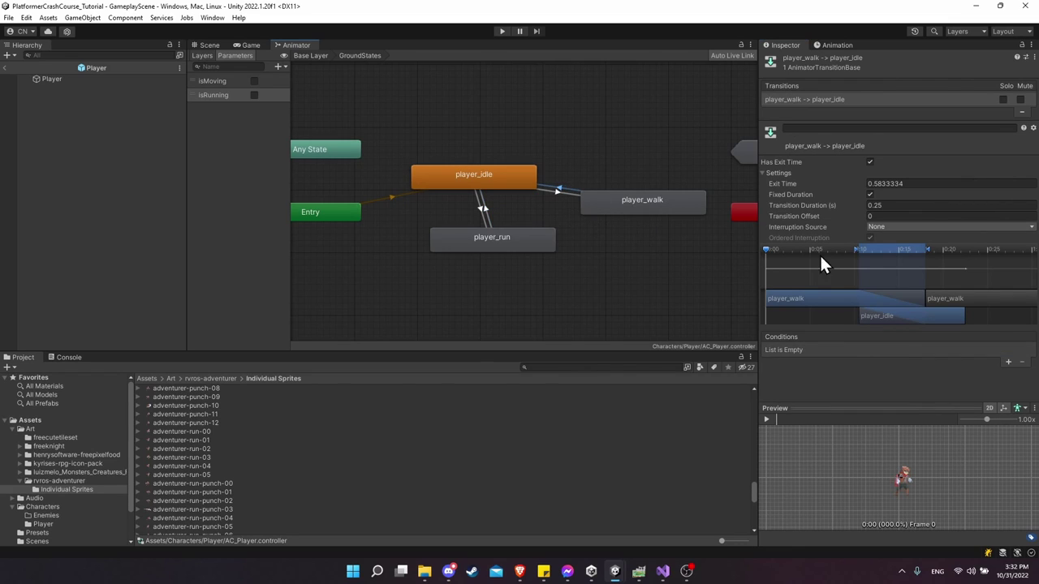
pyautogui.click(1009, 363)
pyautogui.click(960, 352)
pyautogui.click(950, 374)
# Turn off exit time and set Transition Duration 0 on walk-to-idle and run-to-idle.
pyautogui.click(871, 162)
pyautogui.click(883, 205)
pyautogui.write('0')
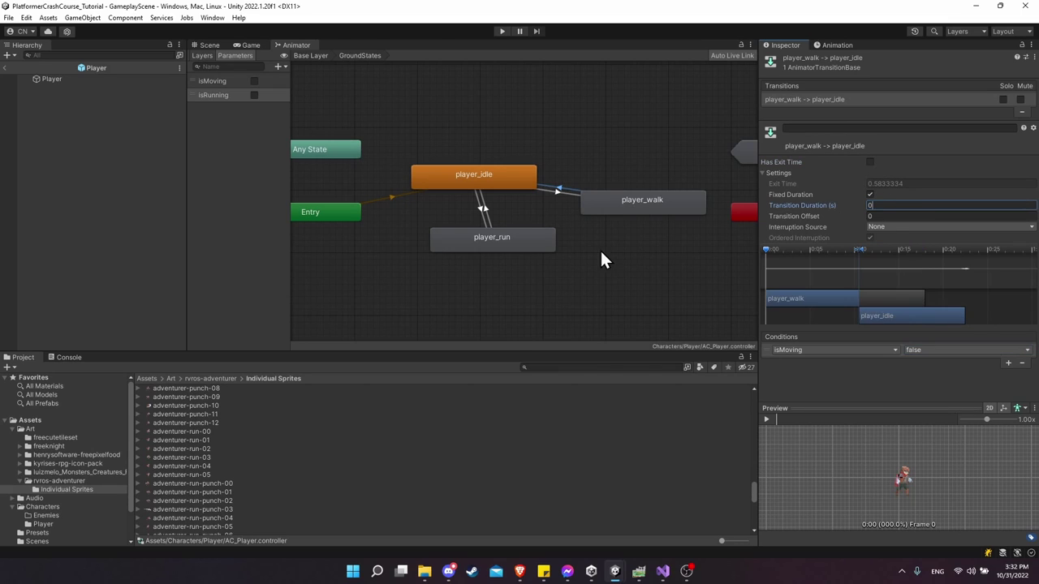
pyautogui.click(487, 209)
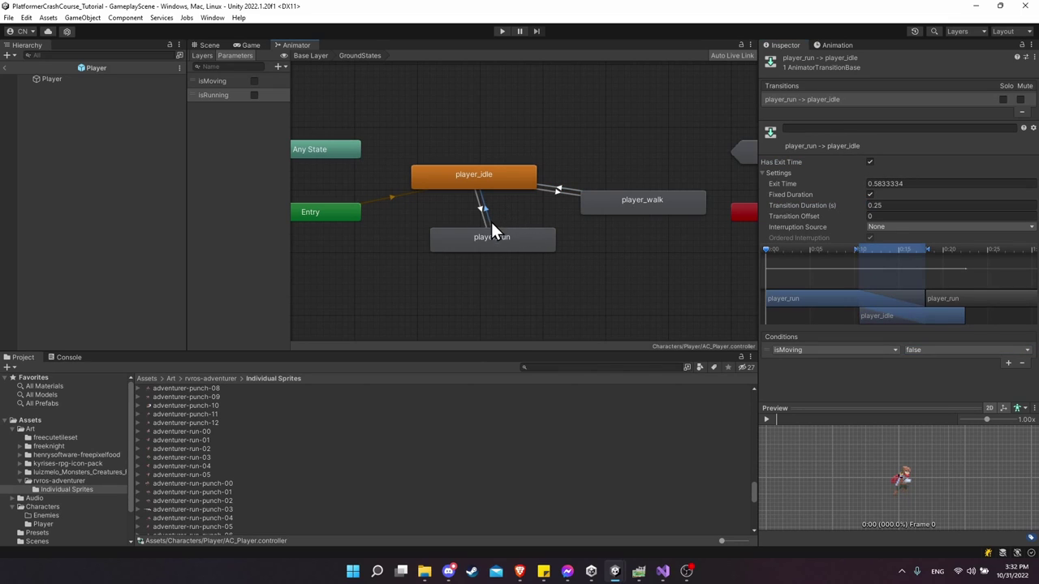
pyautogui.click(870, 162)
pyautogui.click(870, 161)
pyautogui.click(885, 205)
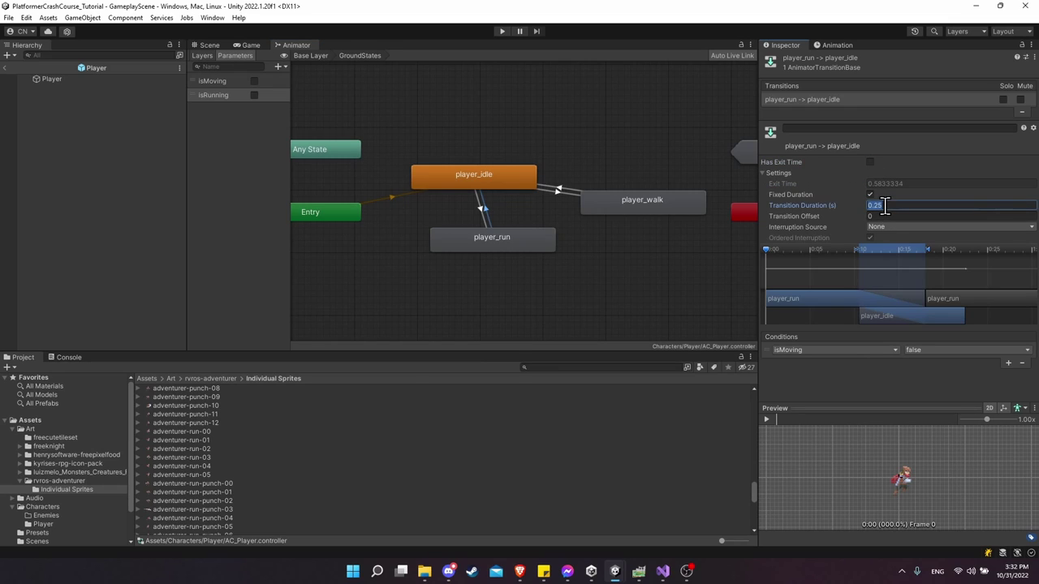
pyautogui.write('0')
pyautogui.click(630, 209)
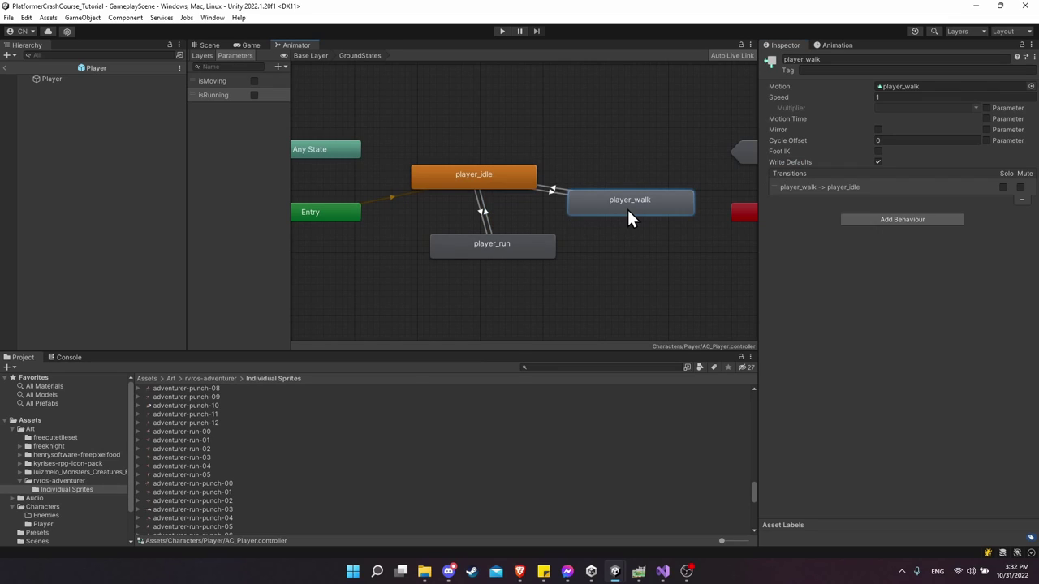
# Add a transition from player_walk to player_run, nudging player_run slightly down-left.
pyautogui.rightClick(596, 215)
pyautogui.click(422, 145)
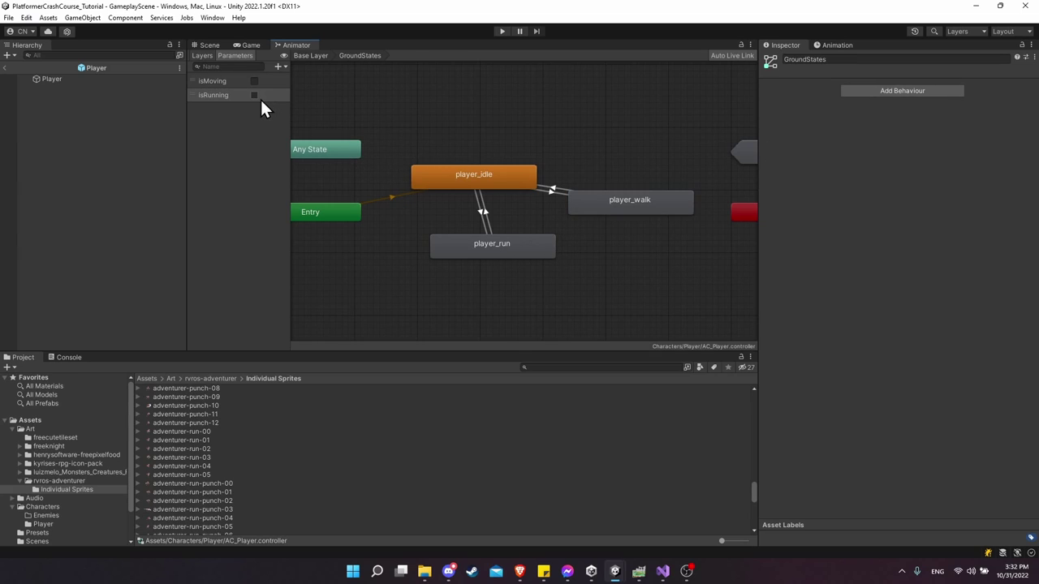
pyautogui.click(615, 210)
pyautogui.rightClick(604, 209)
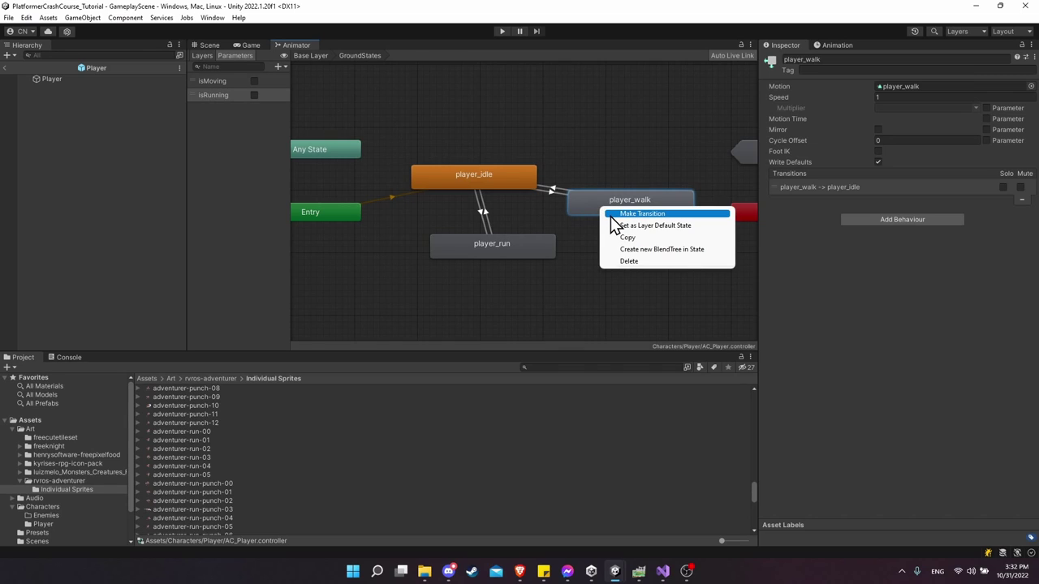
pyautogui.click(610, 216)
pyautogui.click(527, 245)
pyautogui.moveTo(527, 245); pyautogui.dragTo(520, 263)
# Give the walk-to-run transition no exit time, 0 duration and an isRunning condition.
pyautogui.click(582, 218)
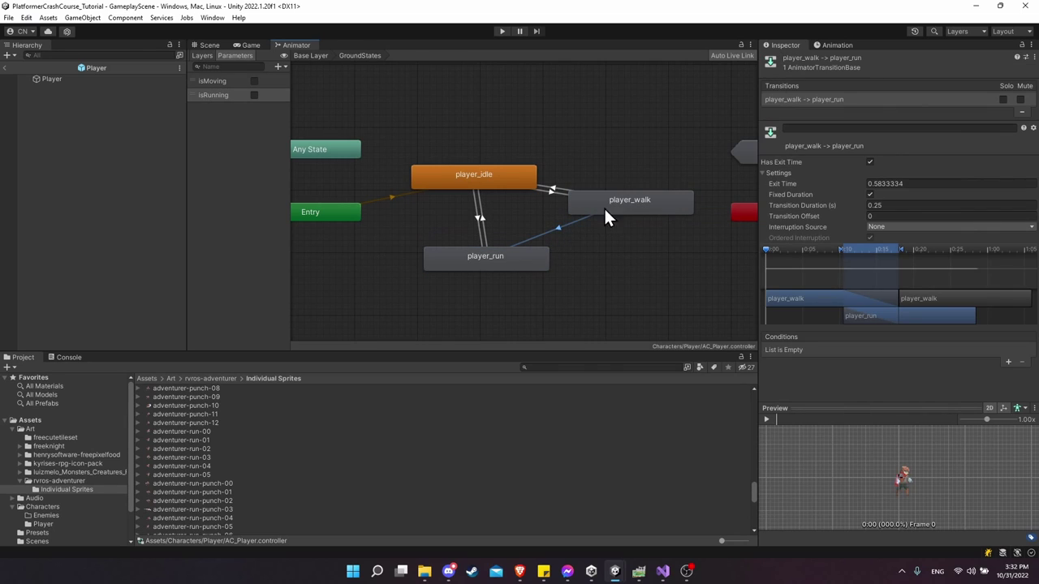
pyautogui.click(871, 162)
pyautogui.click(893, 206)
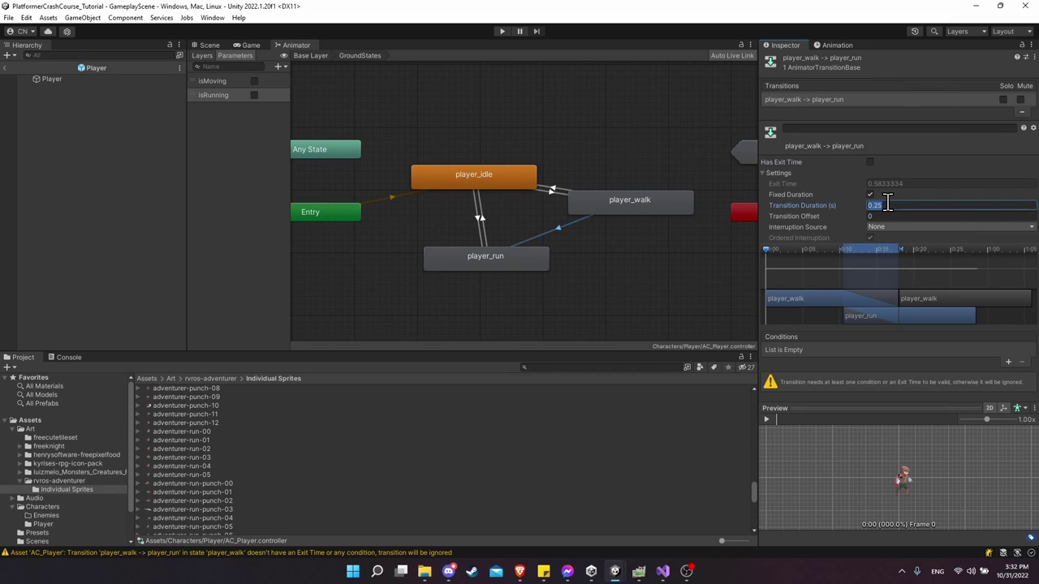
pyautogui.write('0')
pyautogui.click(1008, 362)
pyautogui.click(868, 351)
pyautogui.click(826, 393)
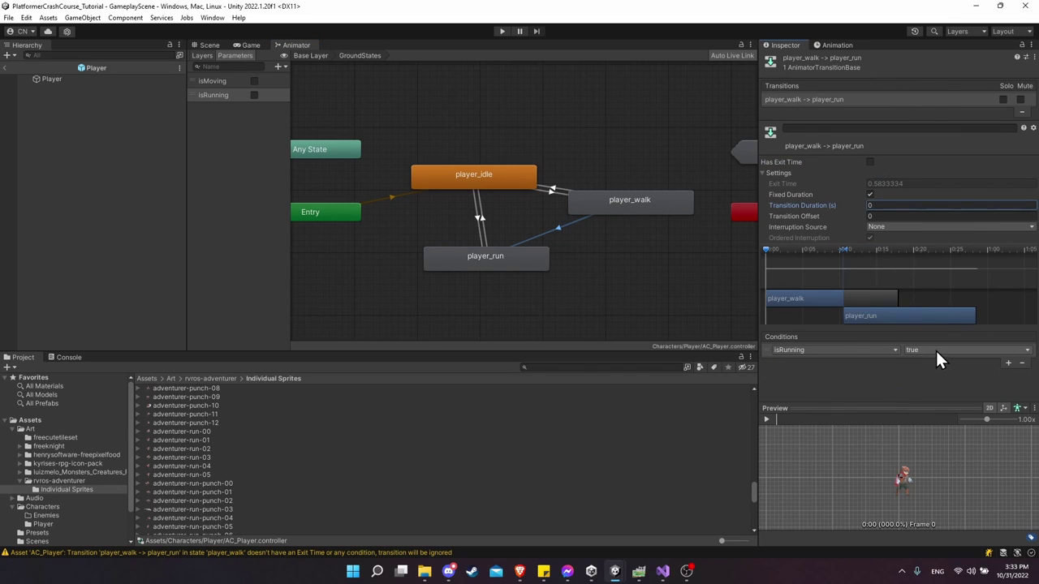
# Add a transition from player_run back to player_walk.
pyautogui.click(532, 262)
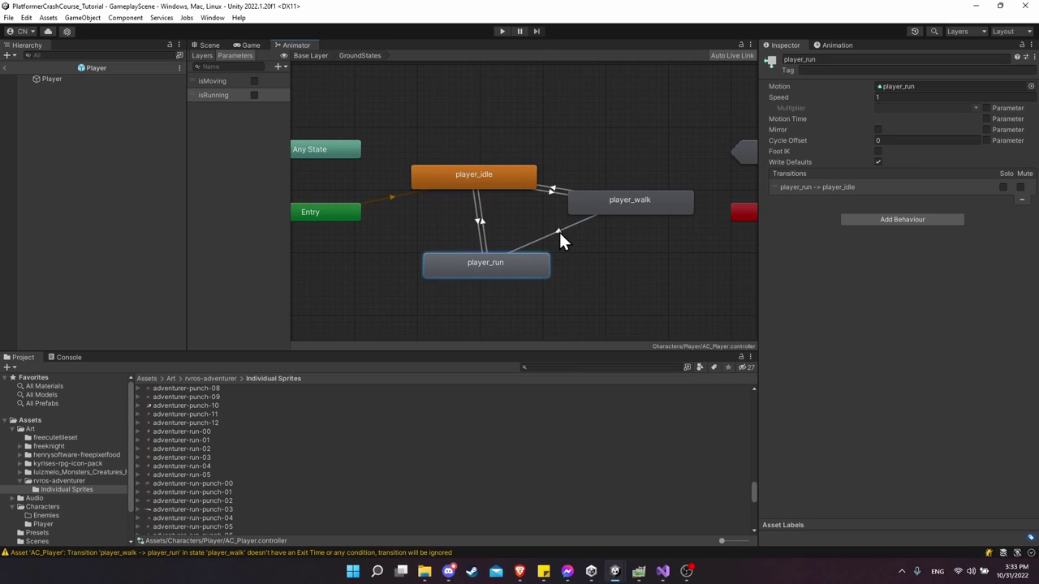
pyautogui.rightClick(531, 263)
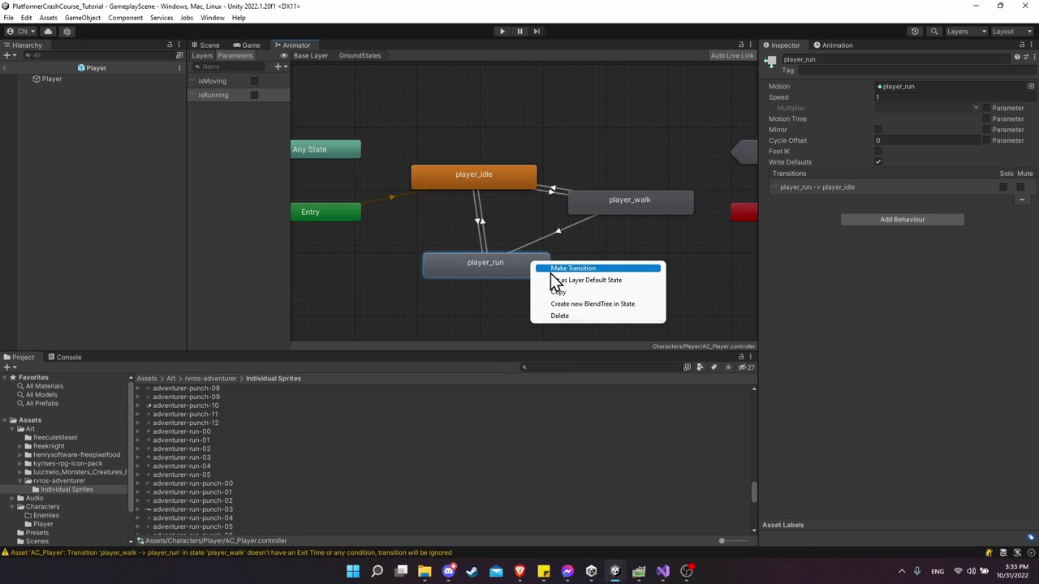
pyautogui.click(554, 270)
pyautogui.click(631, 197)
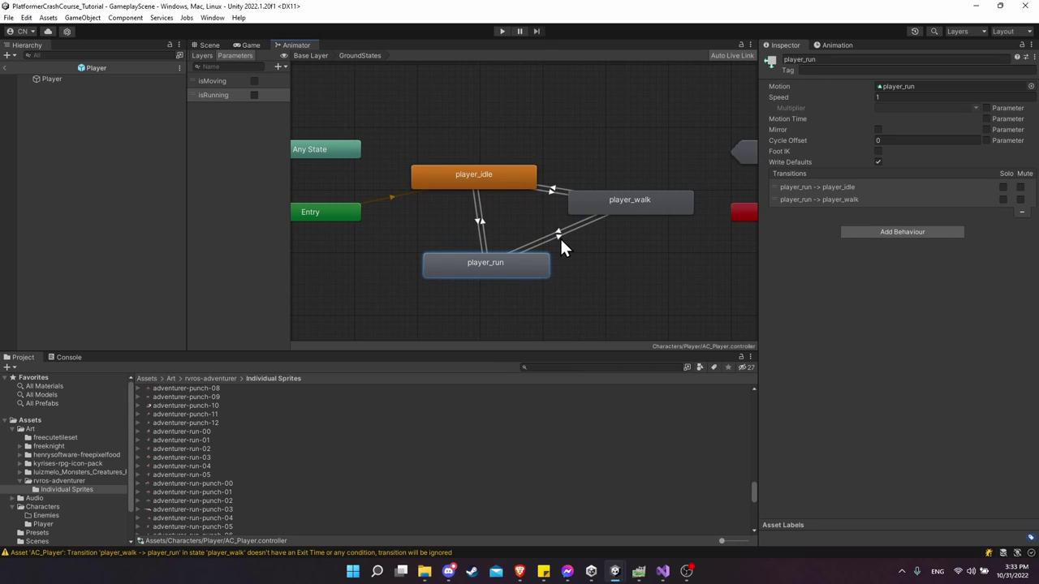
# Give run-to-walk no exit time, 0 duration and an isRunning false condition.
pyautogui.click(560, 237)
pyautogui.click(870, 163)
pyautogui.click(886, 205)
pyautogui.write('0')
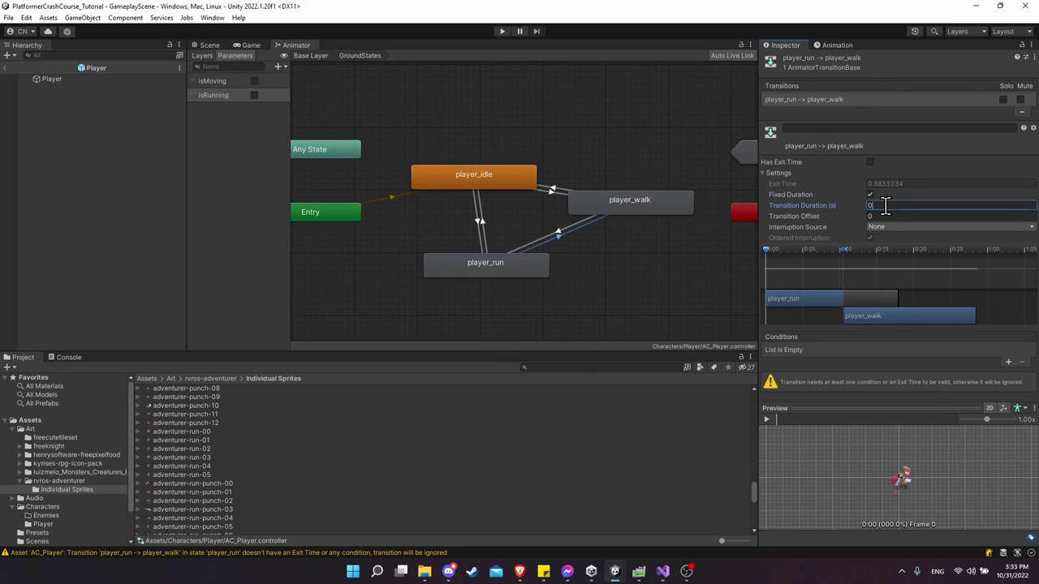
pyautogui.click(1008, 362)
pyautogui.click(844, 350)
pyautogui.click(828, 393)
pyautogui.click(931, 350)
pyautogui.click(937, 375)
# Review the walk-to-run and idle-to-walk transition conditions, then clear the selection.
pyautogui.click(557, 229)
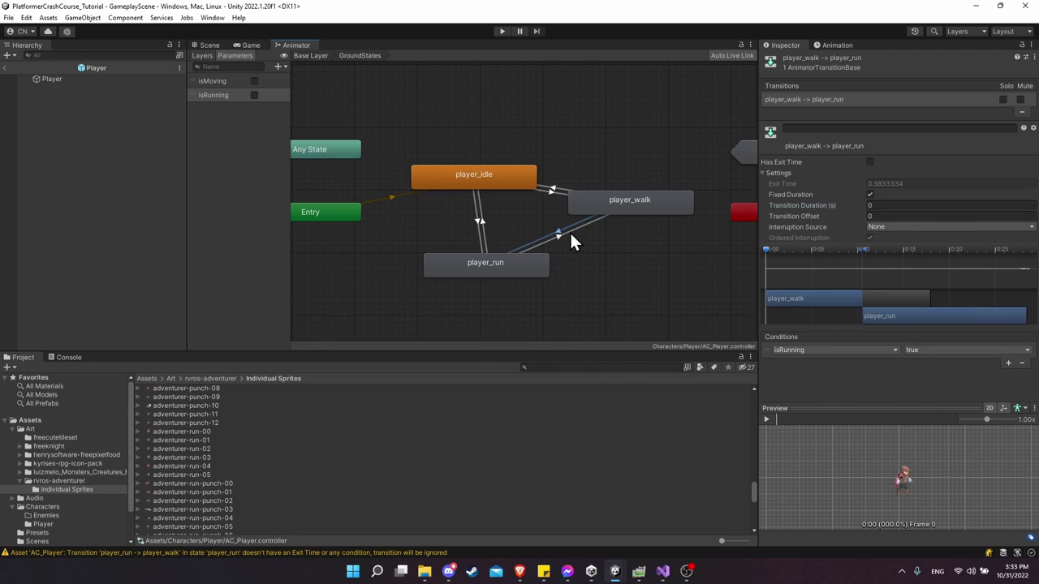
pyautogui.click(552, 193)
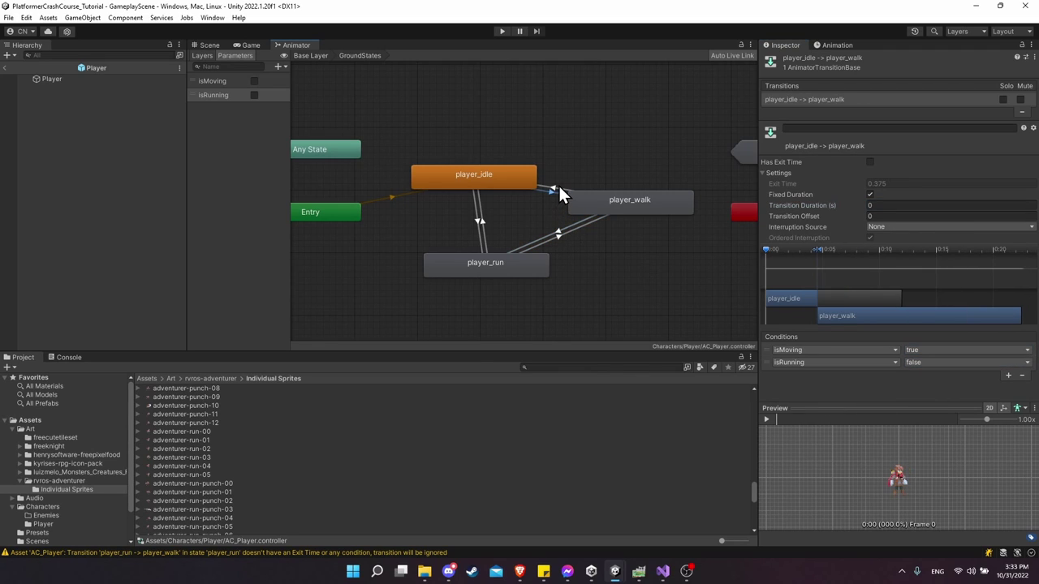
pyautogui.click(483, 224)
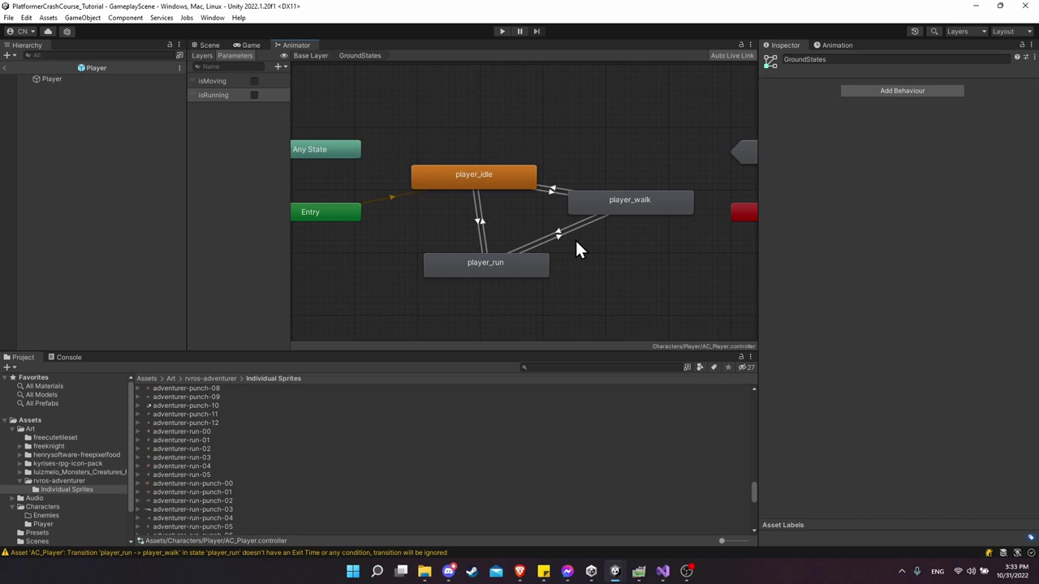
# Select Player and choose Edit Script to open PlayerController.cs in Visual Studio.
pyautogui.click(130, 79)
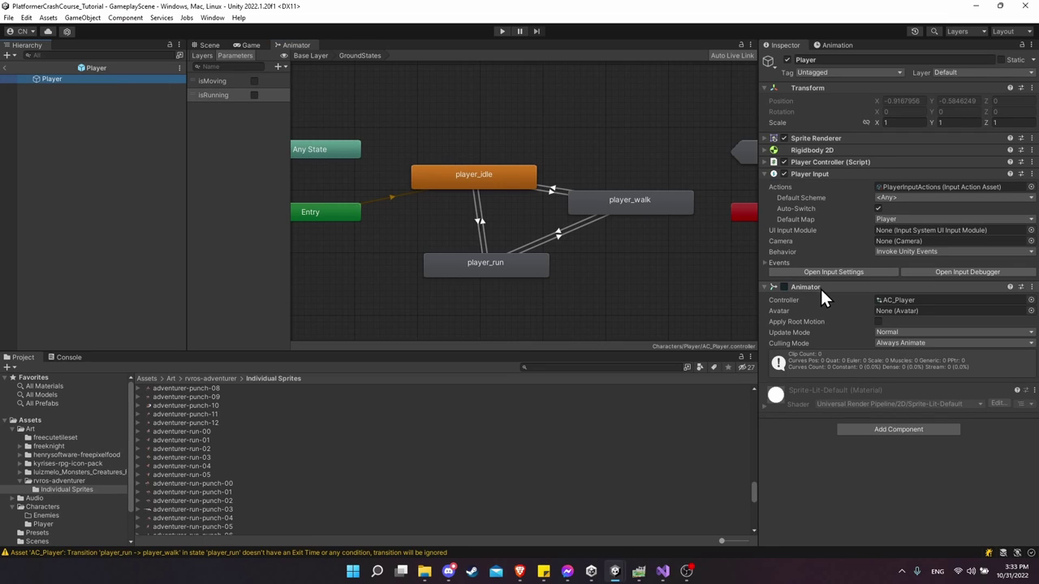
pyautogui.click(1031, 173)
pyautogui.click(974, 296)
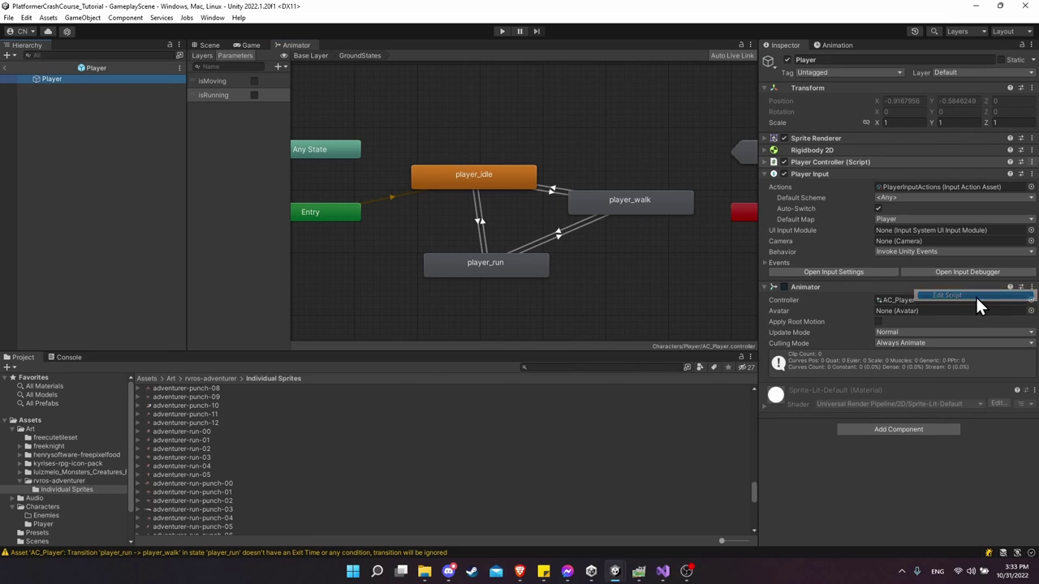
pyautogui.scroll(-1, 174, 168)
pyautogui.scroll(1, 173, 155)
pyautogui.scroll(2, 173, 153)
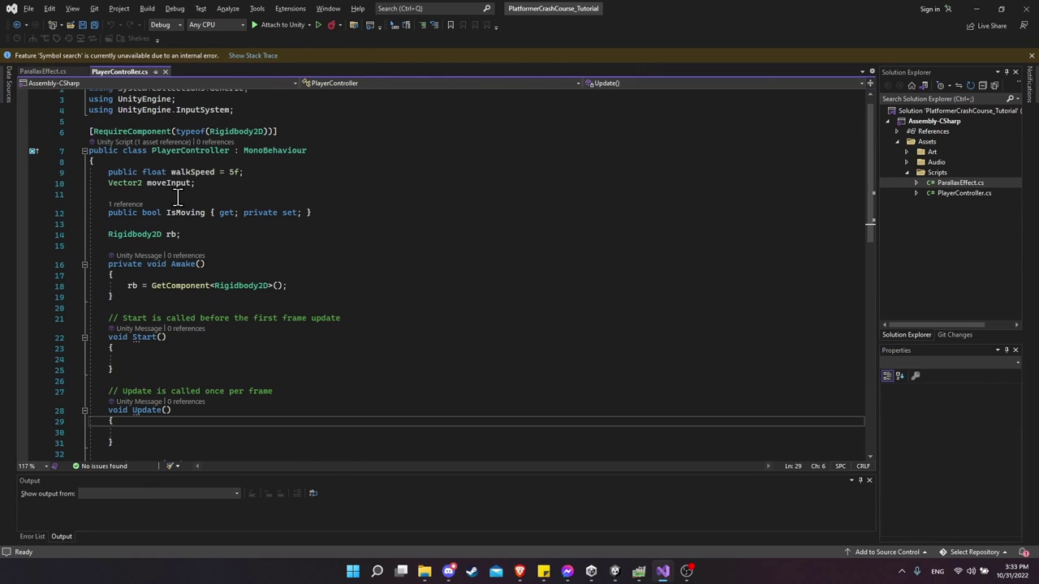
# Add the field 'private bool _isMoving = false;' below moveInput and save.
pyautogui.scroll(-1, 165, 187)
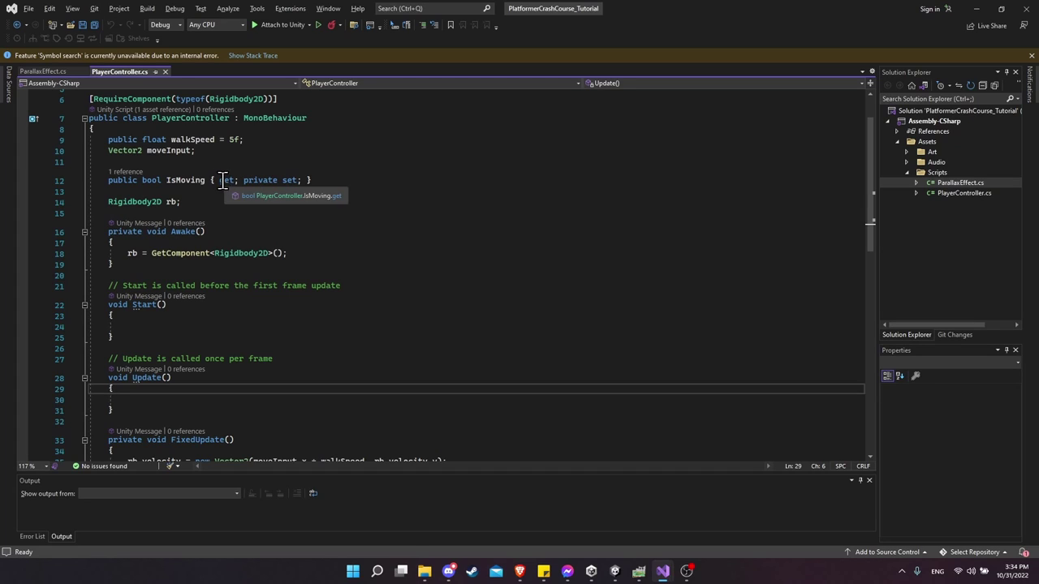
pyautogui.click(273, 162)
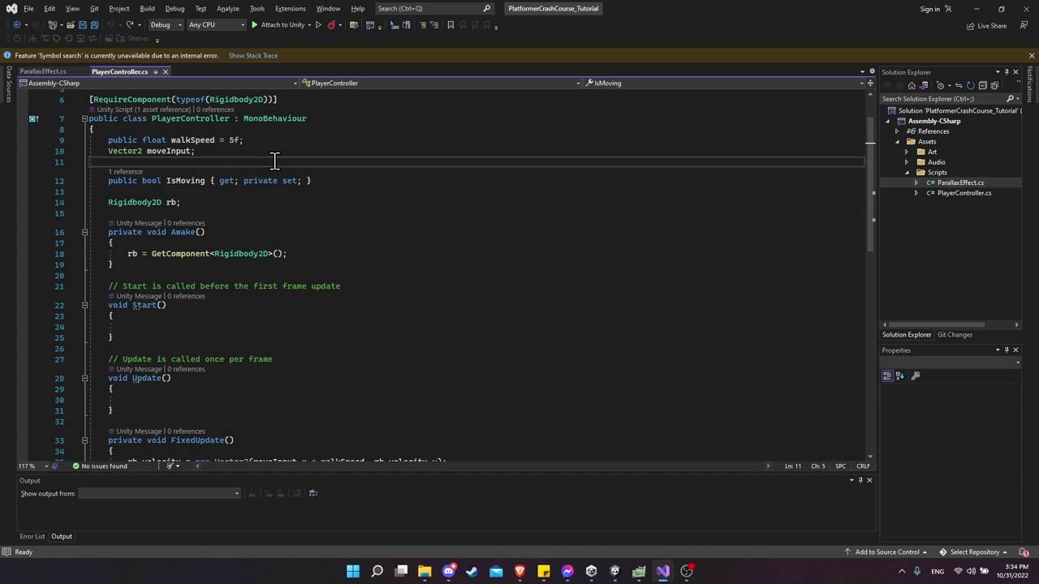
pyautogui.press('Return')
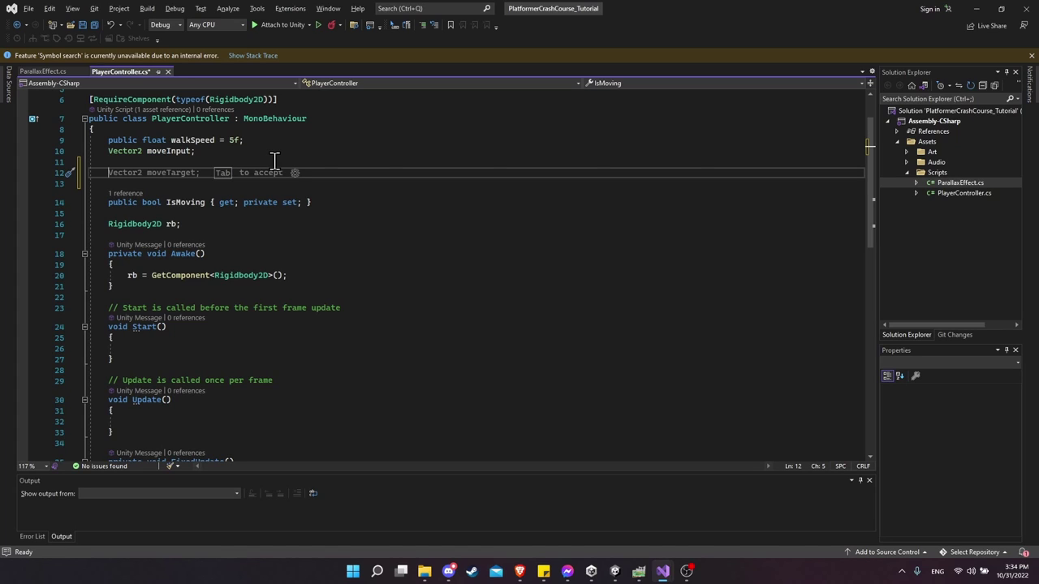
pyautogui.write('priva')
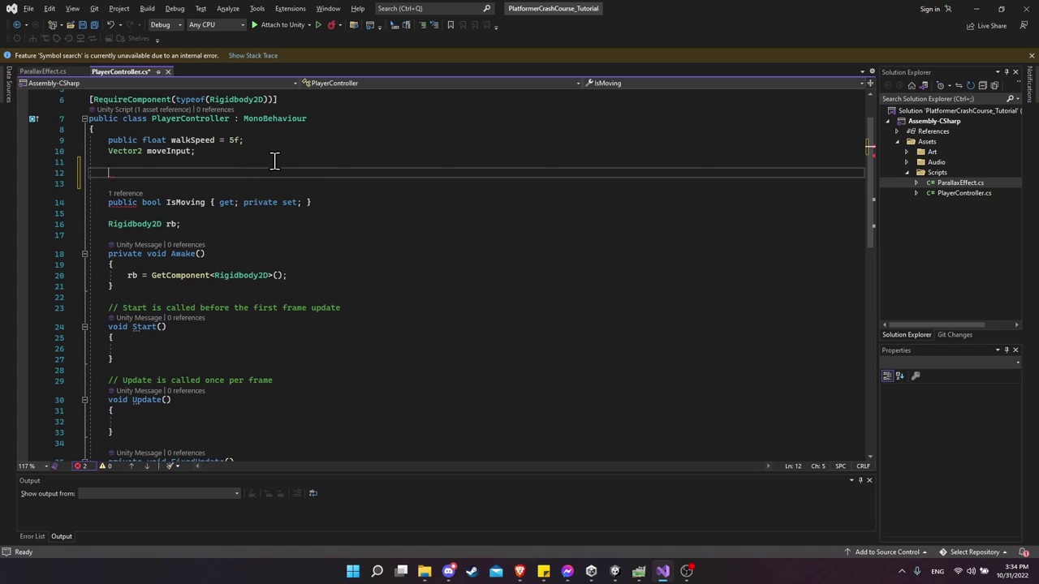
pyautogui.write('te bool')
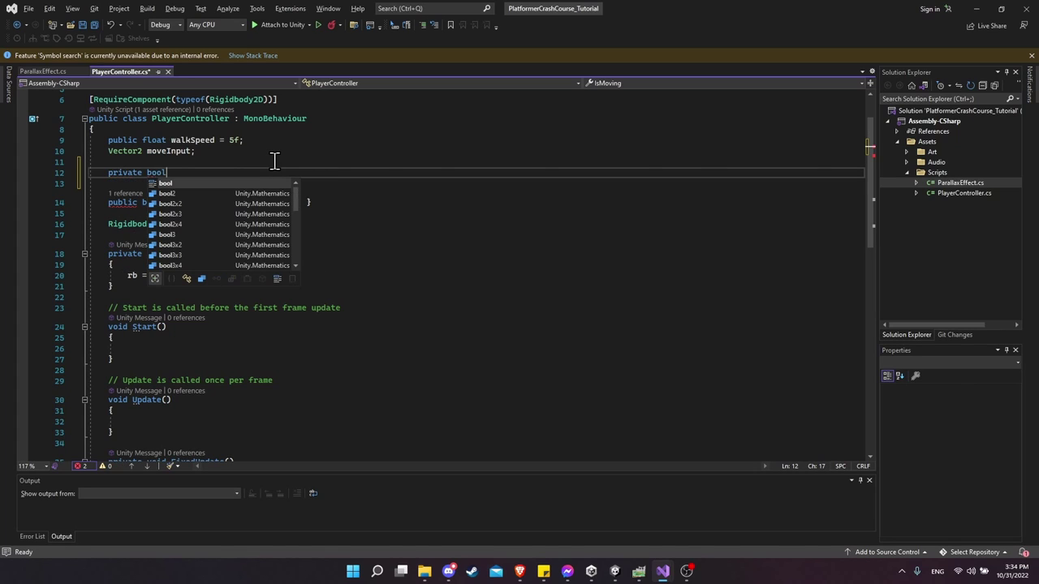
pyautogui.write(' _isMov')
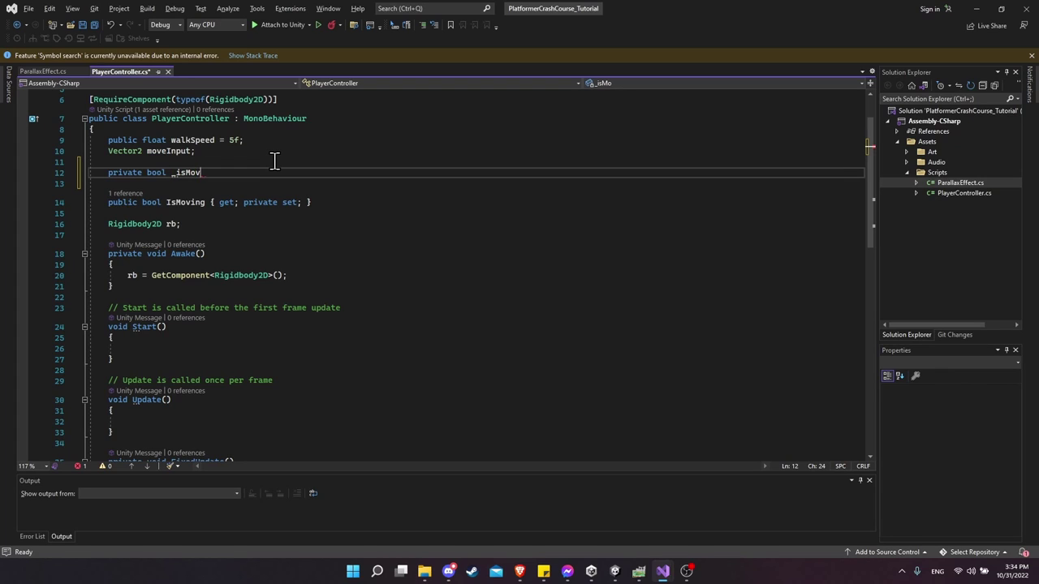
pyautogui.write('ing = false;')
pyautogui.hotkey('ctrl', 's')
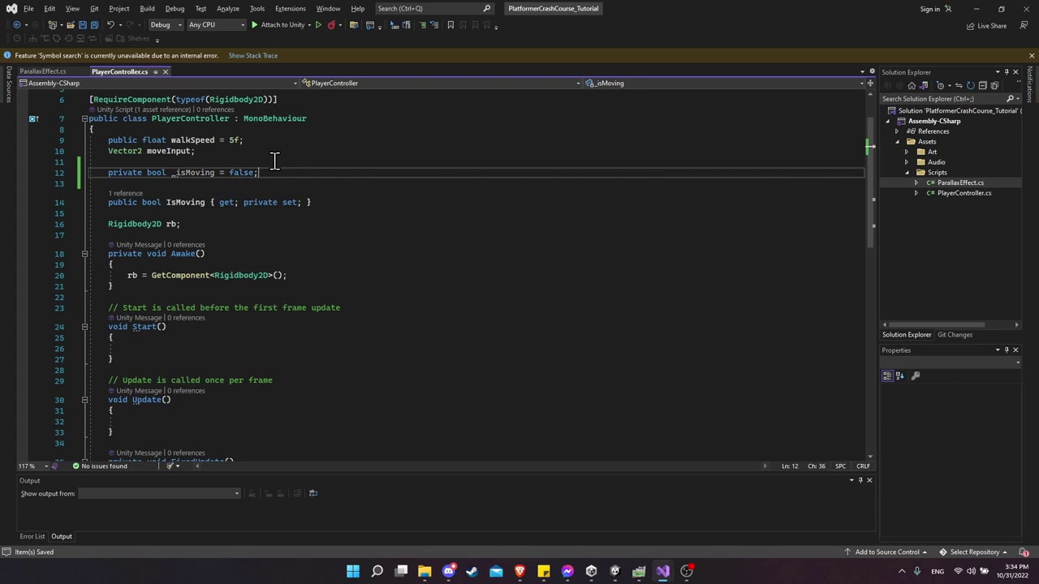
# Give the IsMoving getter a body returning _isMoving and save.
pyautogui.click(188, 164)
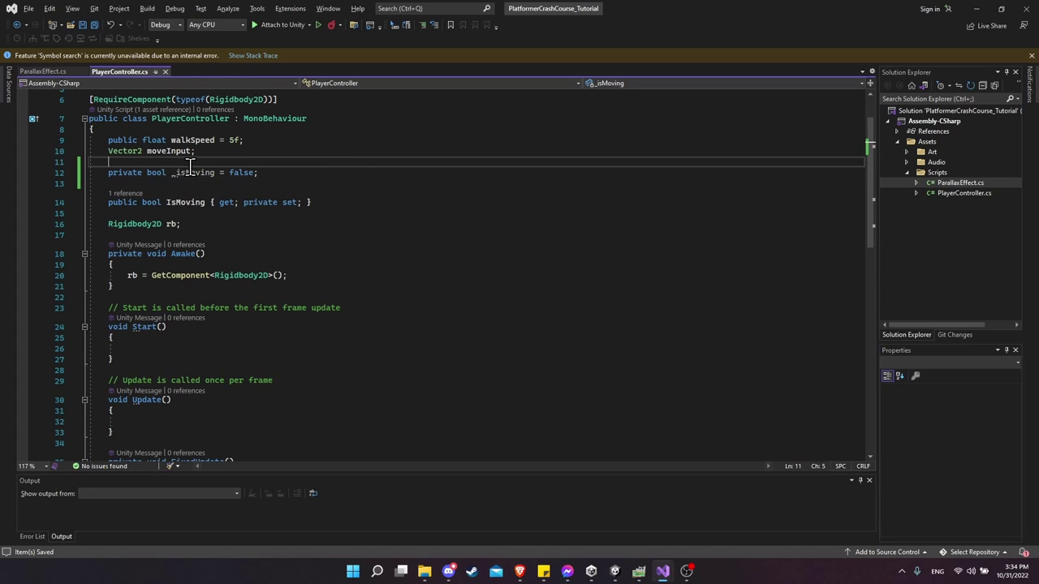
pyautogui.click(235, 203)
pyautogui.write('{')
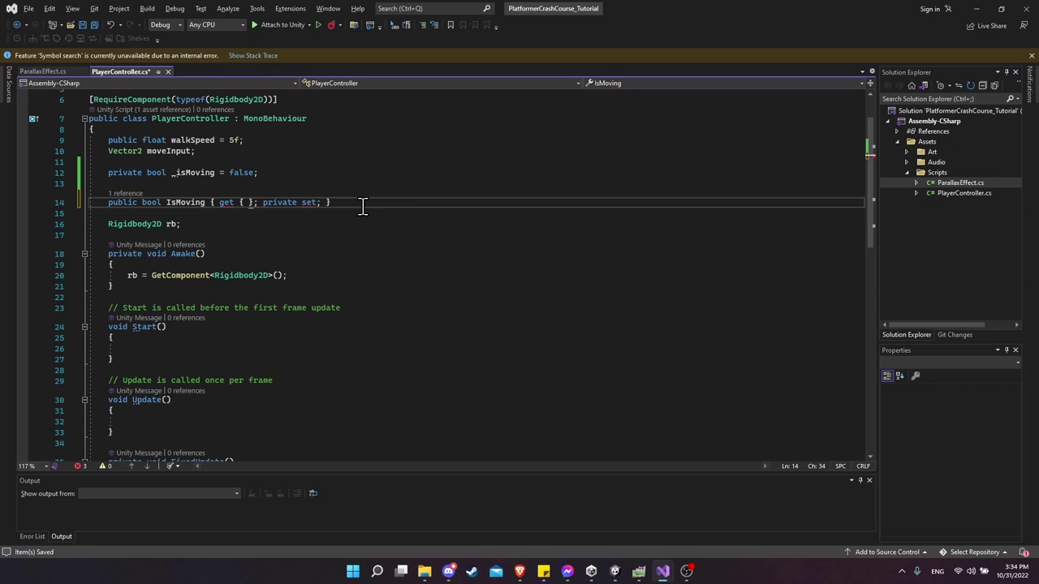
pyautogui.press('Return')
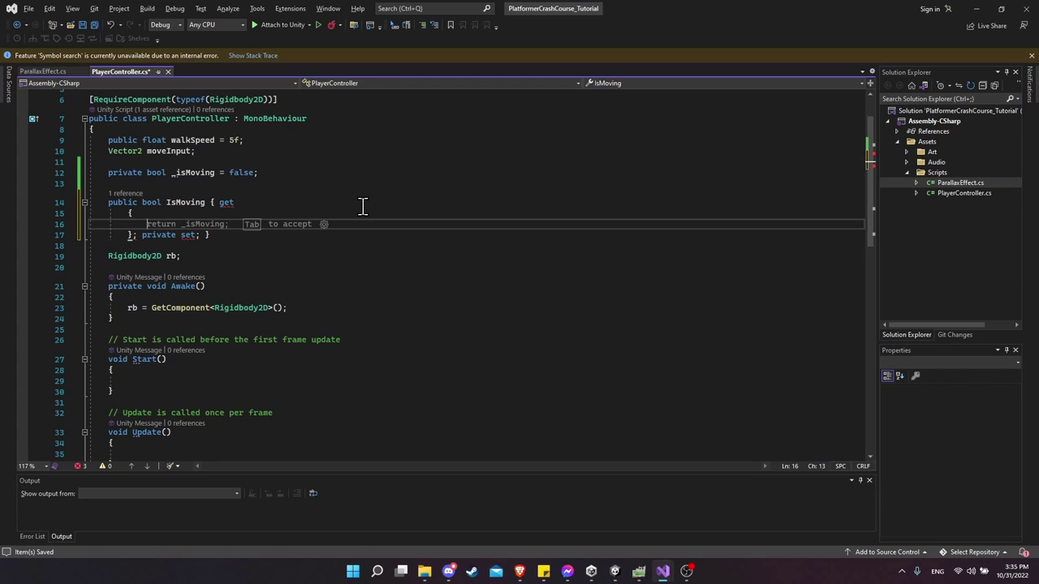
pyautogui.press('Tab')
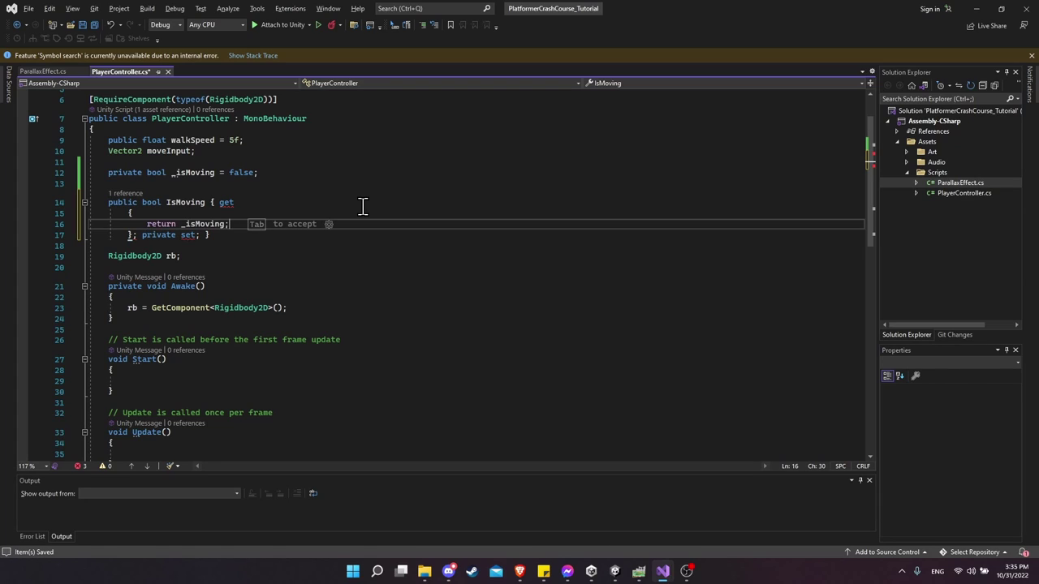
pyautogui.hotkey('ctrl', 's')
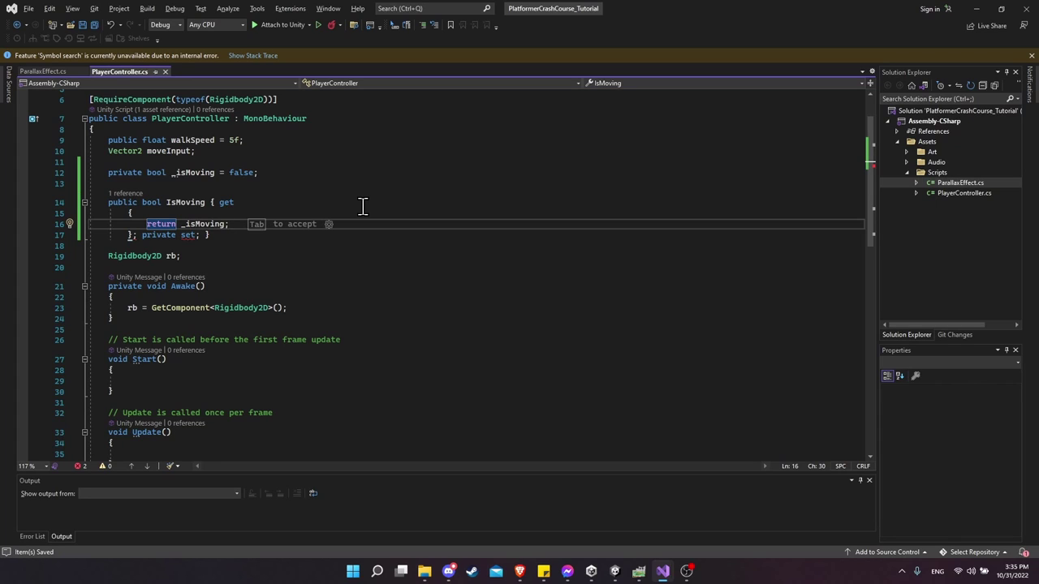
# Expand the private setter into its own body assigning _isMoving = value.
pyautogui.click(195, 172)
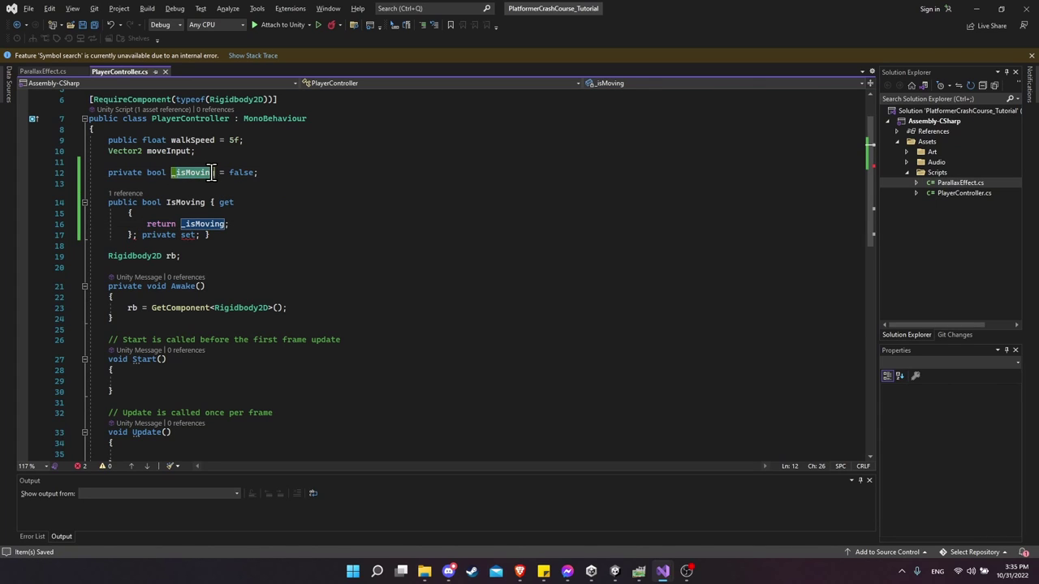
pyautogui.hotkey('ctrl', 'shift', 'Down')
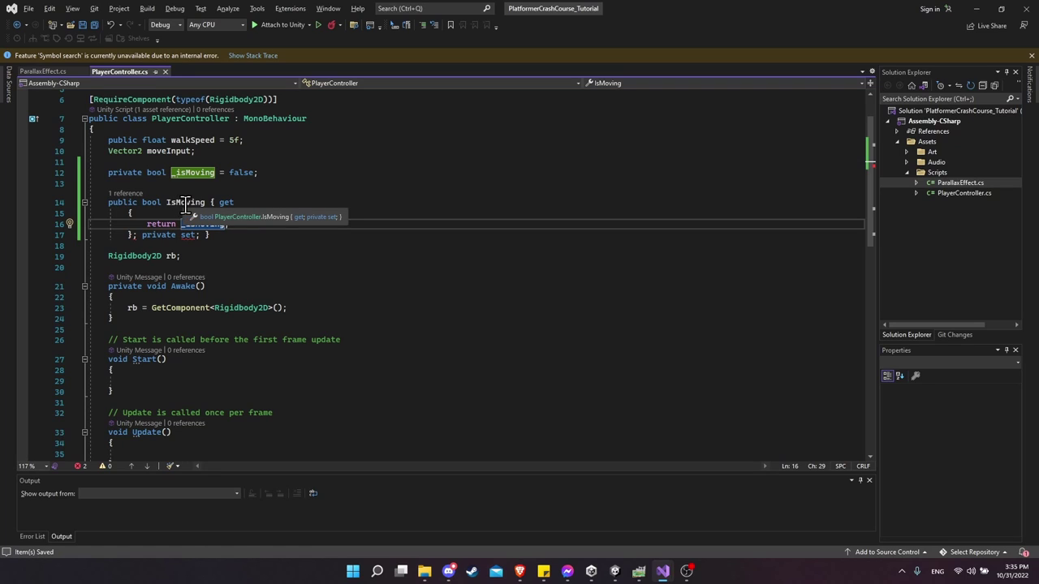
pyautogui.click(181, 224)
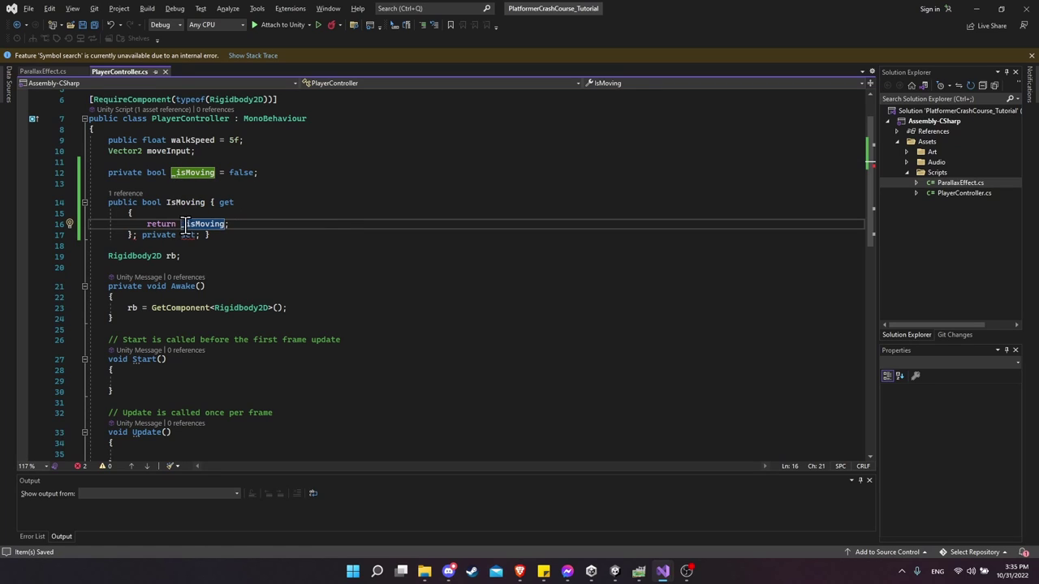
pyautogui.press('Down')
pyautogui.hotkey('ctrl', 'Left')
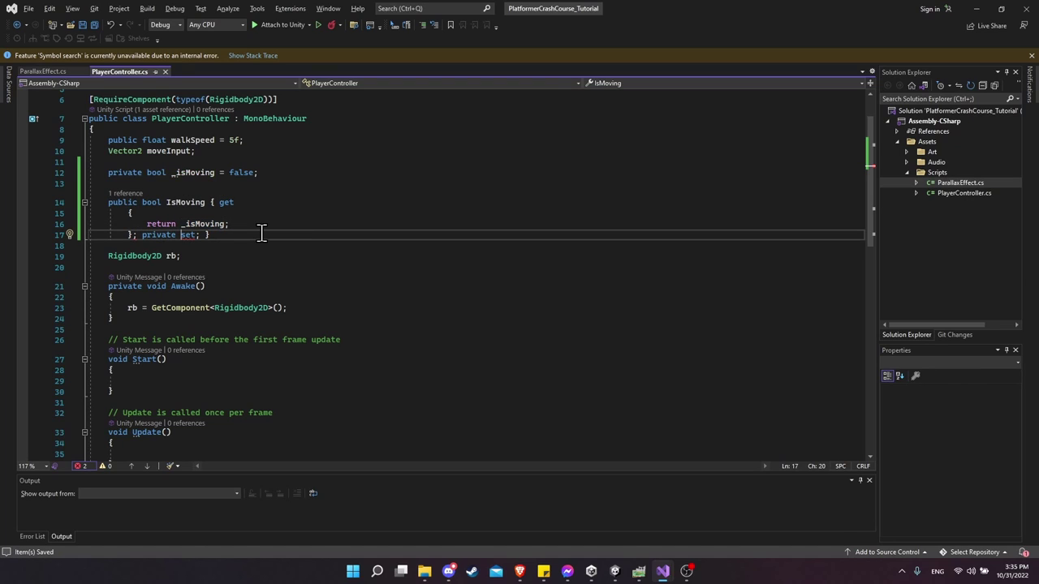
pyautogui.press('Right')
pyautogui.press('Right')
pyautogui.press('Right')
pyautogui.press('Right')
pyautogui.press('Delete')
pyautogui.press('Delete')
pyautogui.press('Return')
pyautogui.write('{')
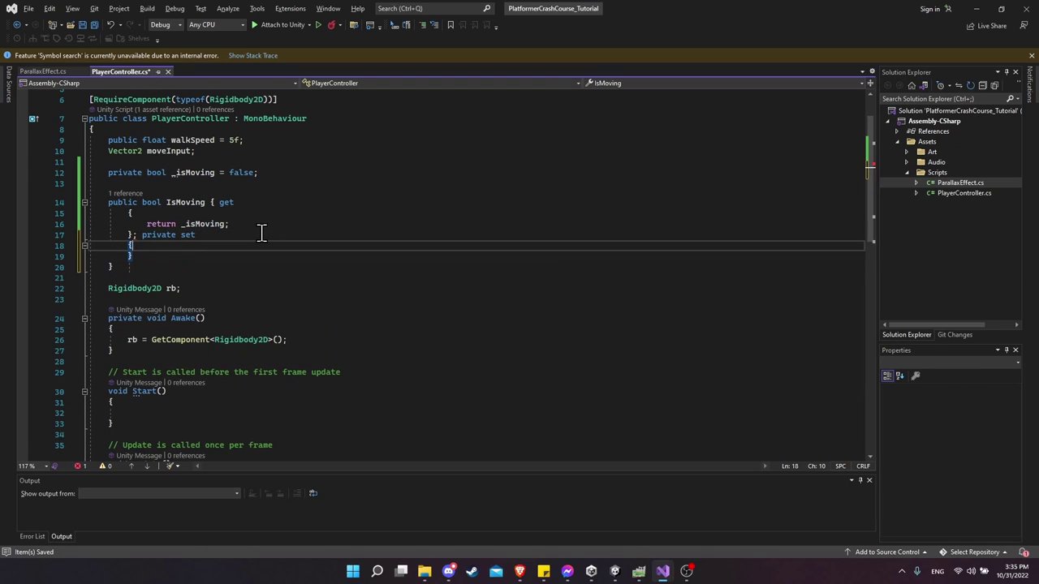
pyautogui.press('Return')
pyautogui.press('Tab')
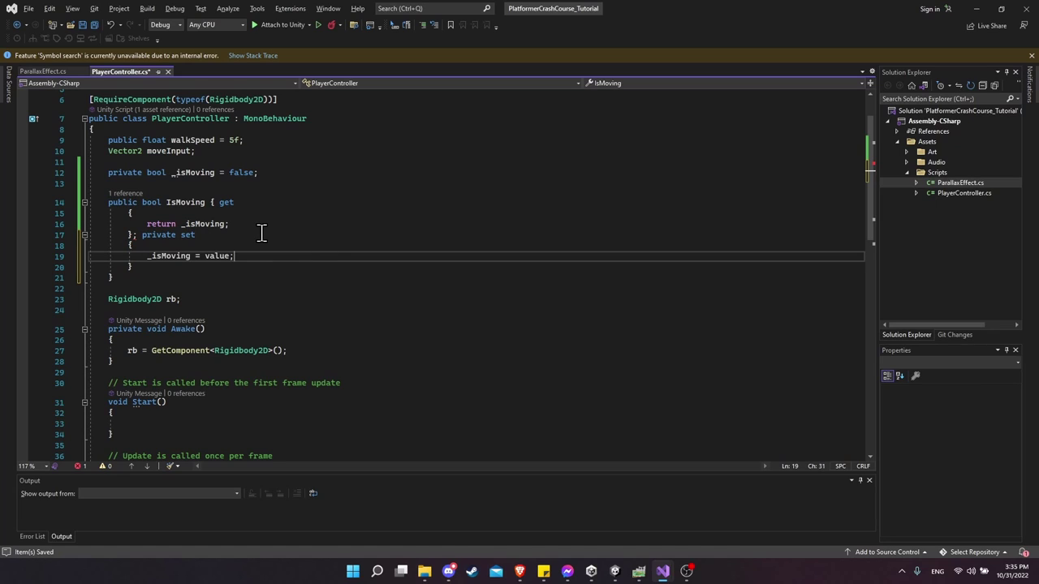
pyautogui.press('Return')
pyautogui.press('Up')
pyautogui.press('Up')
pyautogui.press('Up')
pyautogui.press('BackSpace')
pyautogui.press('BackSpace')
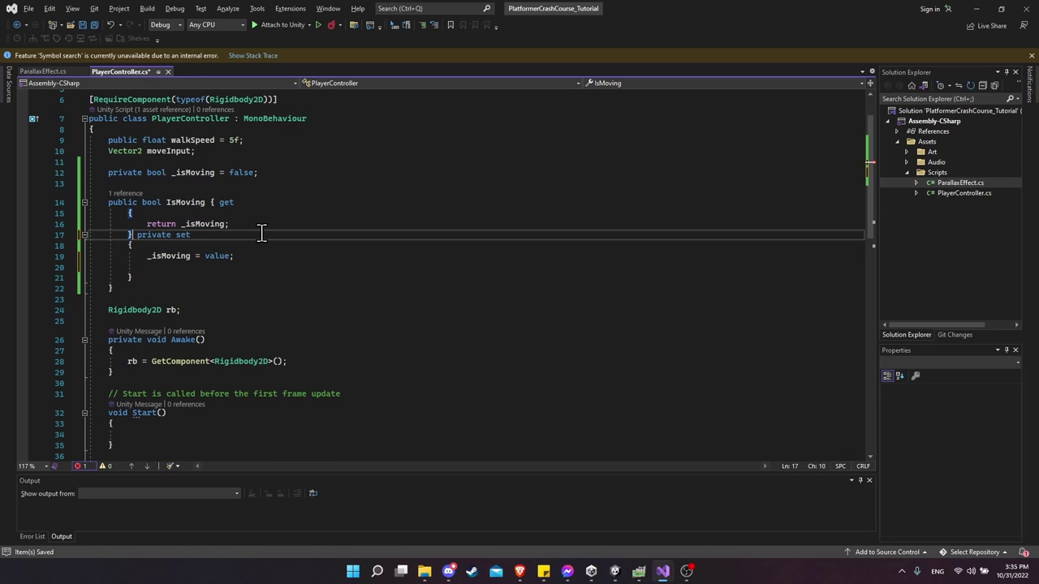
pyautogui.press('Return')
pyautogui.press('Down')
pyautogui.press('Down')
pyautogui.press('Down')
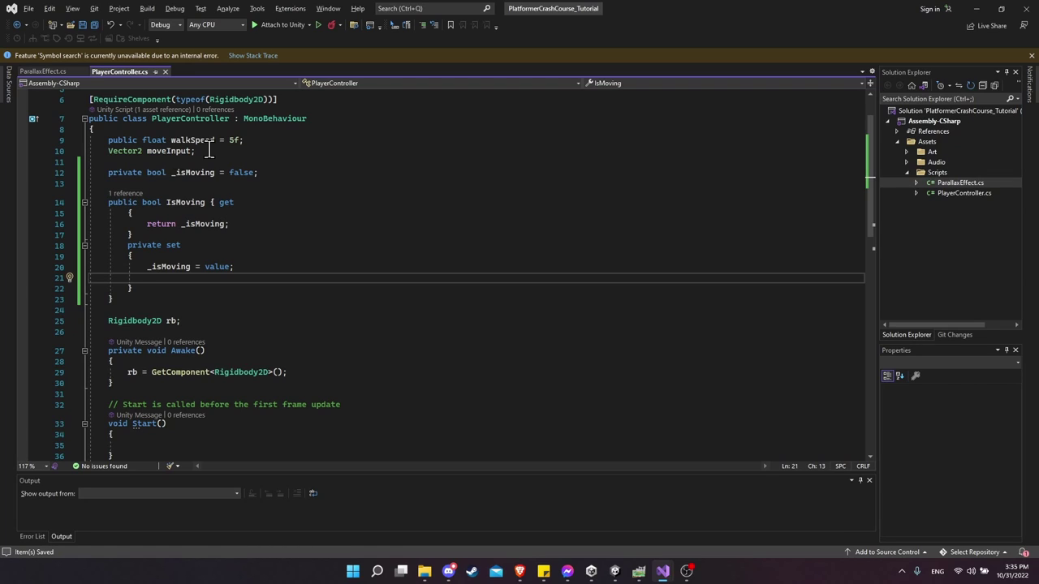
# Declare an Animator animator field and assign it GetComponent<Animator>() in Awake.
pyautogui.click(187, 321)
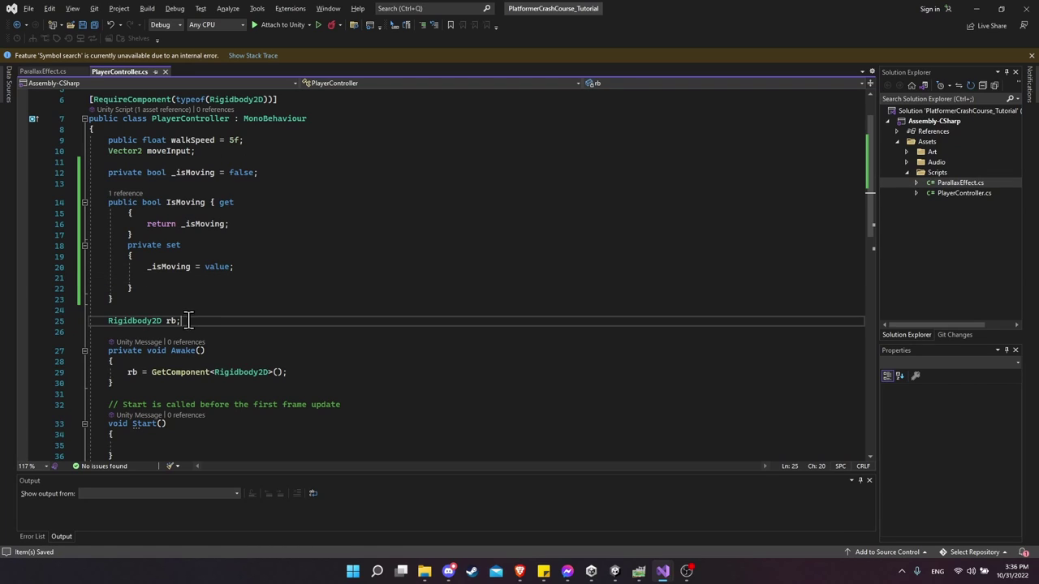
pyautogui.press('Return')
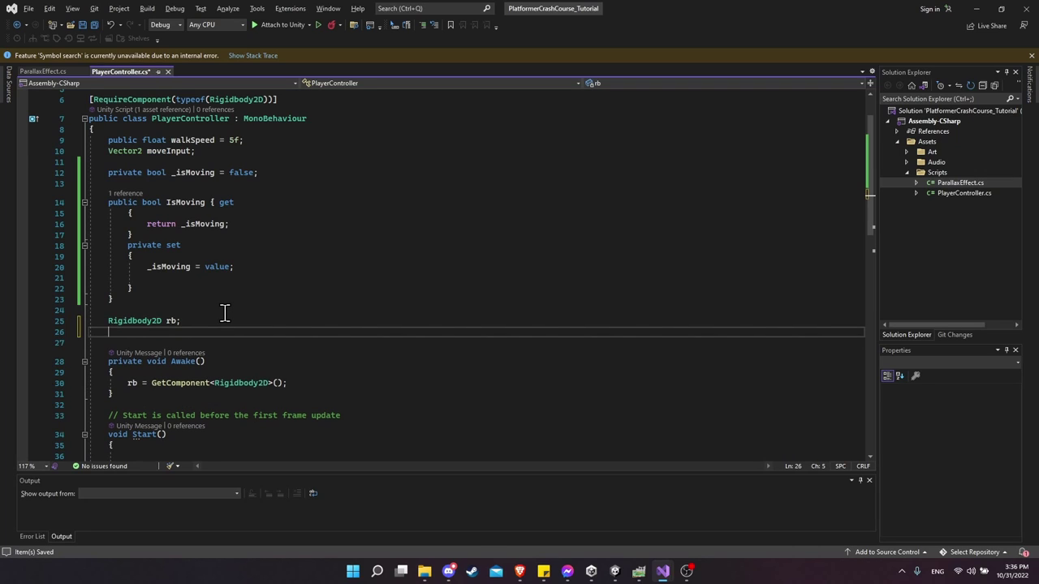
pyautogui.write('Anim')
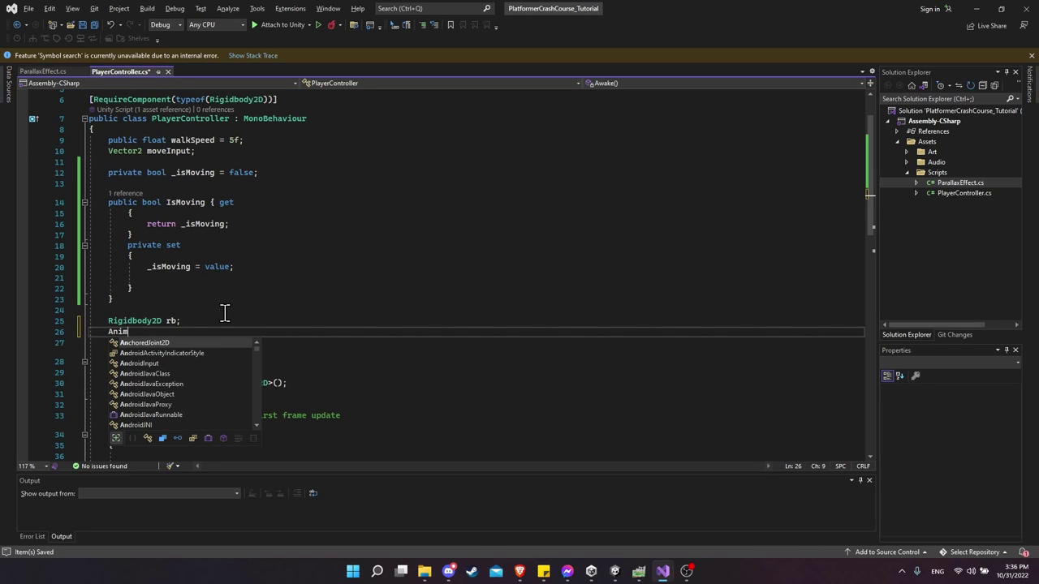
pyautogui.write('ator animator;')
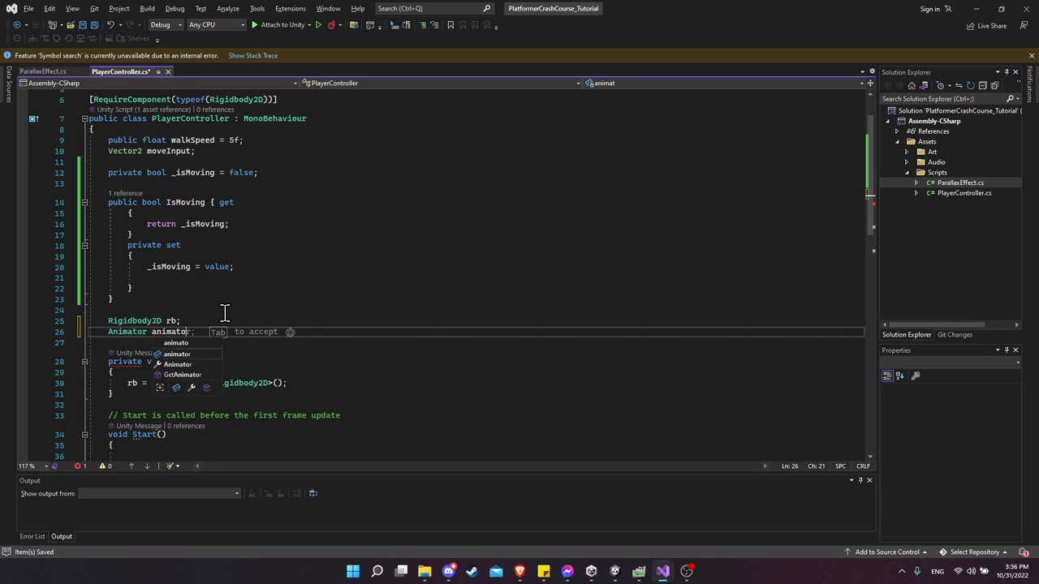
pyautogui.click(309, 380)
pyautogui.press('Return')
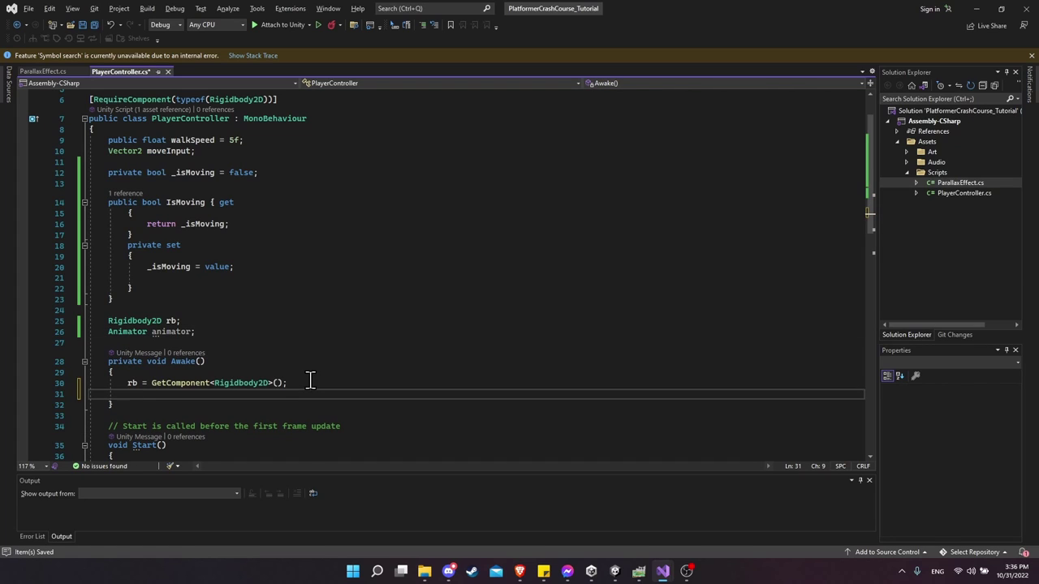
pyautogui.write('animator =')
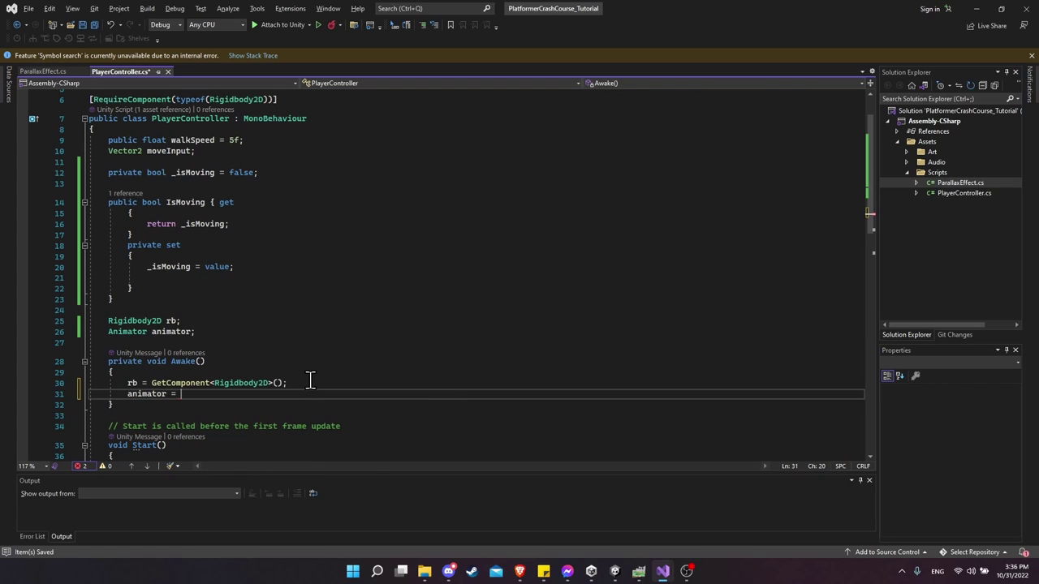
pyautogui.write('GetComponent<')
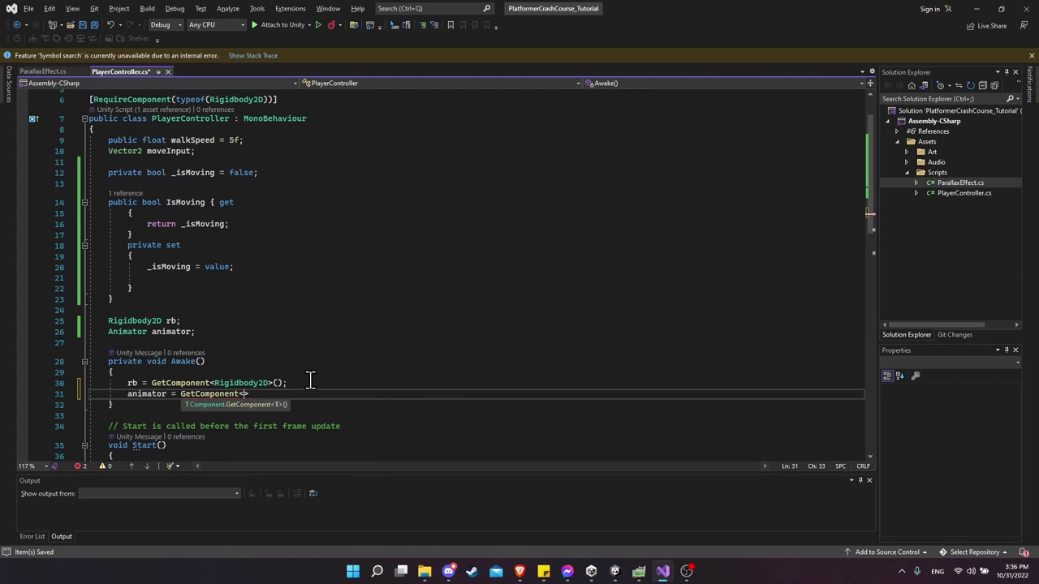
pyautogui.write('Animator>();')
pyautogui.click(174, 332)
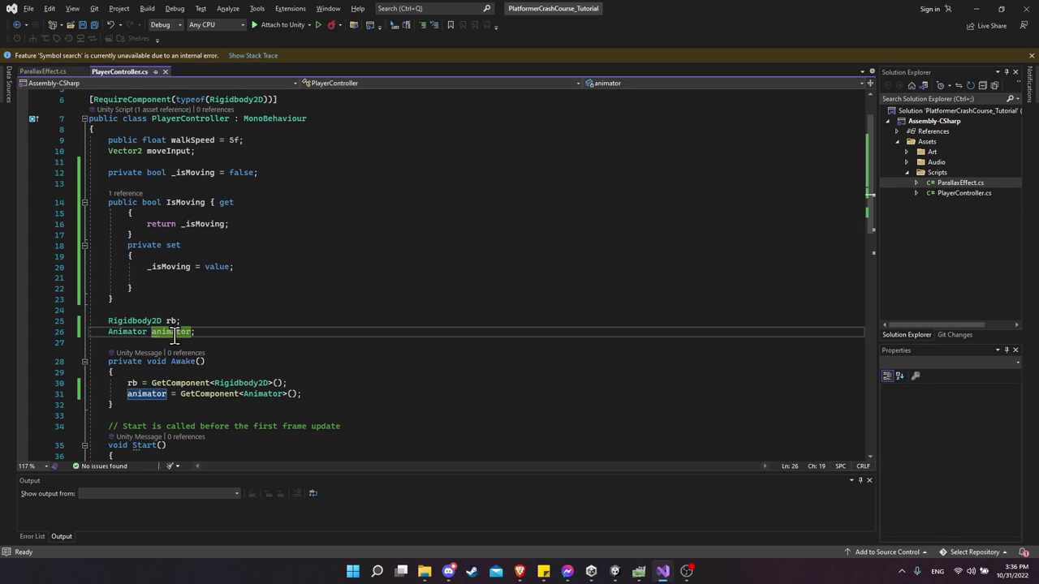
# Add animator.SetBool("isMoving", value); to the IsMoving setter and save.
pyautogui.click(161, 279)
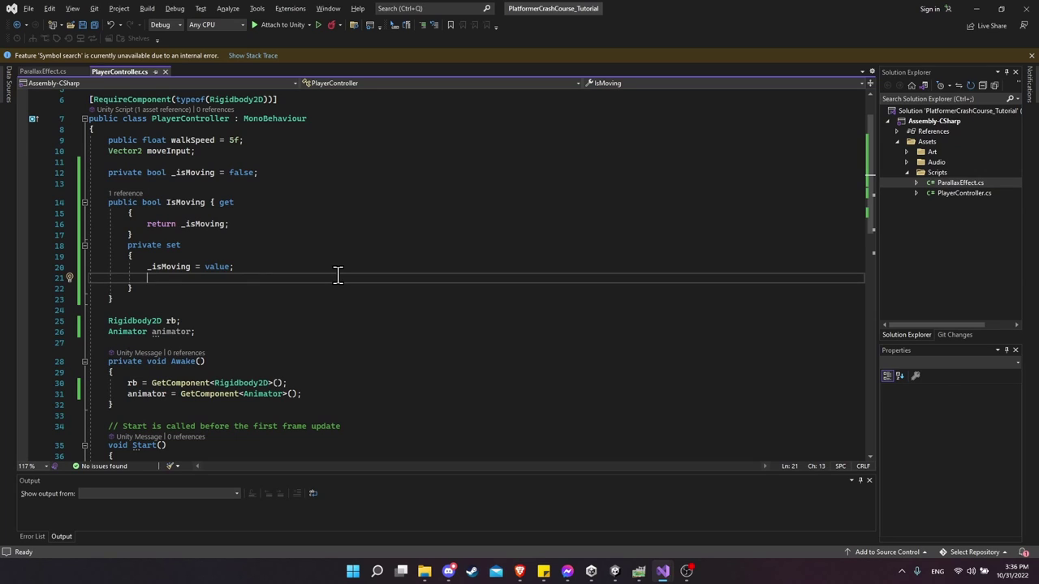
pyautogui.write('animato')
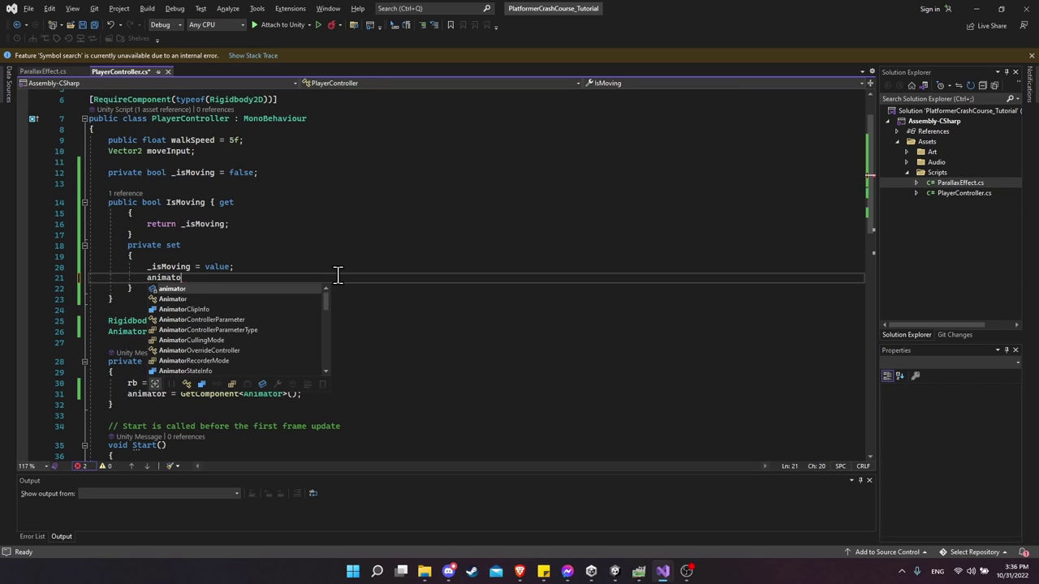
pyautogui.write('r.SetBool("')
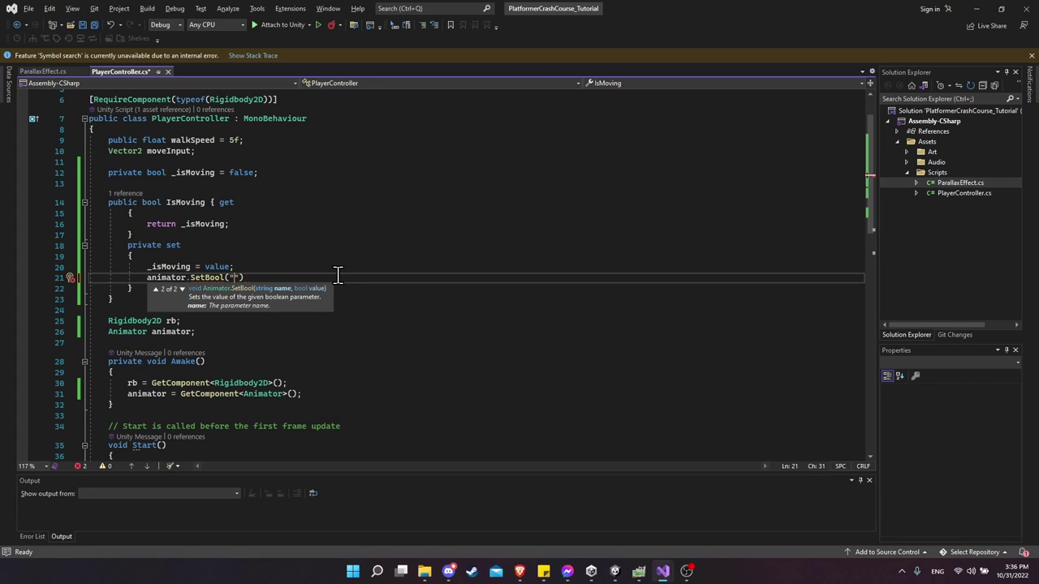
pyautogui.write('isMoving", ')
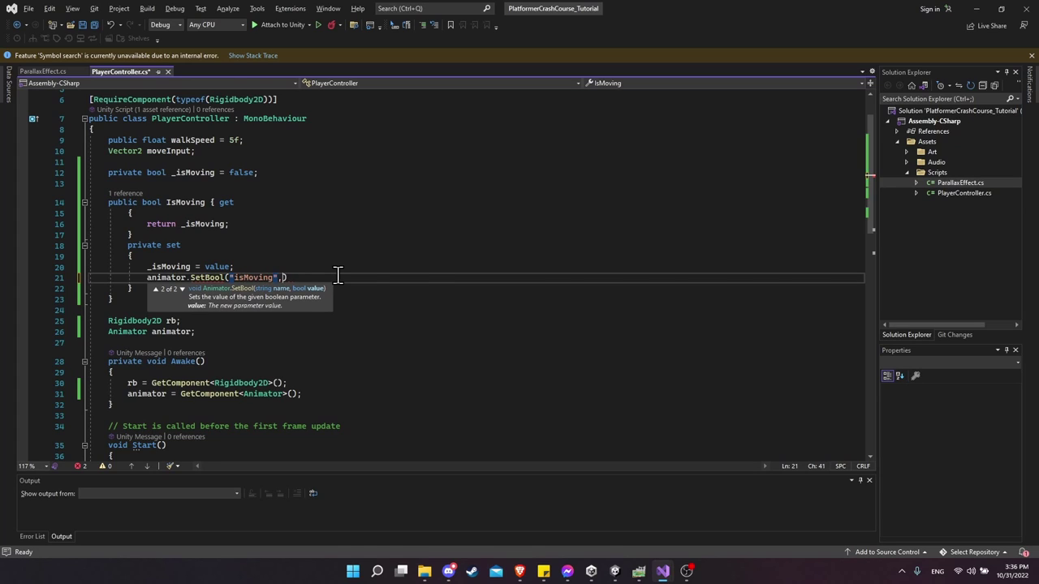
pyautogui.write('value')
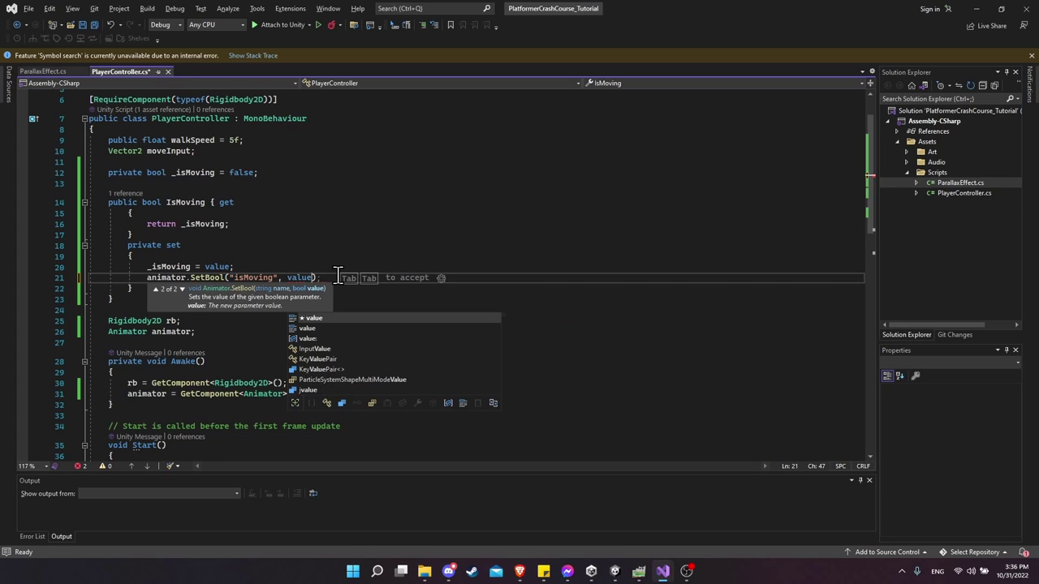
pyautogui.write(');')
pyautogui.hotkey('ctrl', 's')
pyautogui.doubleClick(175, 268)
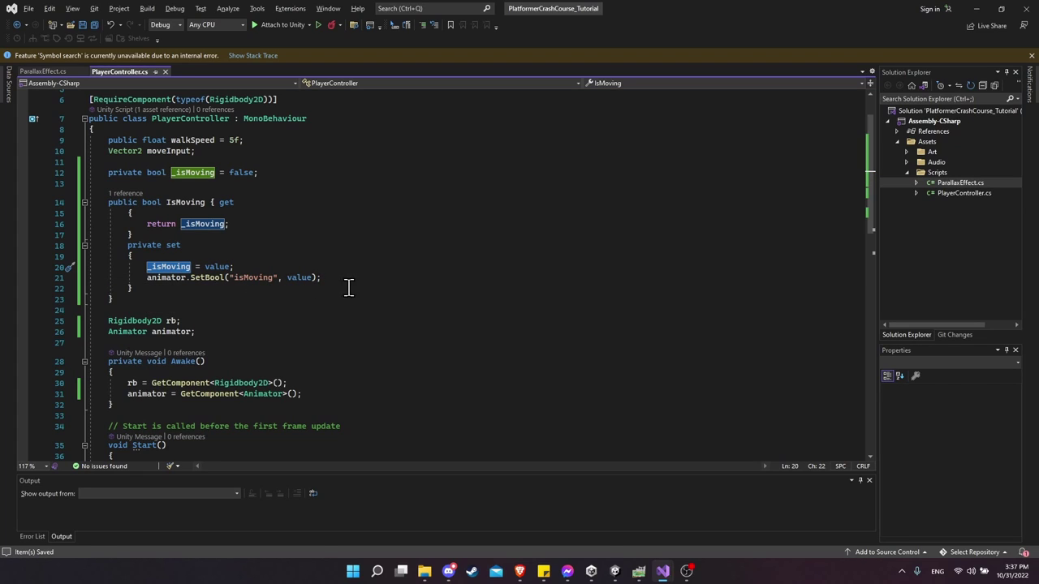
pyautogui.click(151, 203)
pyautogui.scroll(-3, 220, 307)
pyautogui.scroll(5, 220, 307)
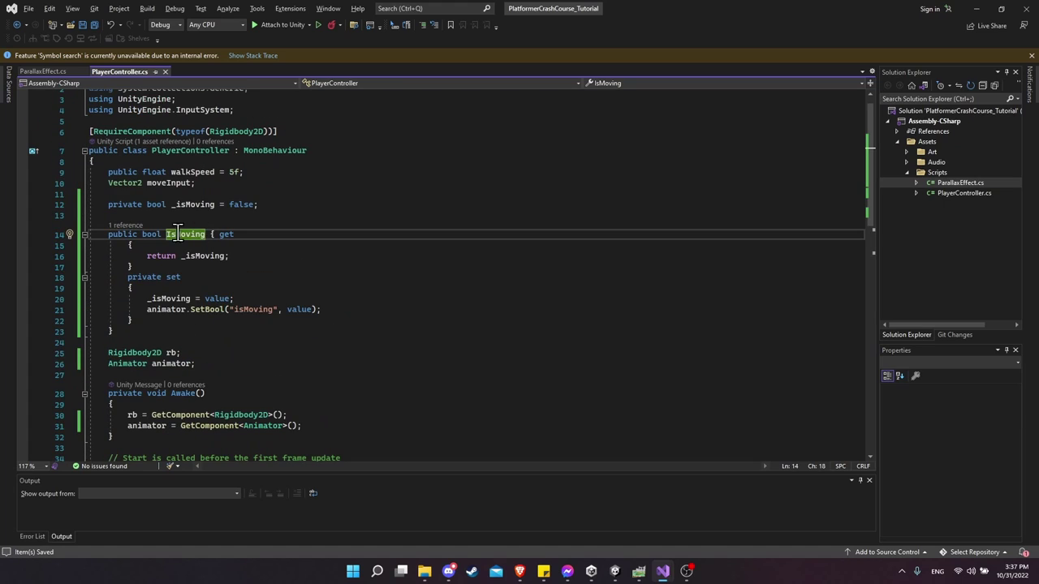
pyautogui.scroll(-10, 235, 294)
pyautogui.scroll(-2, 240, 298)
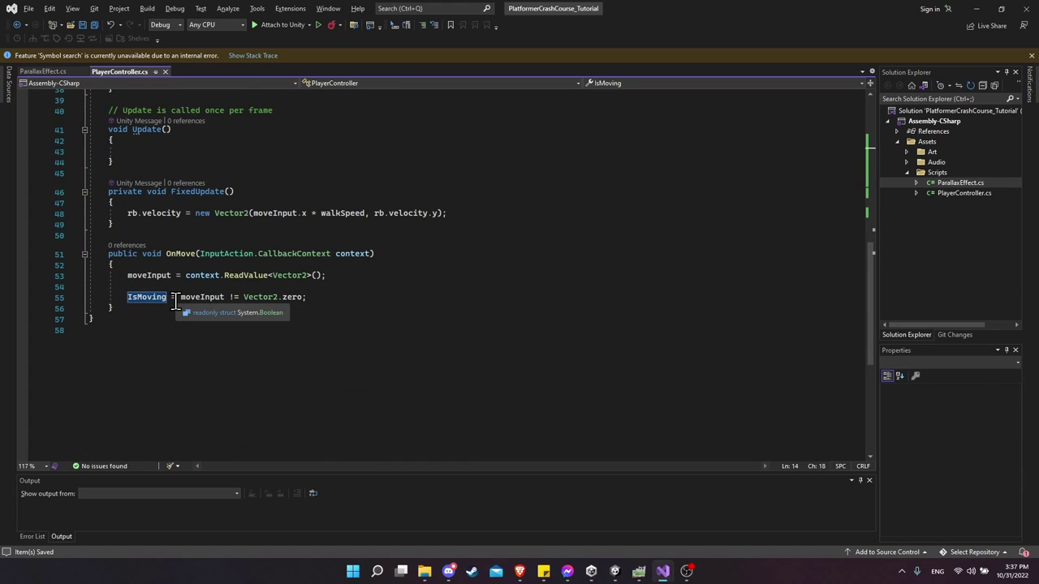
pyautogui.scroll(3, 154, 302)
pyautogui.scroll(9, 154, 302)
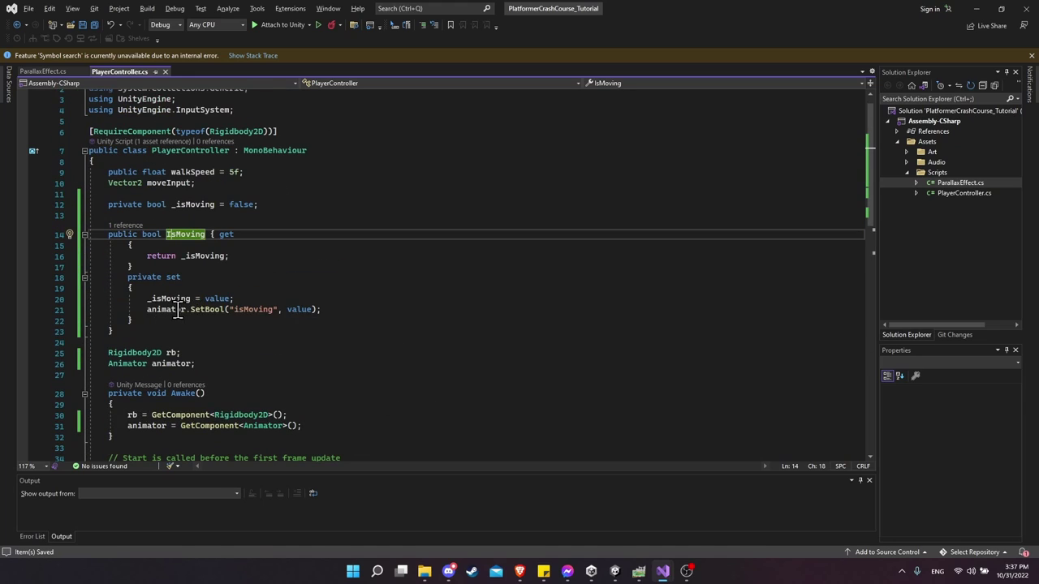
pyautogui.scroll(-13, 197, 310)
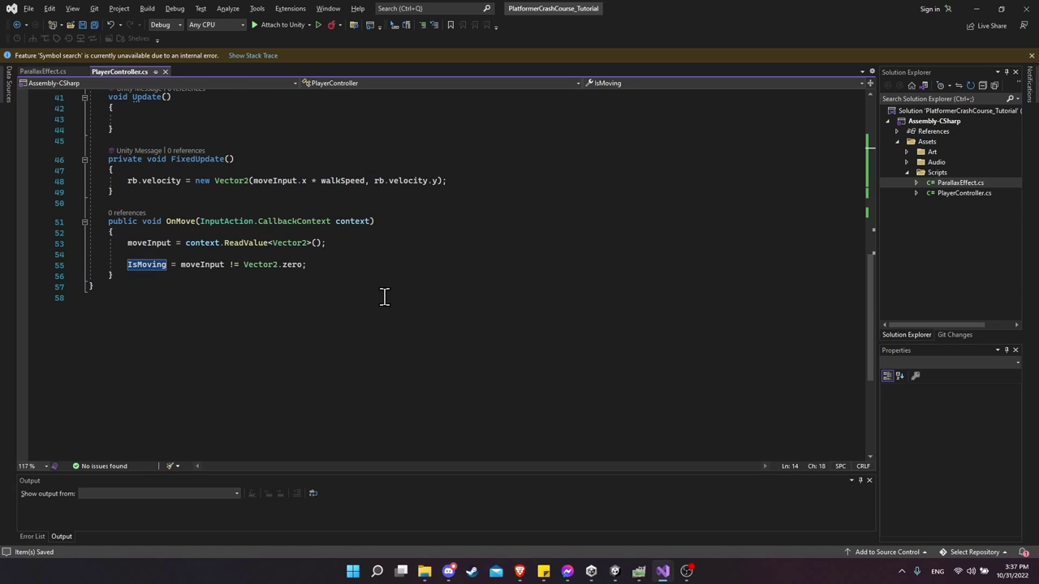
pyautogui.scroll(11, 346, 270)
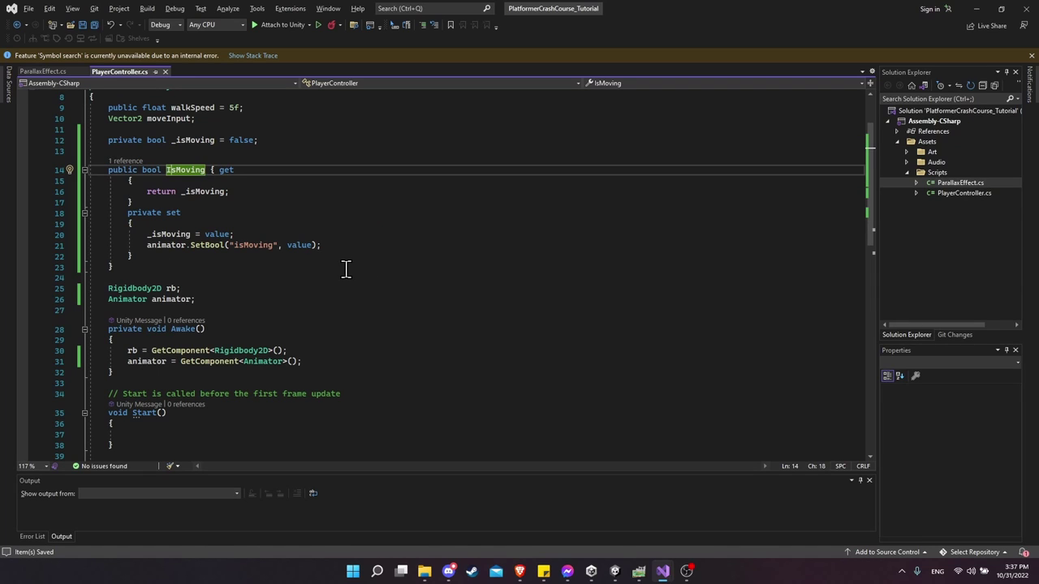
pyautogui.click(344, 271)
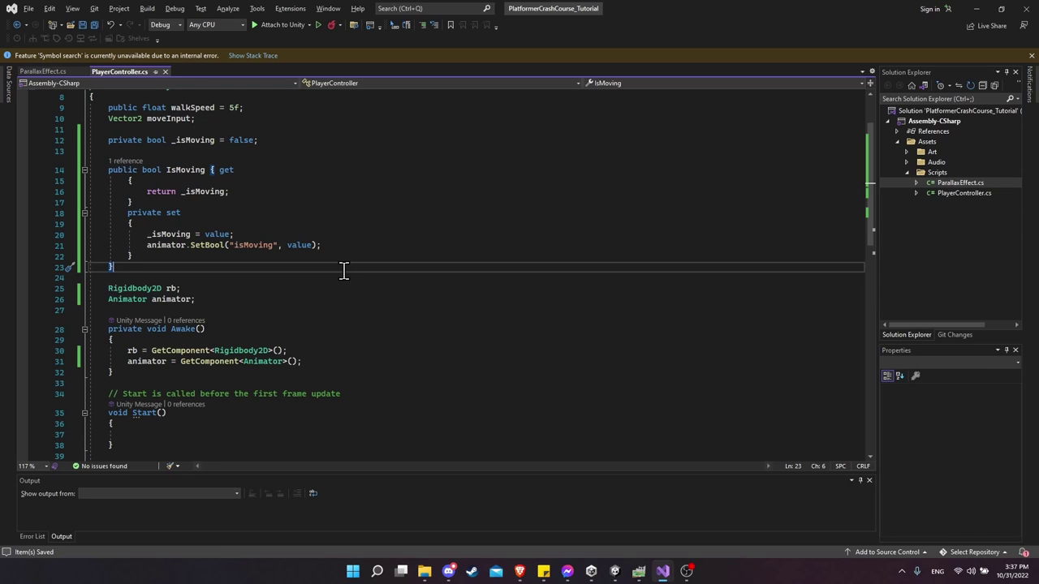
# Add private bool _isRunning = false; and an IsRunning property whose getter returns _isRunning.
pyautogui.press('Return')
pyautogui.press('Return')
pyautogui.write('private bool _')
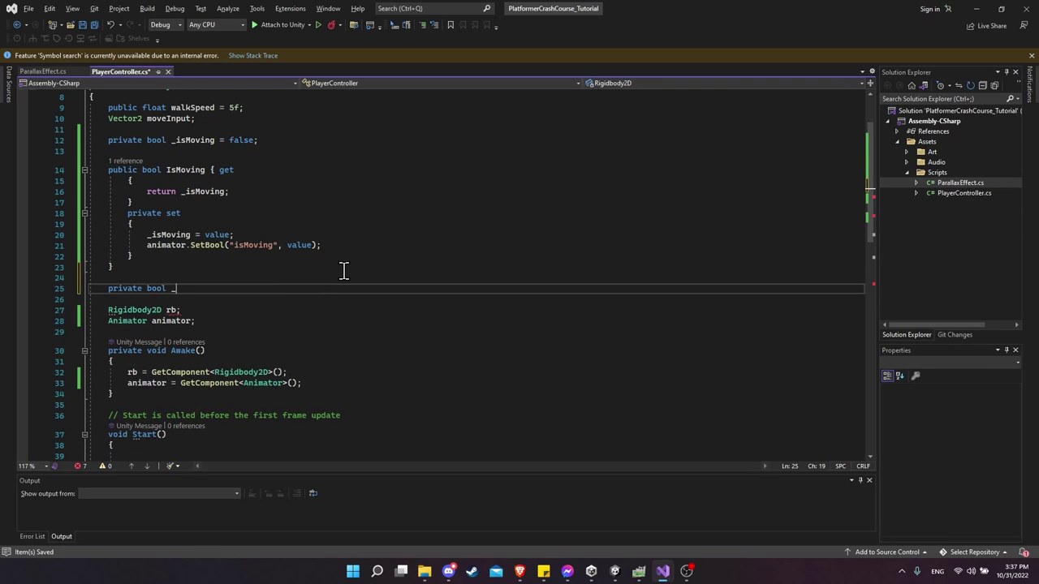
pyautogui.write('isRunning = false;')
pyautogui.press('Return')
pyautogui.press('Return')
pyautogui.write('public ')
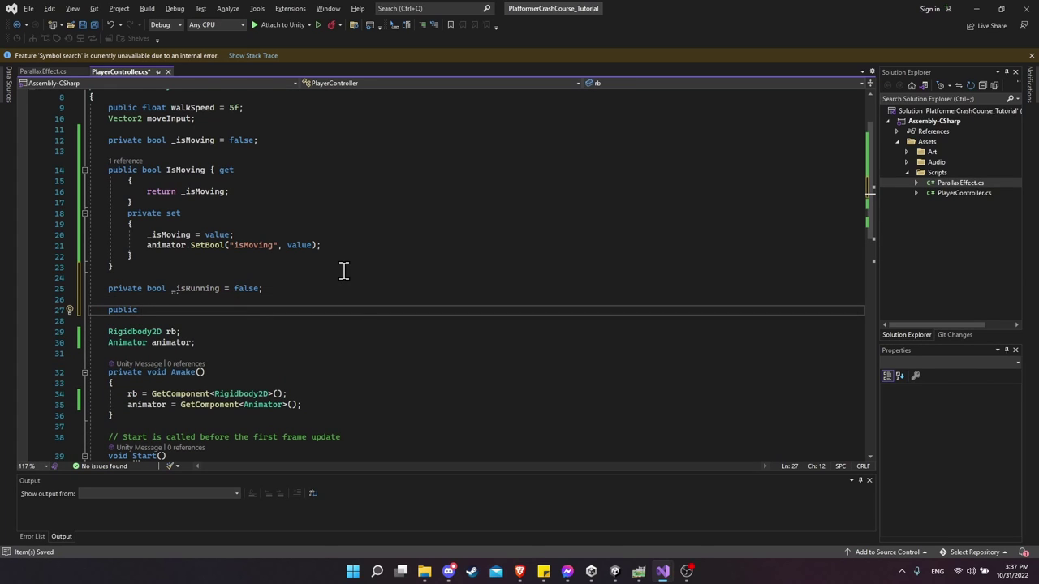
pyautogui.write('bool IsRunning')
pyautogui.press('Return')
pyautogui.write('{')
pyautogui.press('Return')
pyautogui.write('get {')
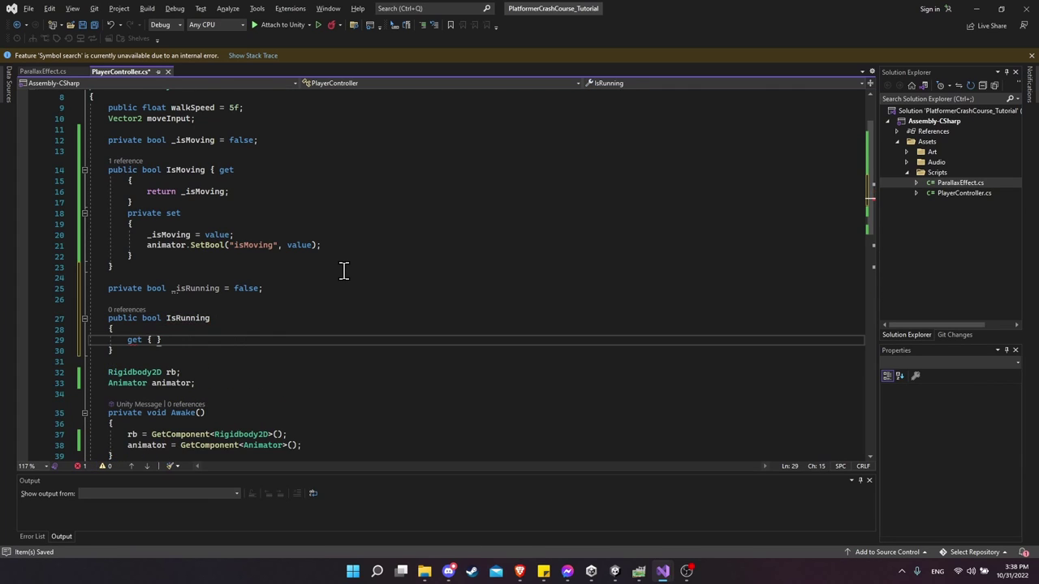
pyautogui.press('Return')
pyautogui.press('Tab')
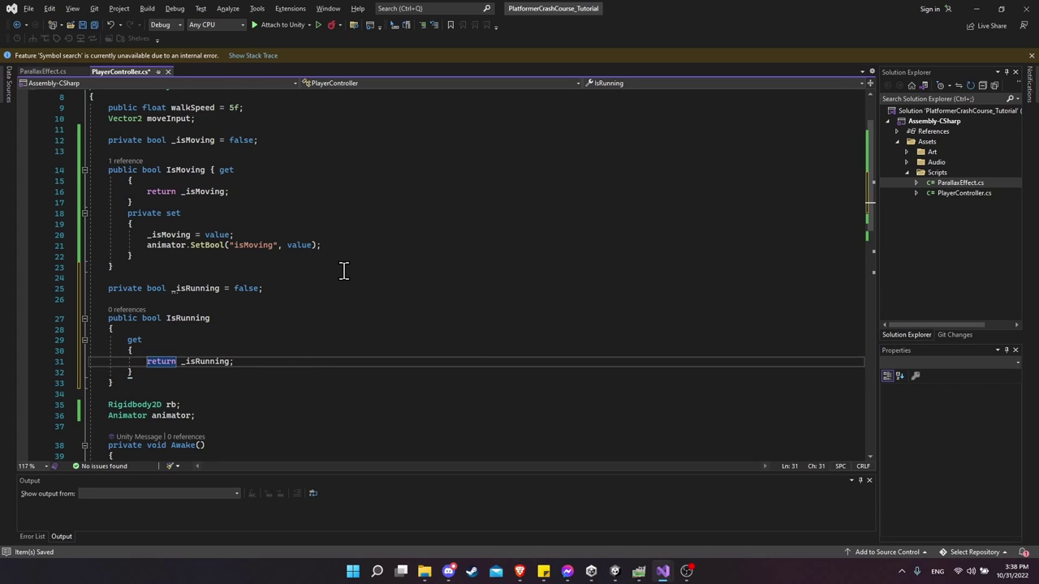
# Add an IsRunning setter assigning _isRunning and calling animator.SetBool("isRunning", value), then return to Unity.
pyautogui.press('Down')
pyautogui.press('Return')
pyautogui.write('set {')
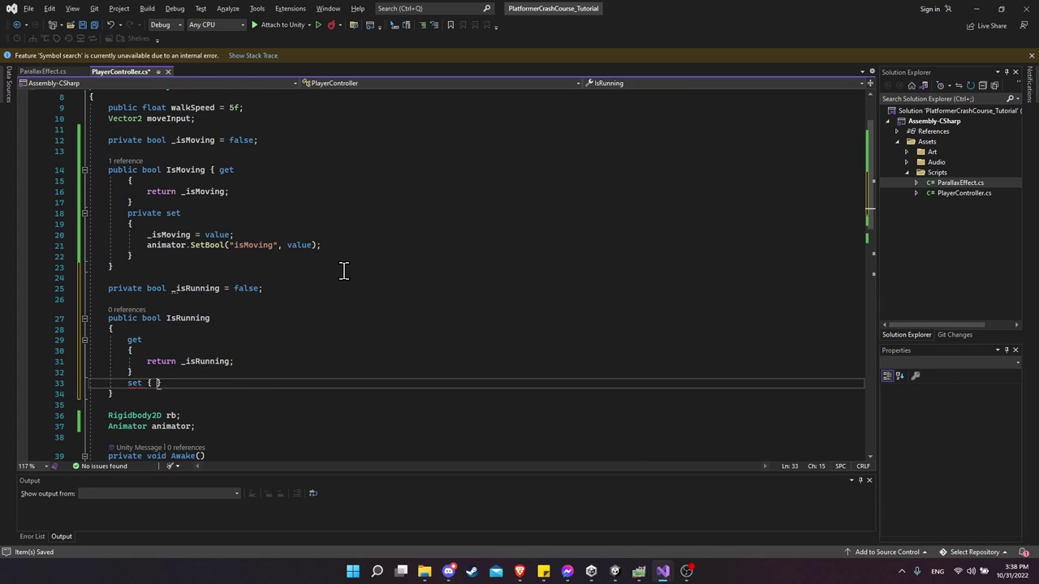
pyautogui.press('Return')
pyautogui.press('Tab')
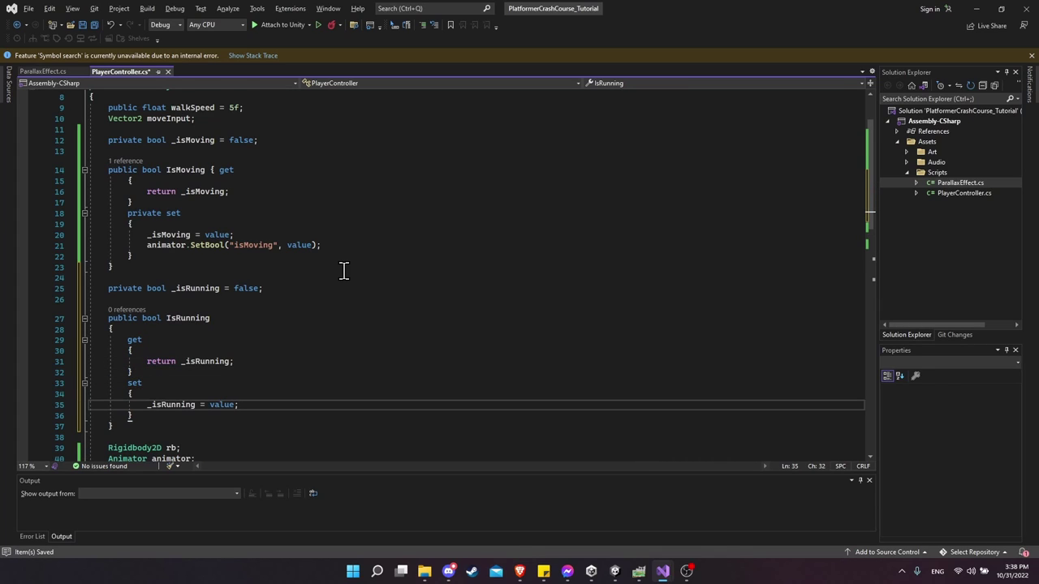
pyautogui.press('Return')
pyautogui.write('animator.')
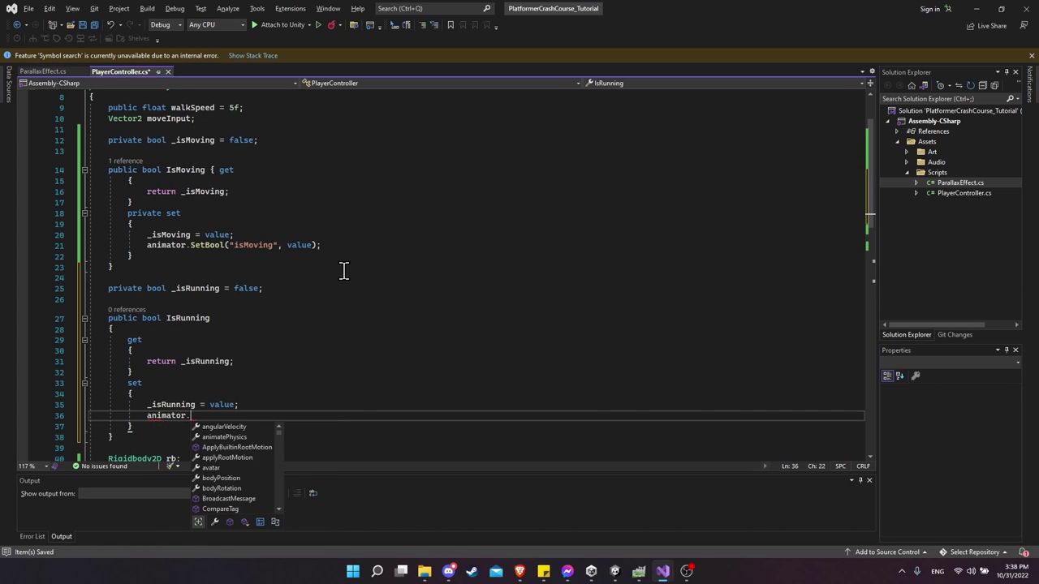
pyautogui.write('SetBool("')
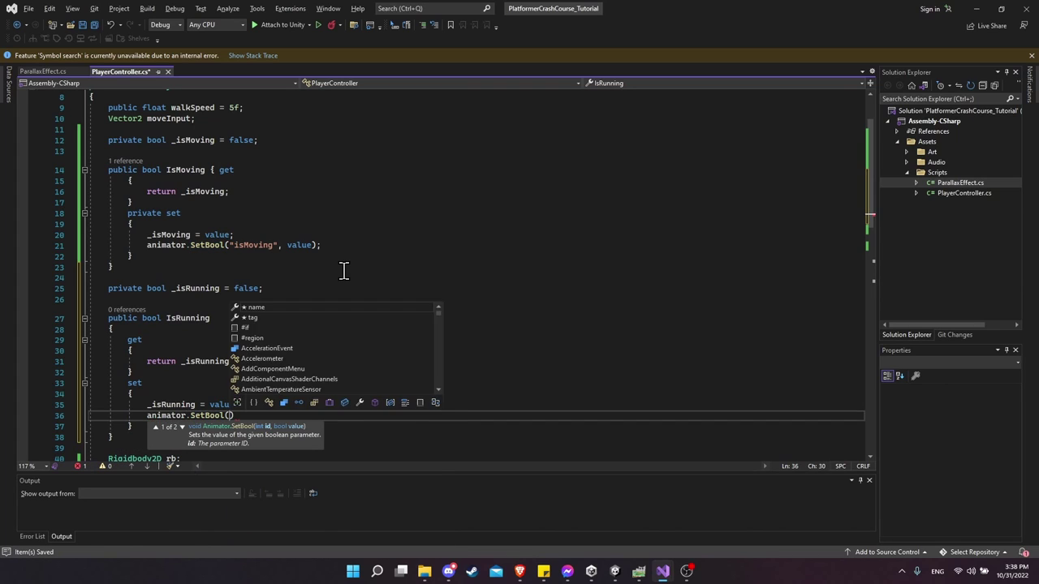
pyautogui.write('isRunning"')
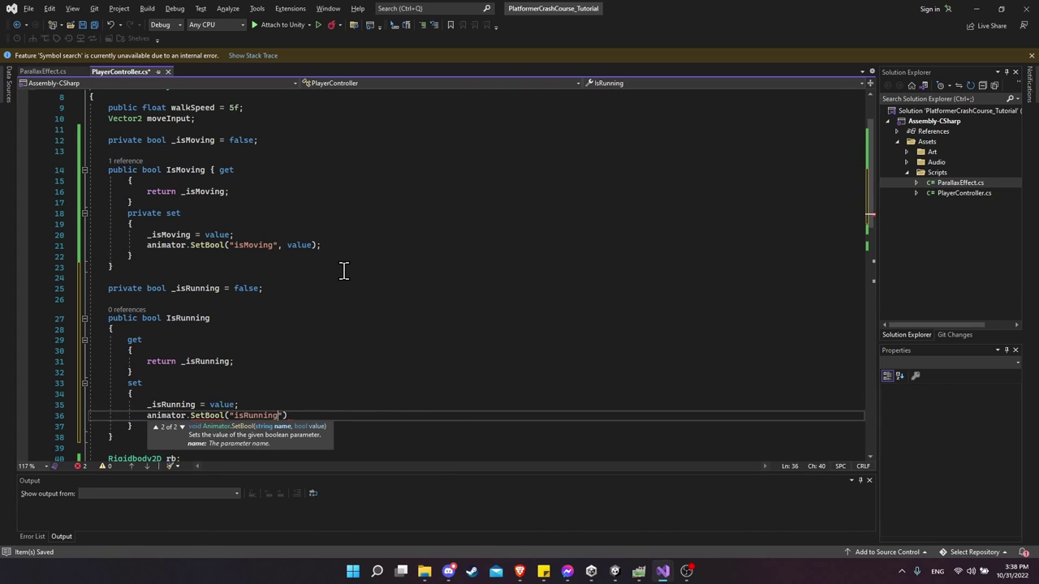
pyautogui.write(', value')
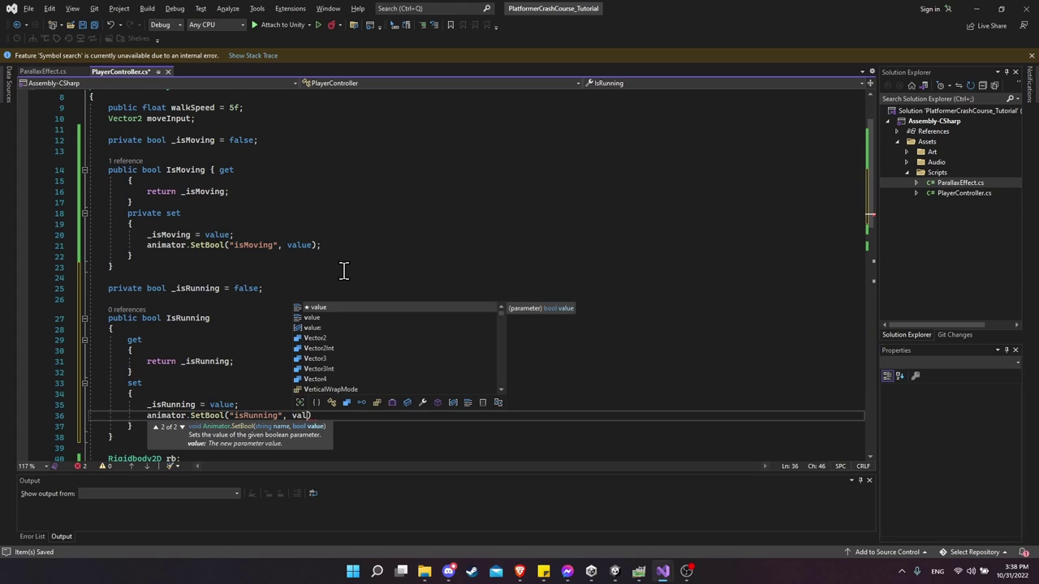
pyautogui.write(');')
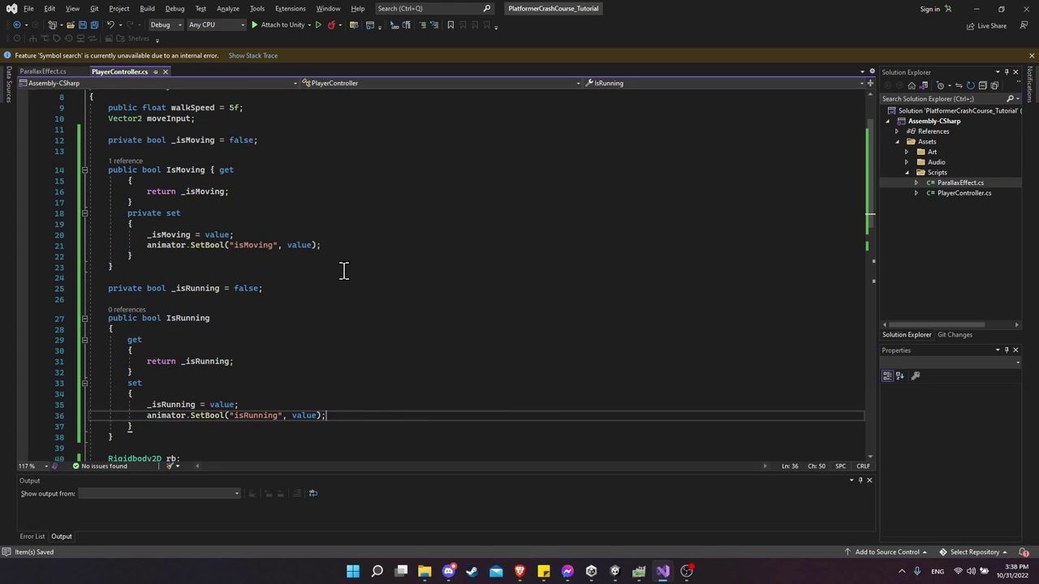
pyautogui.hotkey('alt', 'Tab')
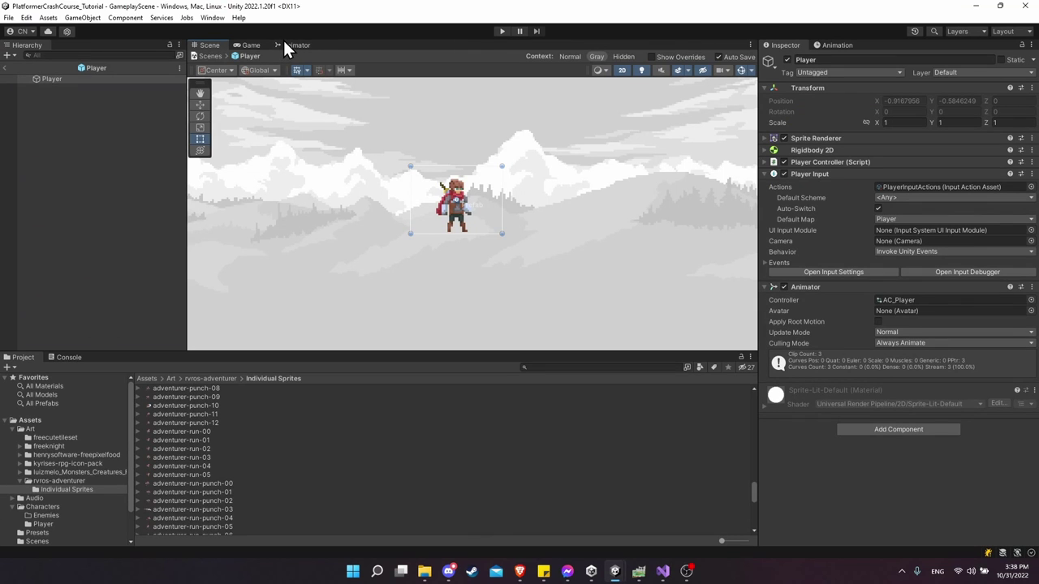
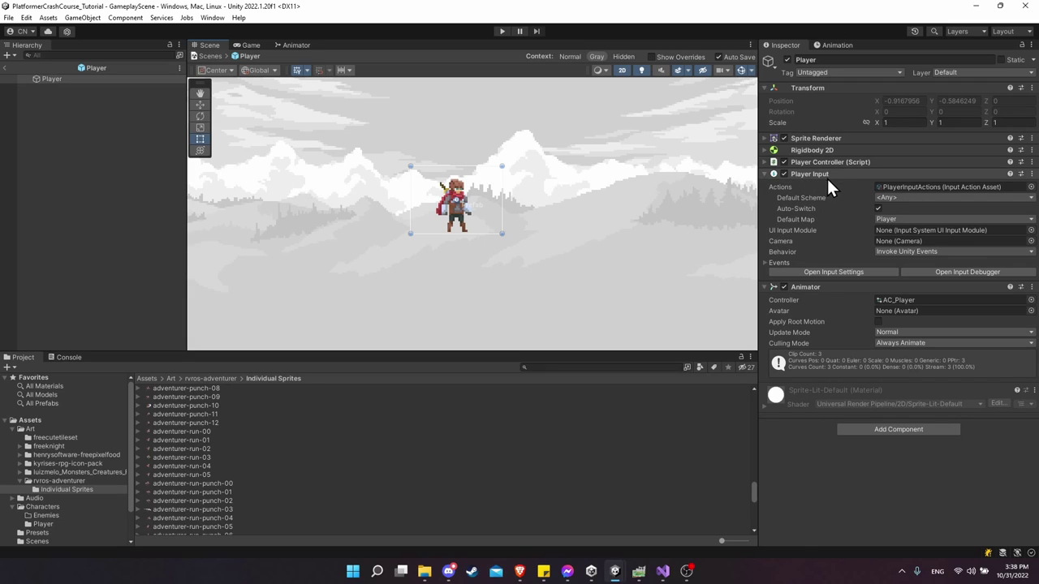
# Add a new action named Run to the Player action map in PlayerInputActions.
pyautogui.doubleClick(922, 187)
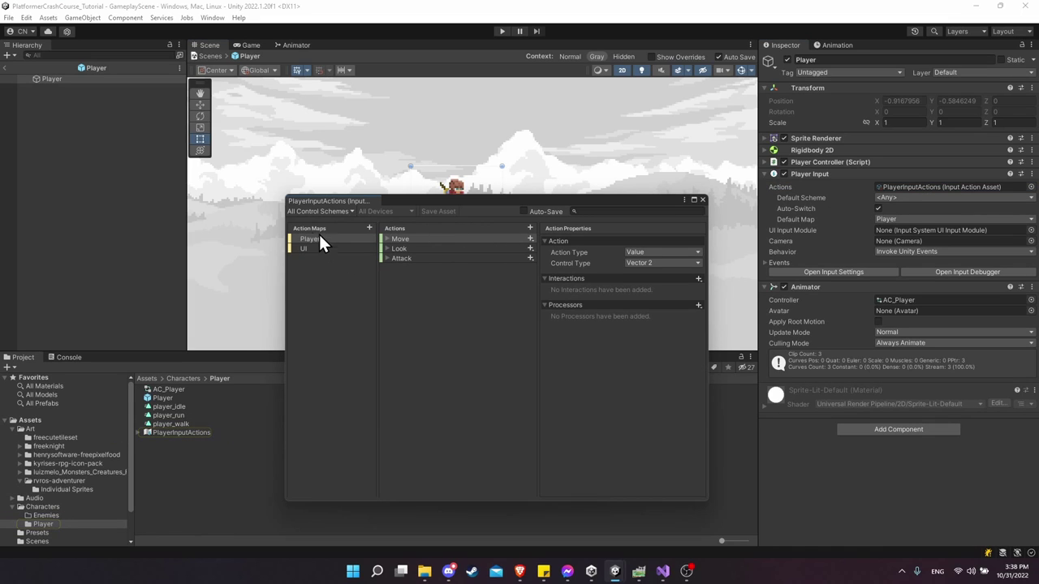
pyautogui.click(528, 228)
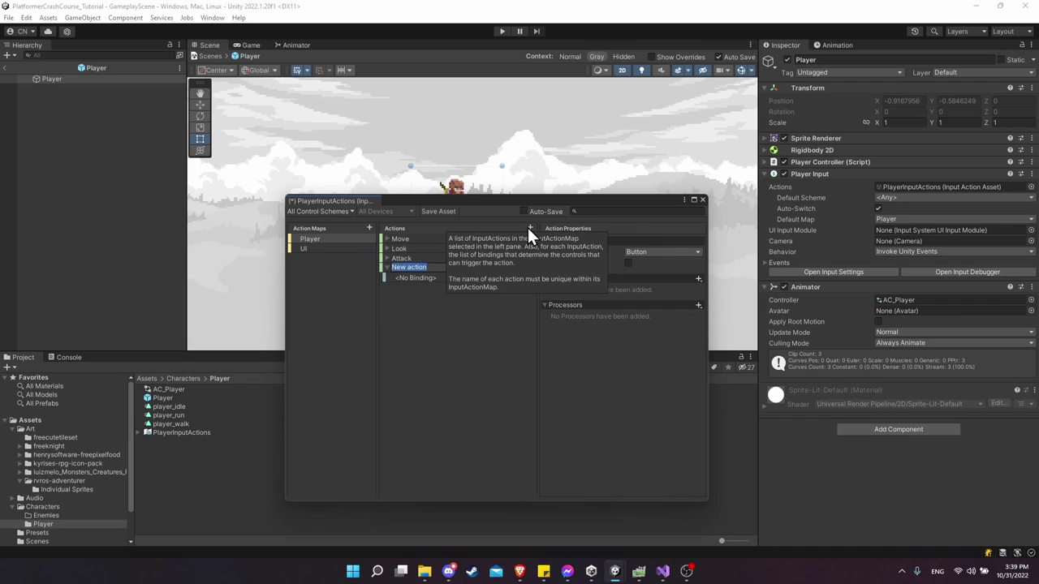
pyautogui.write('Run')
pyautogui.press('Return')
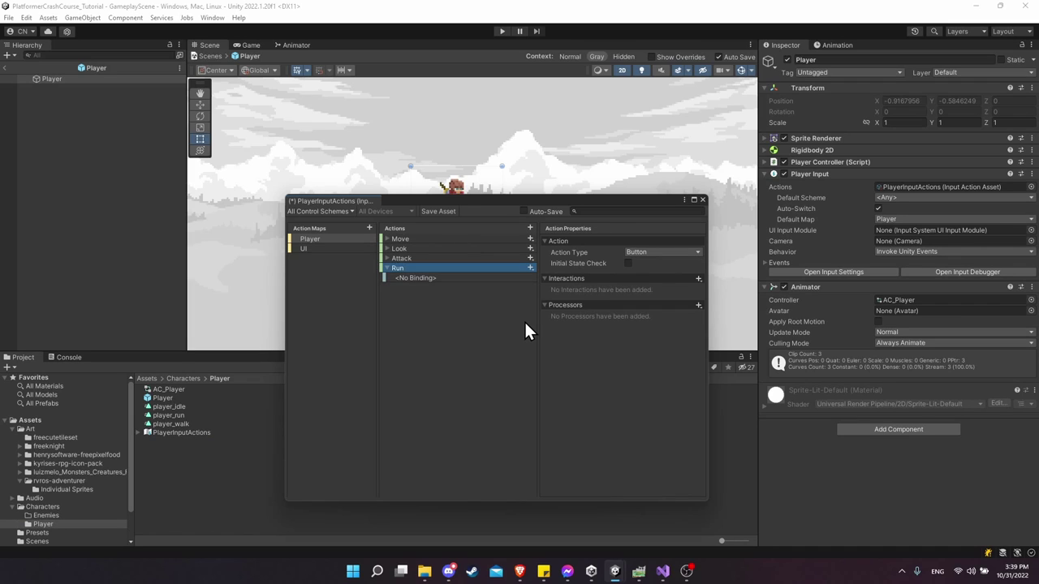
# Bind Run to Left Shift [Keyboard] in the Keyboard&Mouse scheme, then close the actions editor.
pyautogui.click(438, 279)
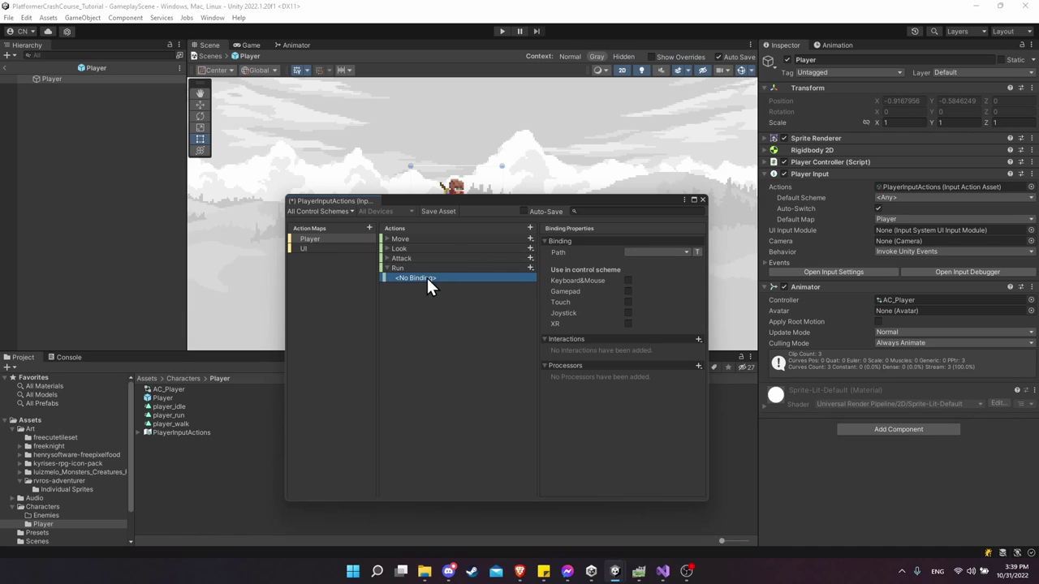
pyautogui.click(627, 279)
pyautogui.click(650, 252)
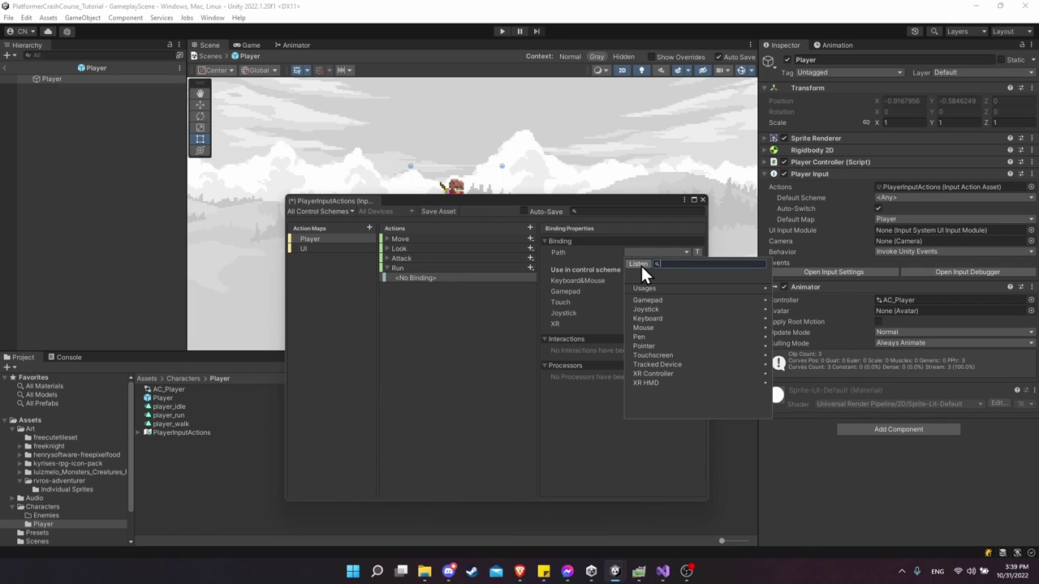
pyautogui.click(639, 264)
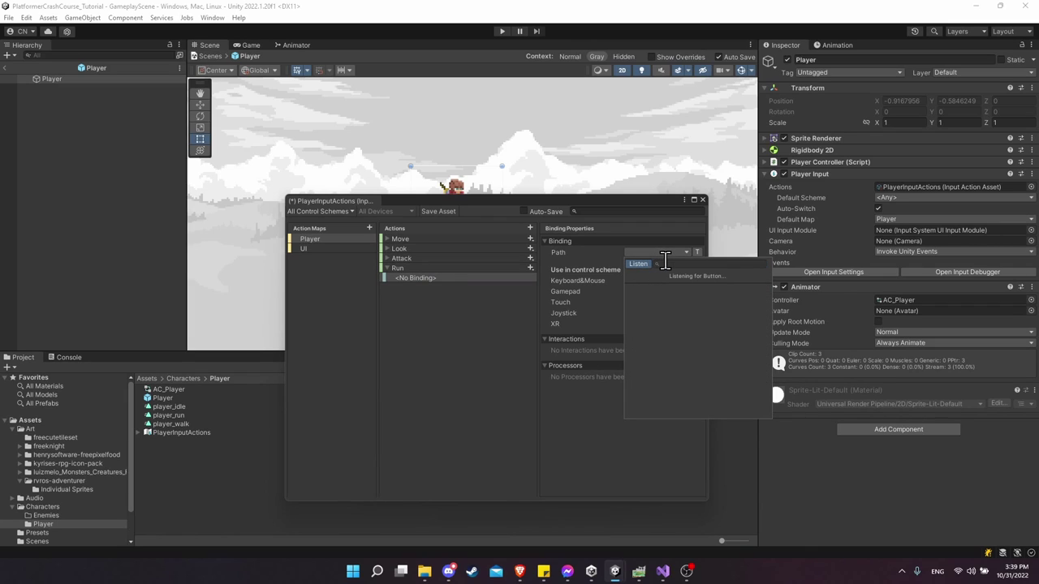
pyautogui.press('shift')
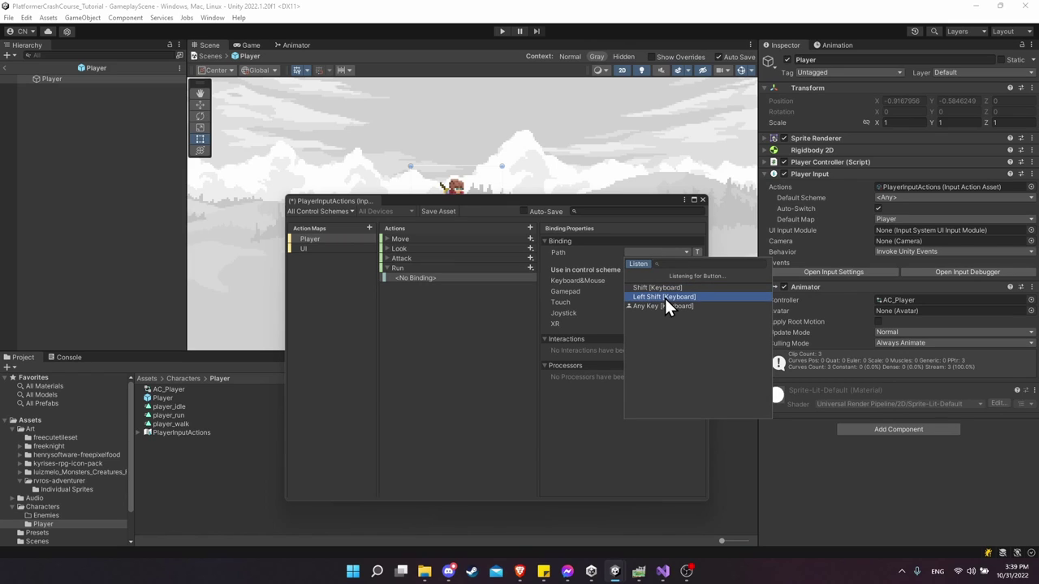
pyautogui.click(687, 298)
pyautogui.click(436, 277)
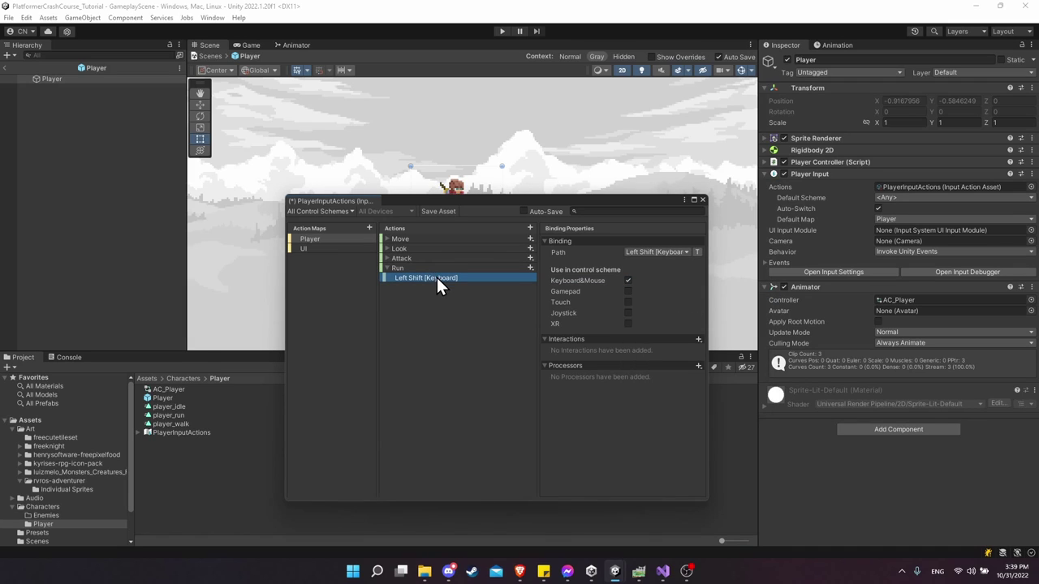
pyautogui.click(433, 269)
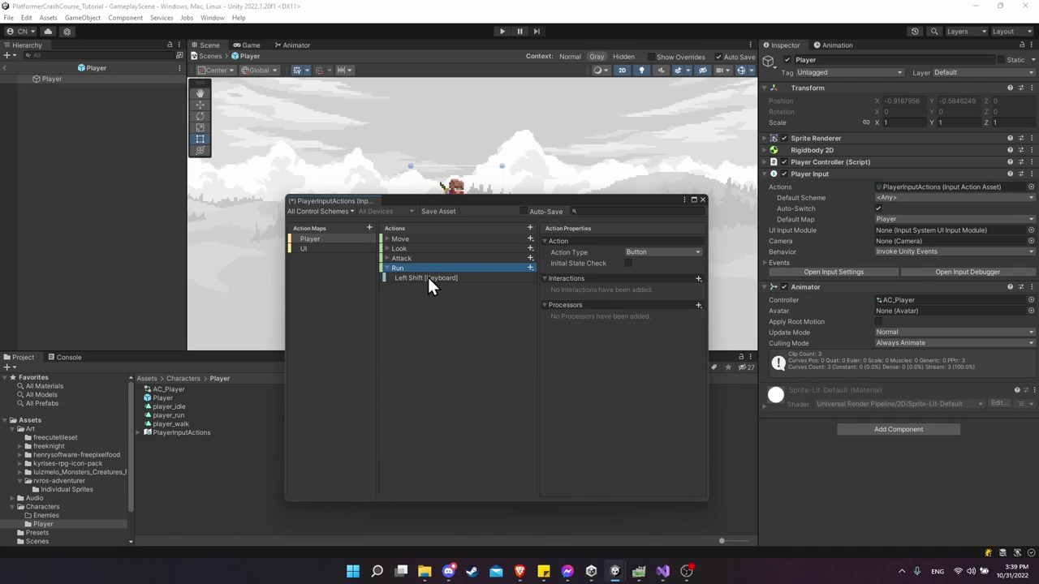
pyautogui.click(428, 279)
pyautogui.click(434, 268)
# Save the input actions asset and expand the Player Input's Player event lists.
pyautogui.click(514, 307)
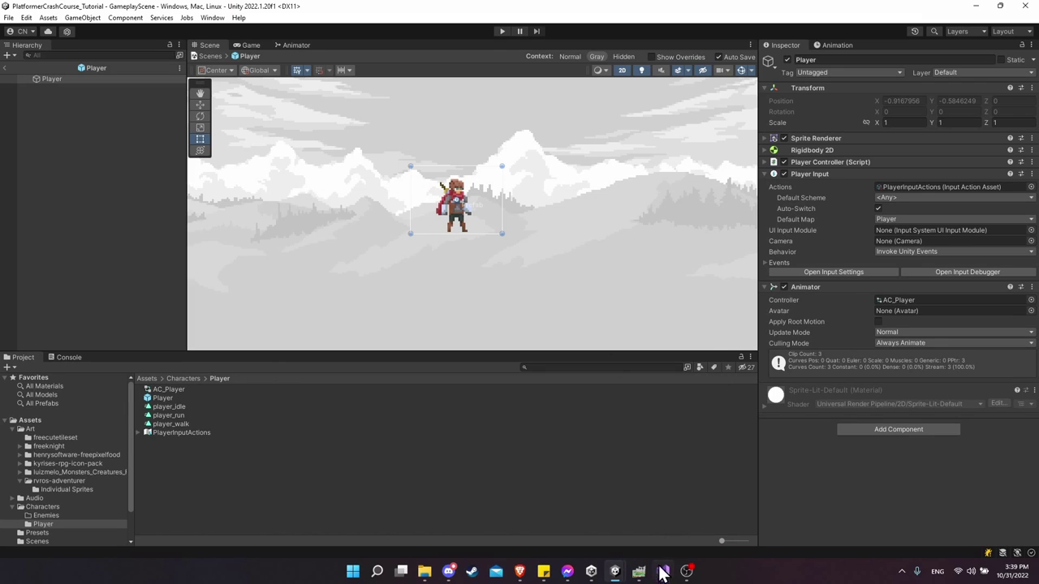
pyautogui.click(765, 263)
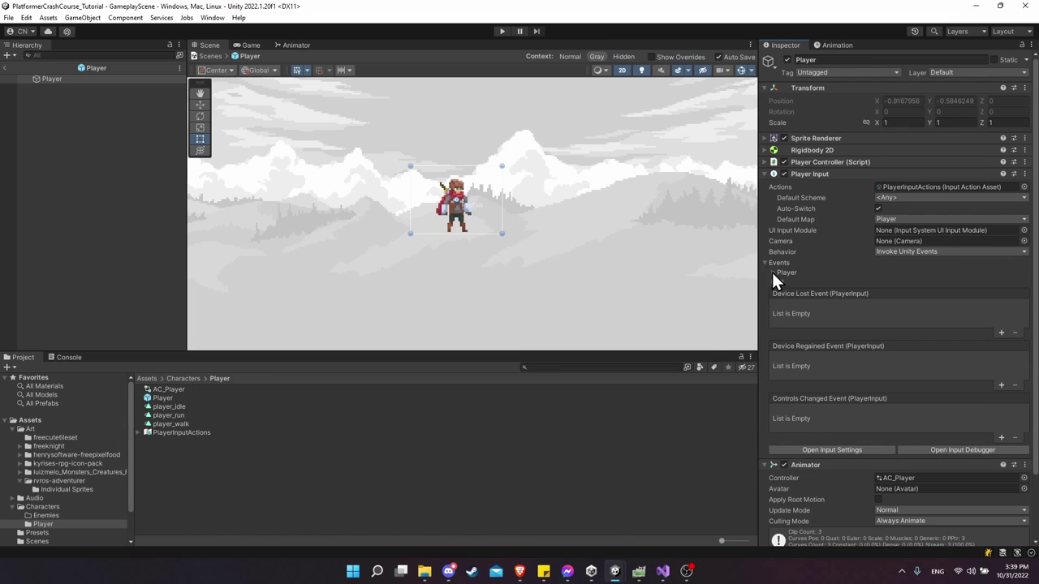
pyautogui.click(775, 272)
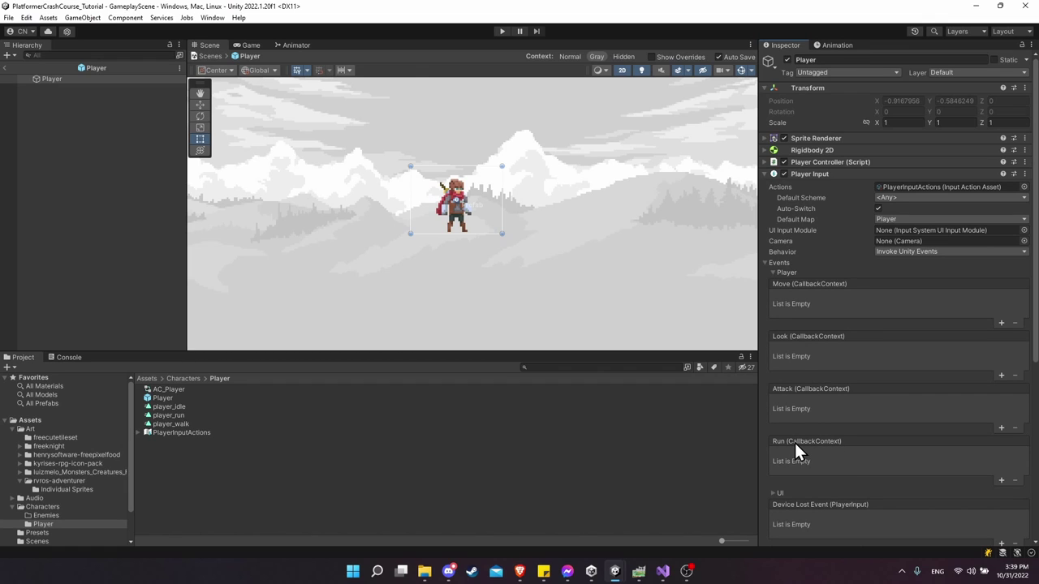
# In Visual Studio's PlayerController.cs, place the cursor just after the OnMove method.
pyautogui.click(664, 571)
pyautogui.scroll(-12, 498, 336)
pyautogui.scroll(-4, 121, 305)
pyautogui.click(185, 315)
# Declare public void OnRun(InputAction.CallbackContext context) below OnMove.
pyautogui.press('Return')
pyautogui.press('Return')
pyautogui.write('p')
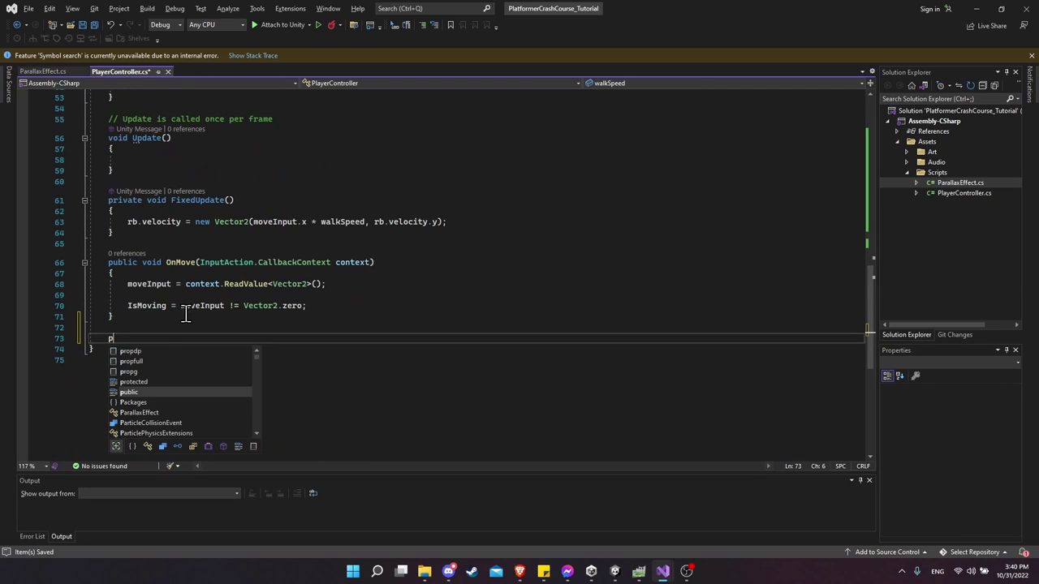
pyautogui.write('ublic void OnRun')
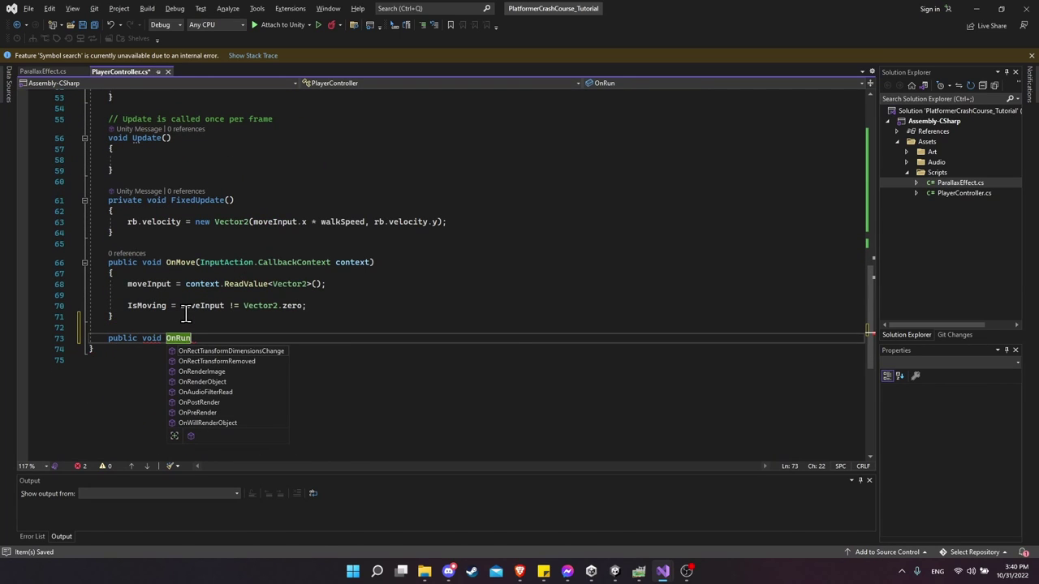
pyautogui.write('(InputAction.CallBac')
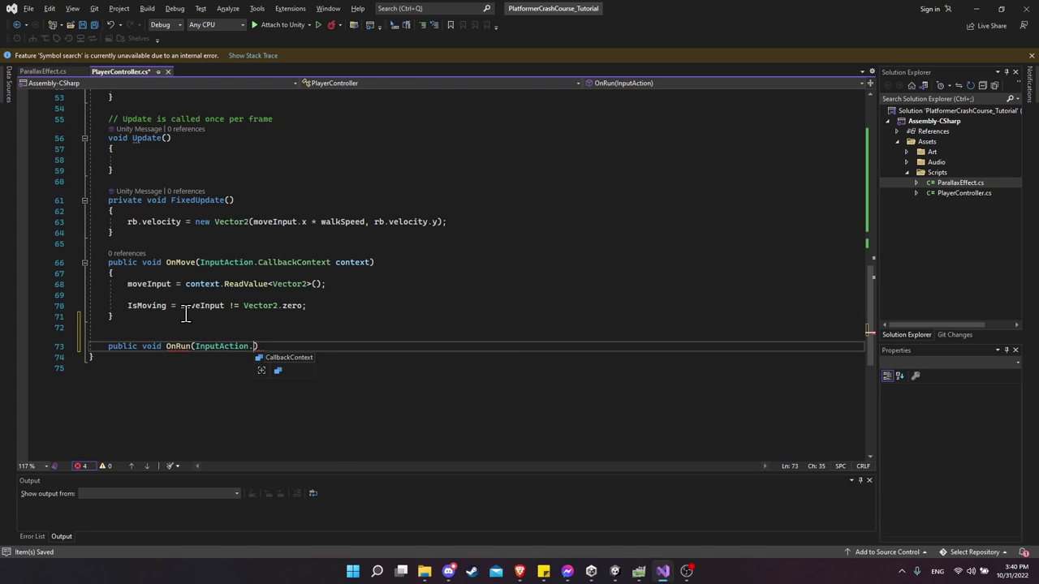
pyautogui.press('Tab')
pyautogui.write('context)')
pyautogui.press('Return')
pyautogui.write('{')
pyautogui.press('Return')
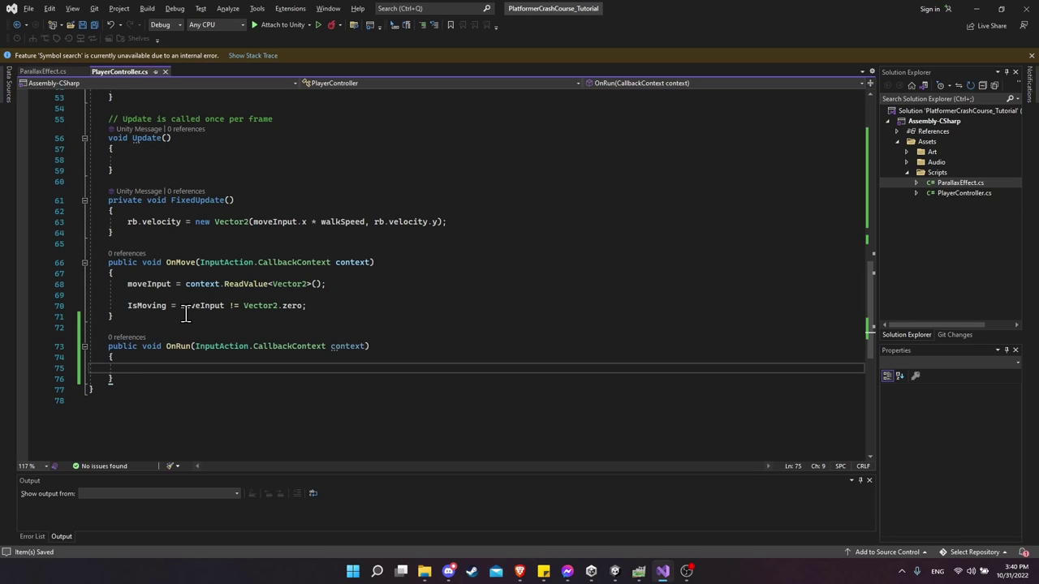
# Make OnRun set IsRunning = true when context.started.
pyautogui.write('if(context.start')
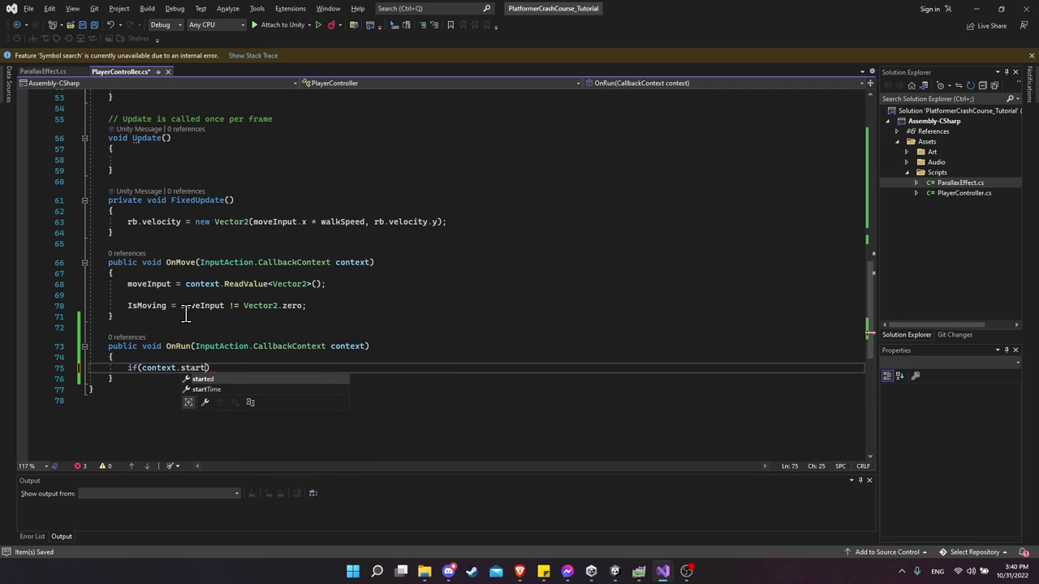
pyautogui.press('Tab')
pyautogui.write('){')
pyautogui.press('Return')
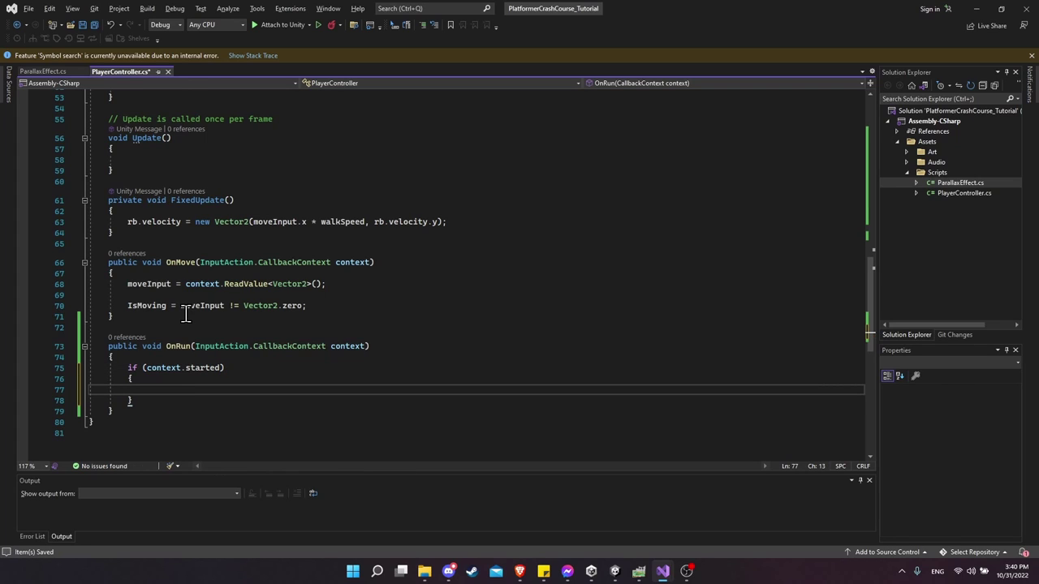
pyautogui.write('IsRunnin')
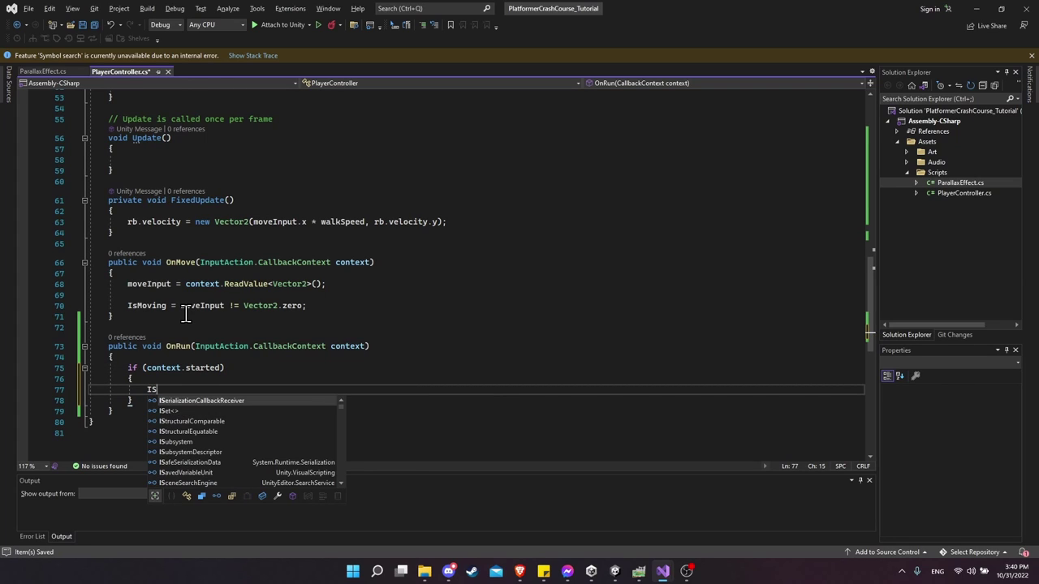
pyautogui.write('g = true;')
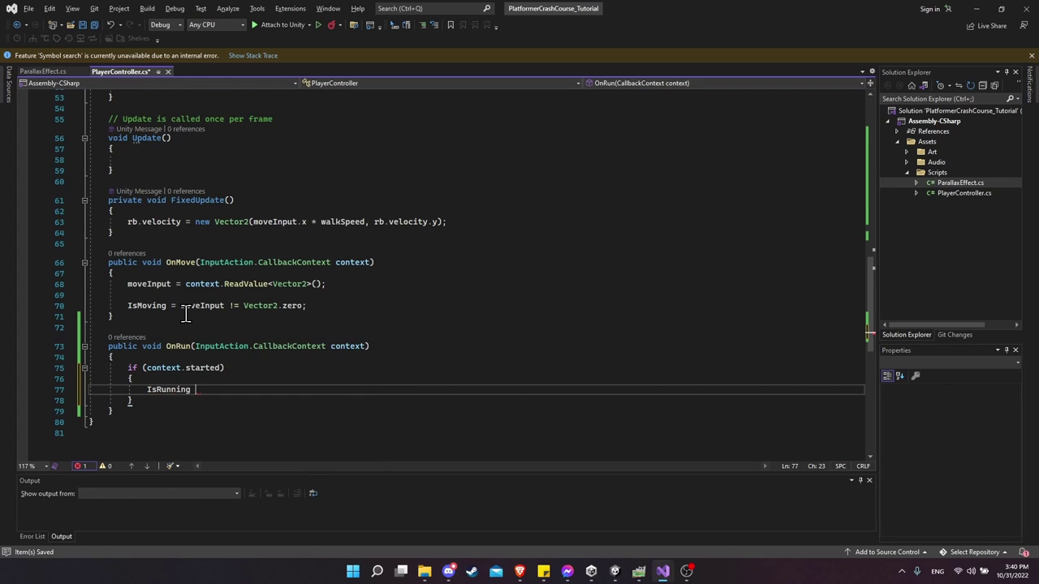
pyautogui.press('Down')
# Add an else-if on context.canceled setting IsRunning = false, and save the script.
pyautogui.write('else if(')
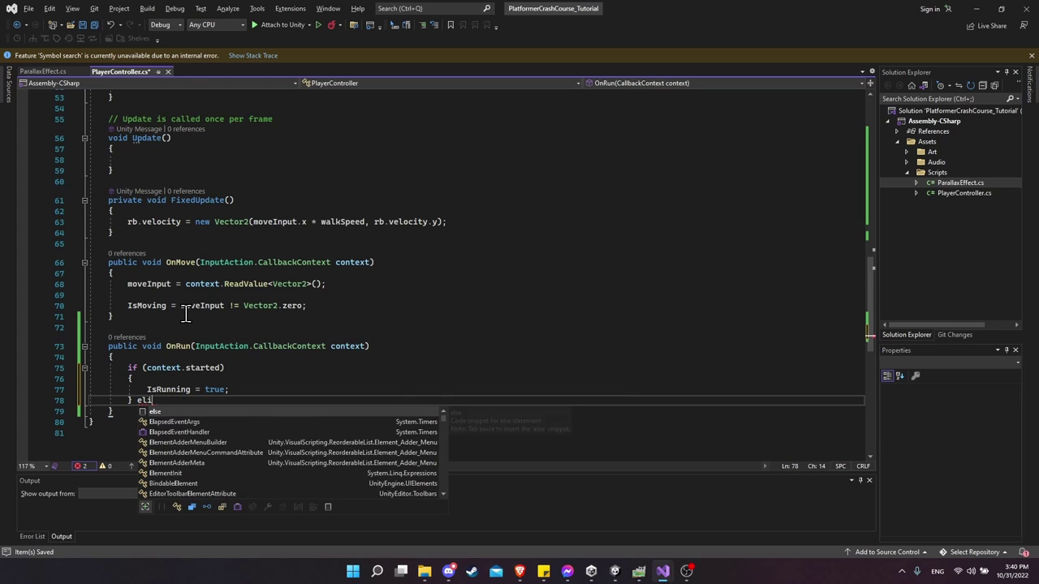
pyautogui.write('context.')
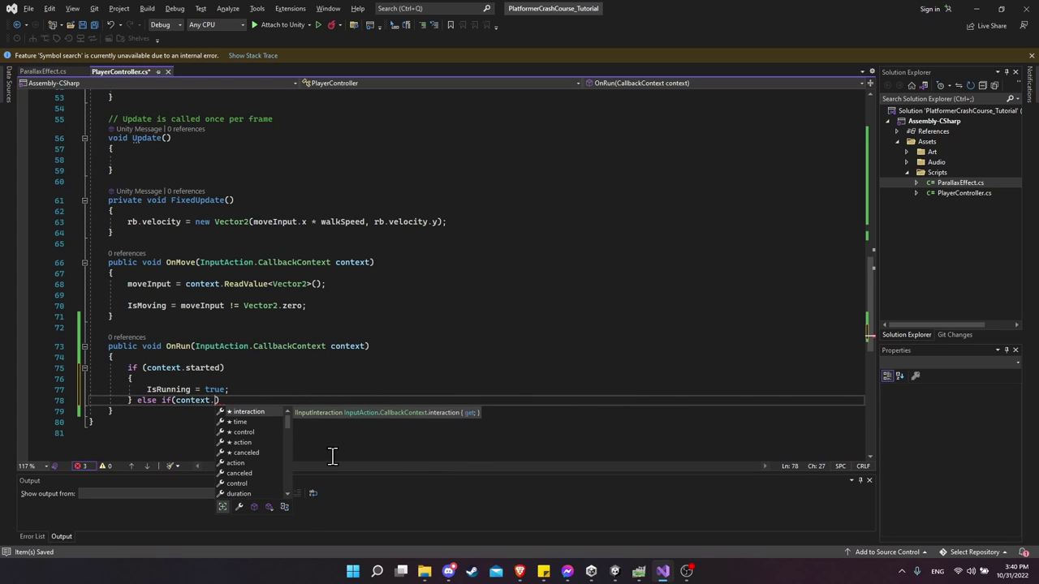
pyautogui.doubleClick(251, 473)
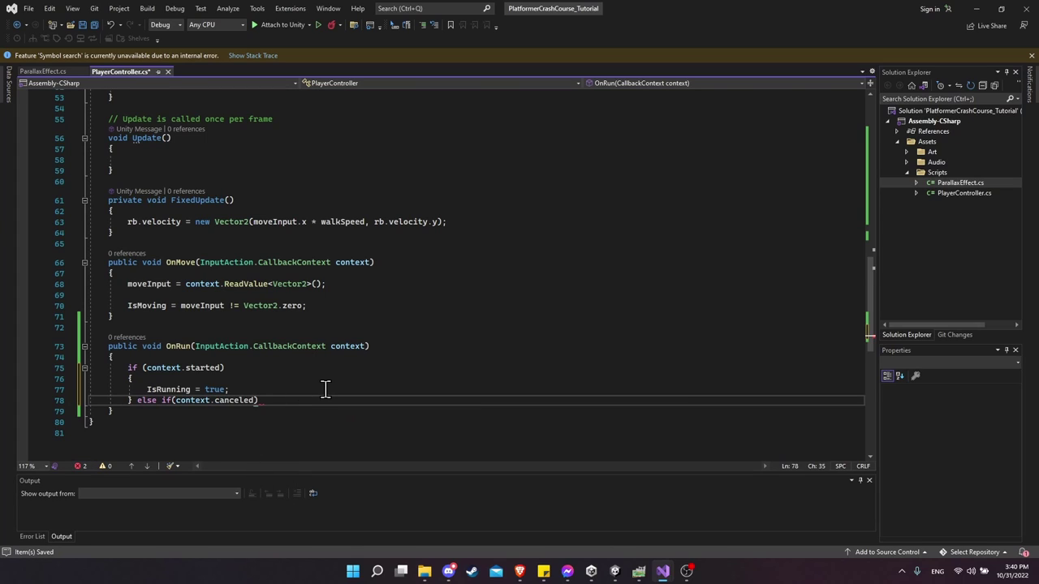
pyautogui.press('End')
pyautogui.press('Return')
pyautogui.write('{')
pyautogui.press('Return')
pyautogui.hotkey('ctrl', 's')
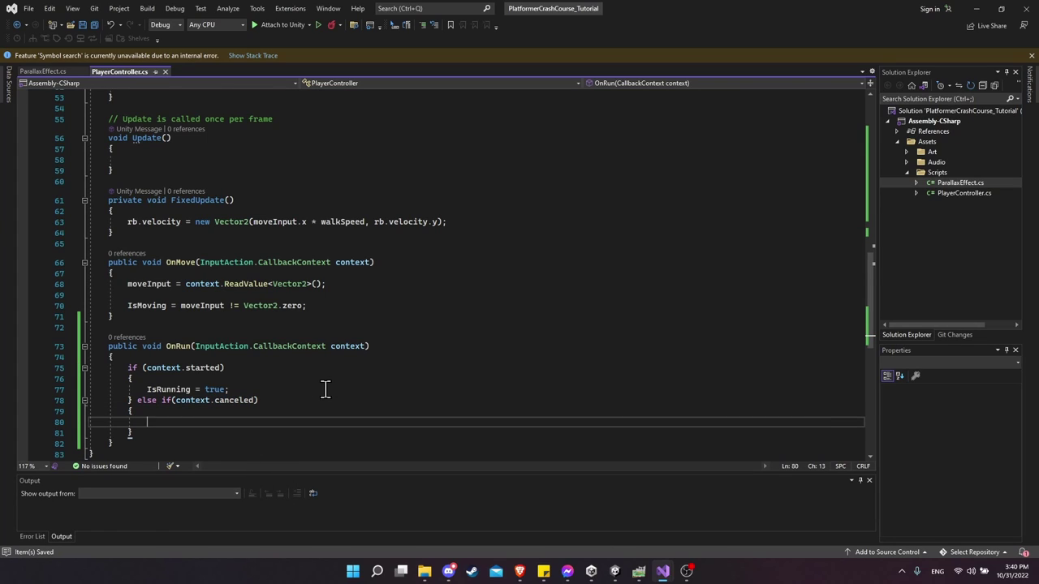
pyautogui.write('IsRunning = false;')
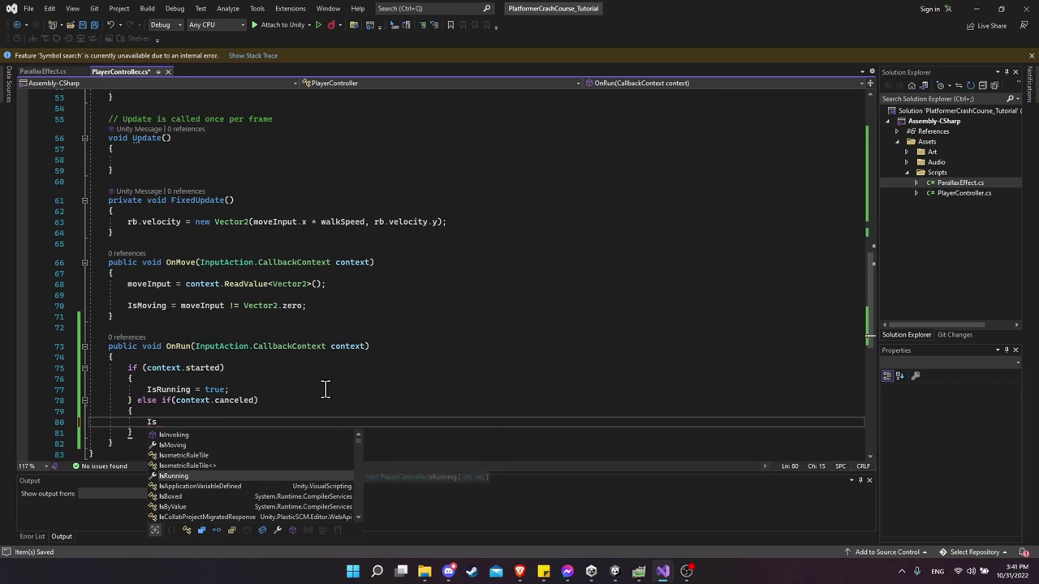
# Highlight the IsRunning setter and its animator isRunning SetBool line.
pyautogui.scroll(13, 154, 317)
pyautogui.moveTo(120, 320); pyautogui.dragTo(186, 360)
pyautogui.click(187, 360)
pyautogui.moveTo(146, 350); pyautogui.dragTo(355, 351)
pyautogui.click(356, 351)
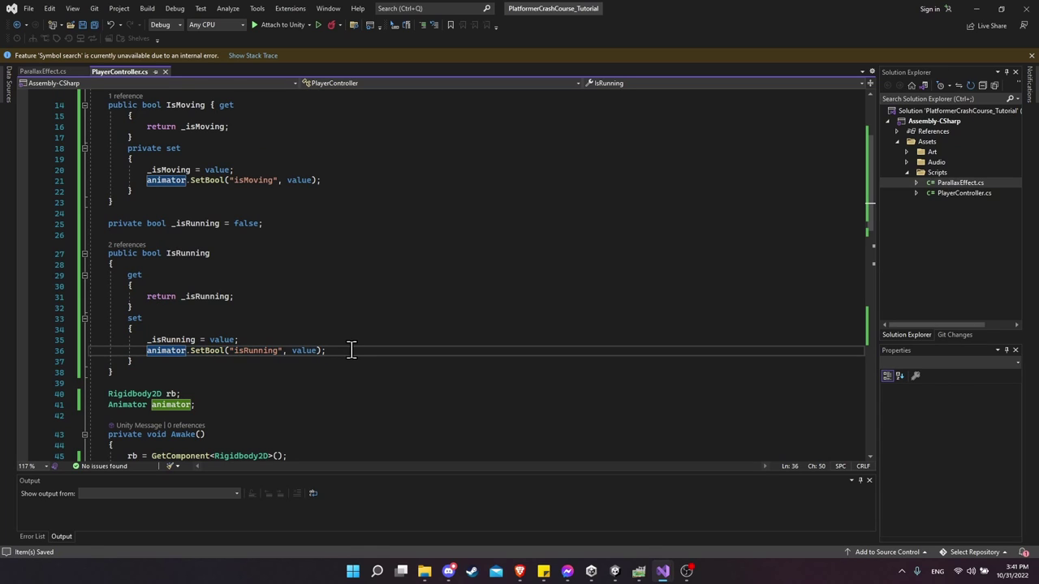
# Add a [SerializeField] attribute above the _isMoving field.
pyautogui.scroll(3, 350, 350)
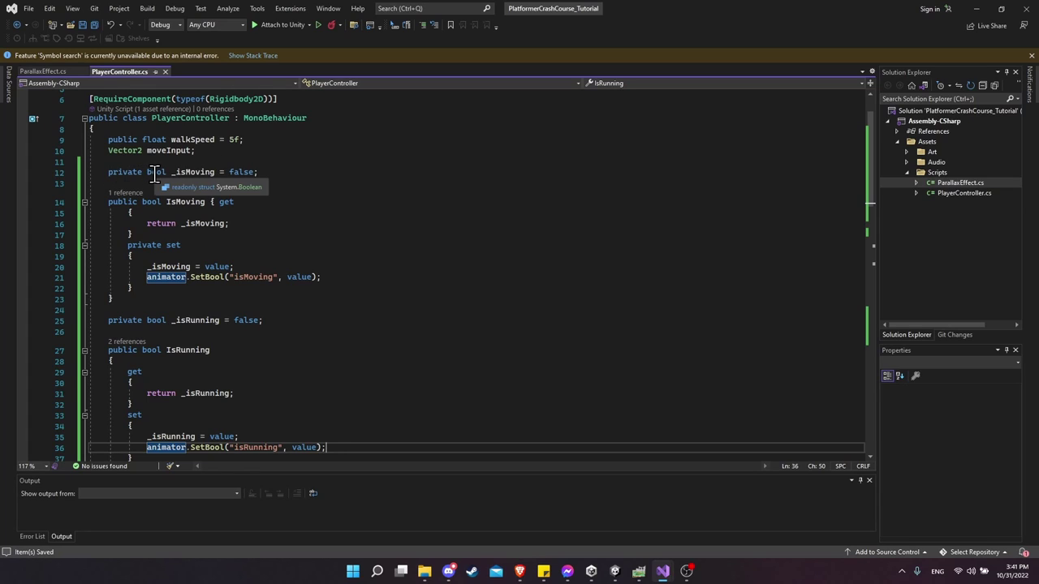
pyautogui.click(264, 165)
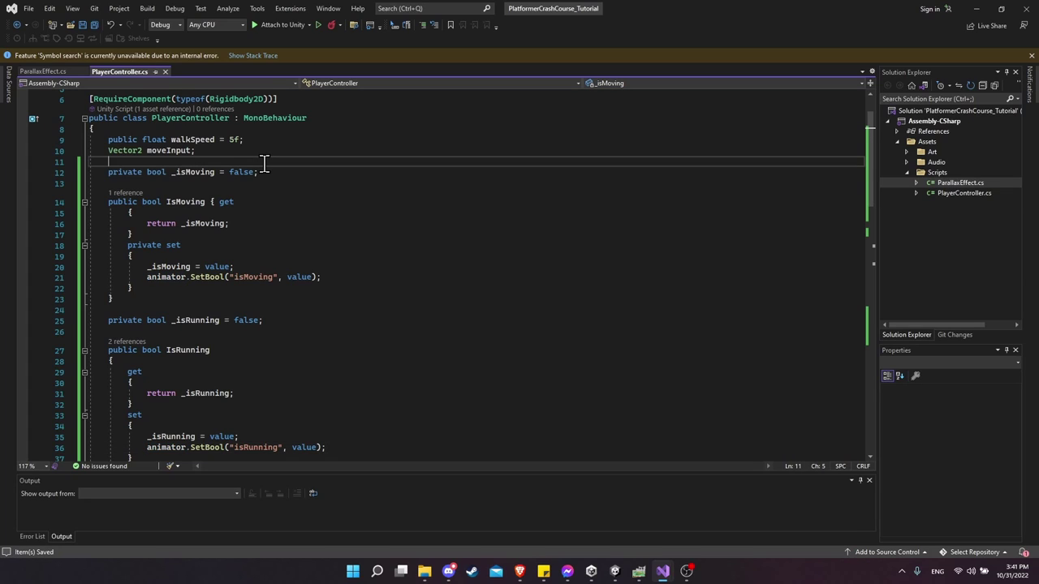
pyautogui.press('Return')
pyautogui.write('[')
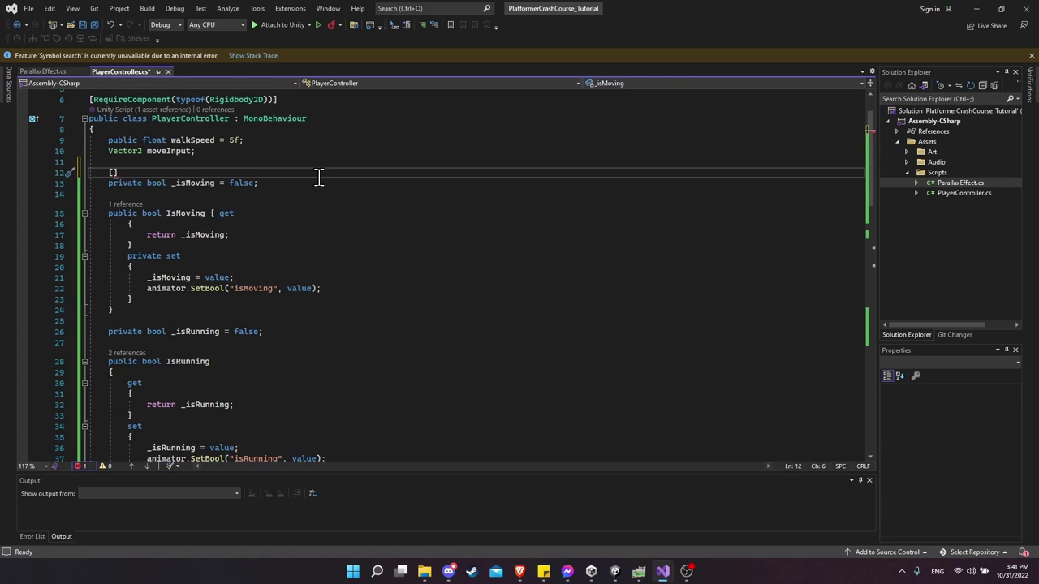
pyautogui.write('Serialize')
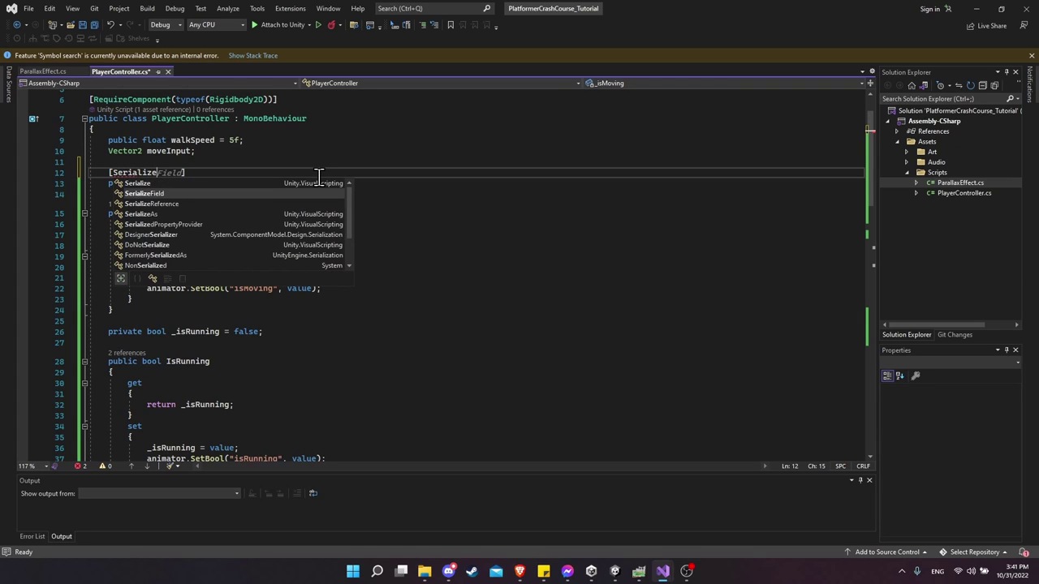
pyautogui.press('Tab')
pyautogui.write(']')
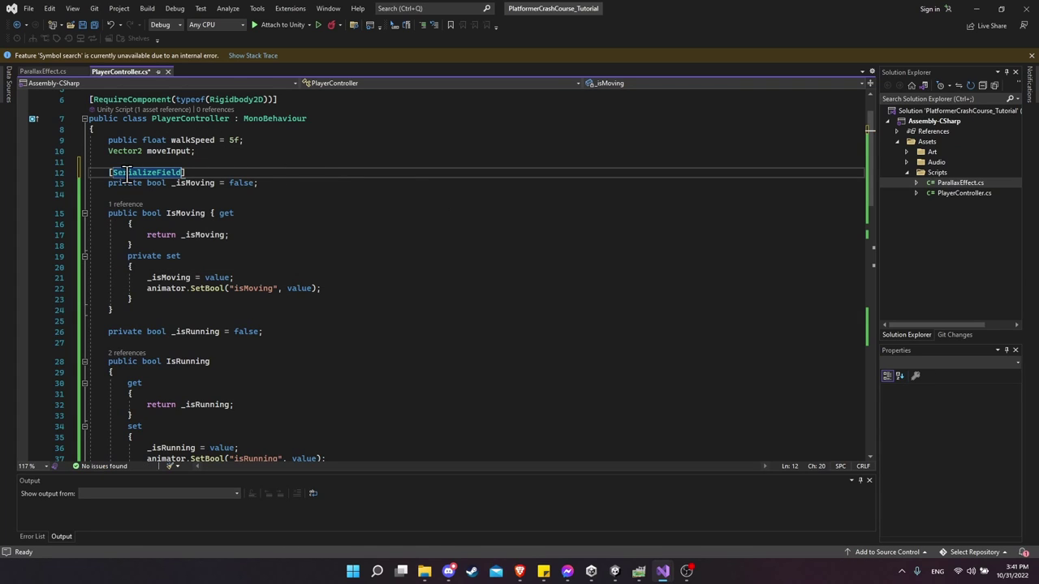
# Paste [SerializeField] above the _isRunning field and save PlayerController.cs.
pyautogui.click(155, 321)
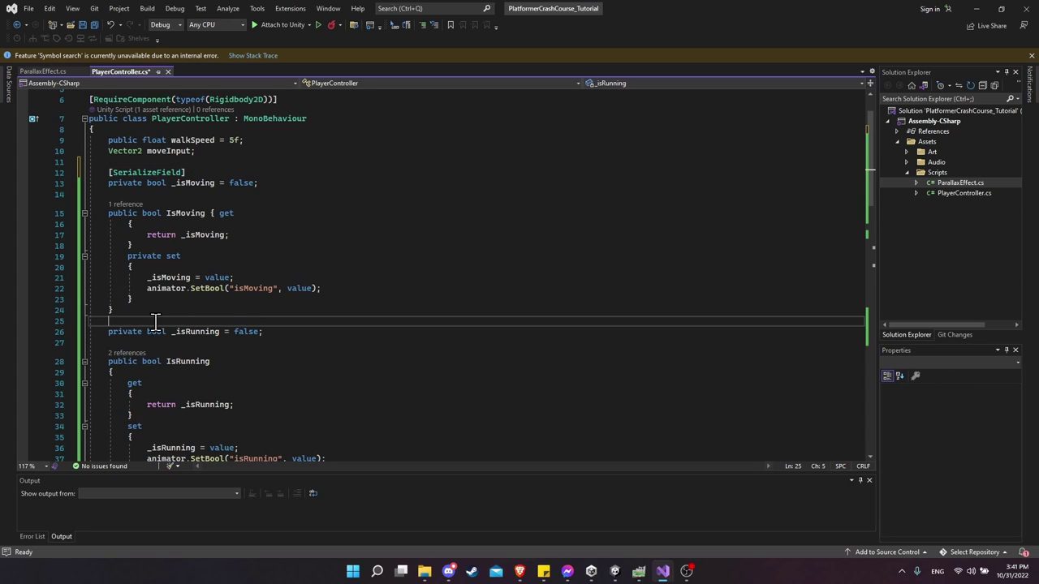
pyautogui.press('Return')
pyautogui.write('[SerializeField]')
pyautogui.hotkey('ctrl', 's')
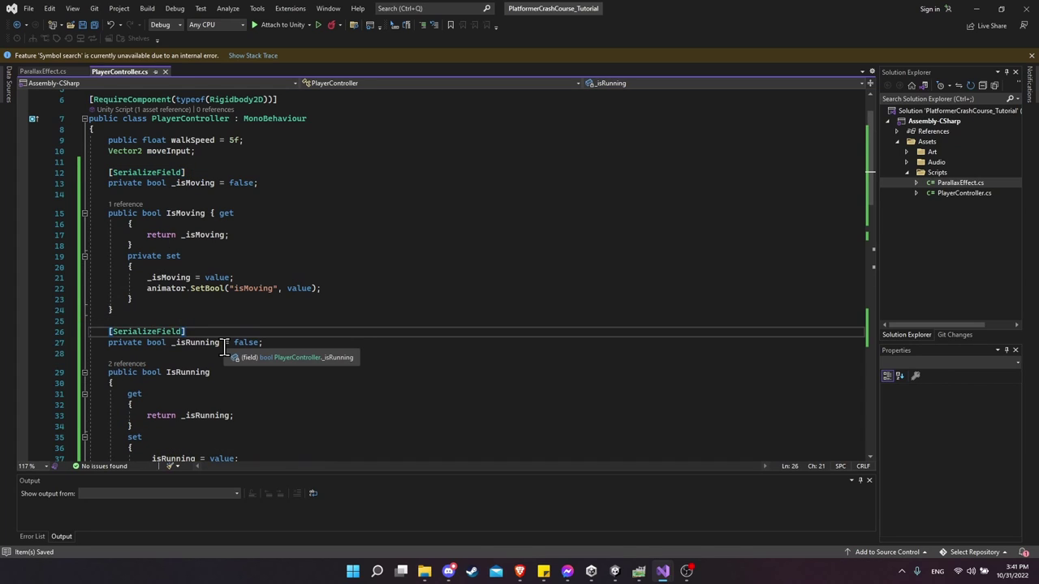
# Review the new attribute and the IsRunning property, then return to Unity.
pyautogui.click(182, 343)
pyautogui.press('Down')
pyautogui.press('Down')
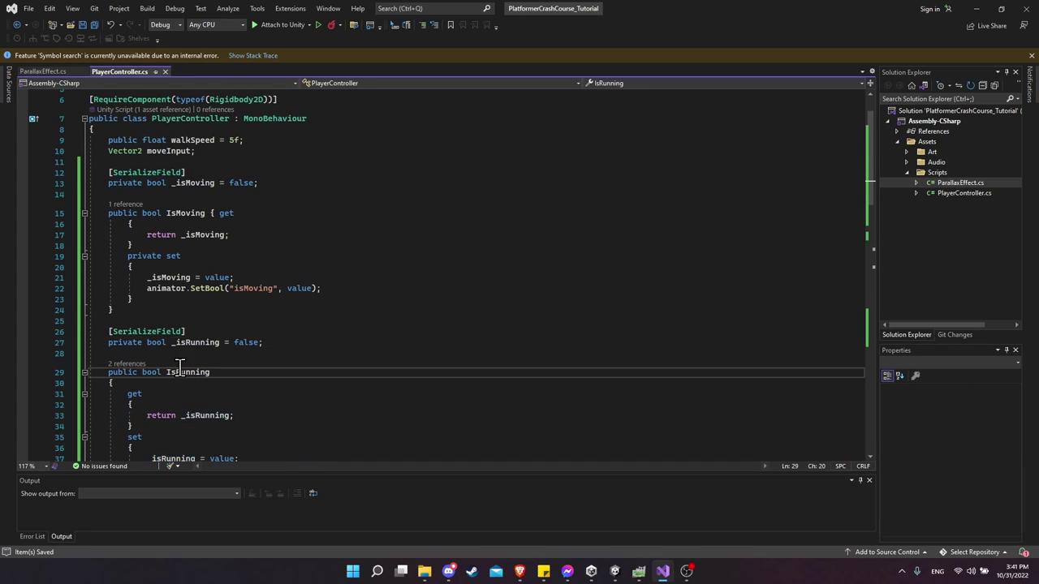
pyautogui.scroll(-1, 147, 377)
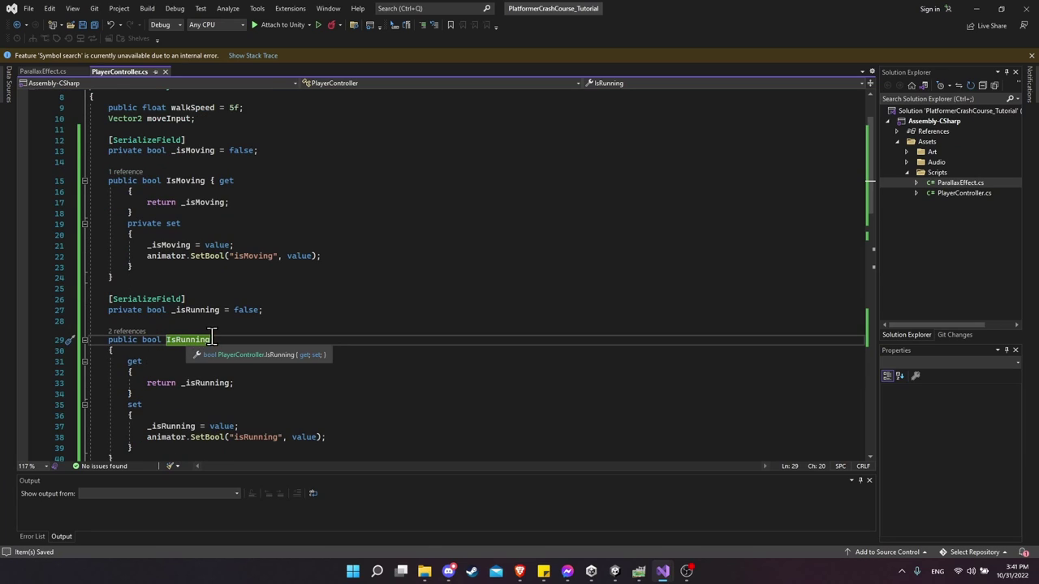
pyautogui.click(215, 301)
pyautogui.moveTo(196, 298); pyautogui.dragTo(108, 299)
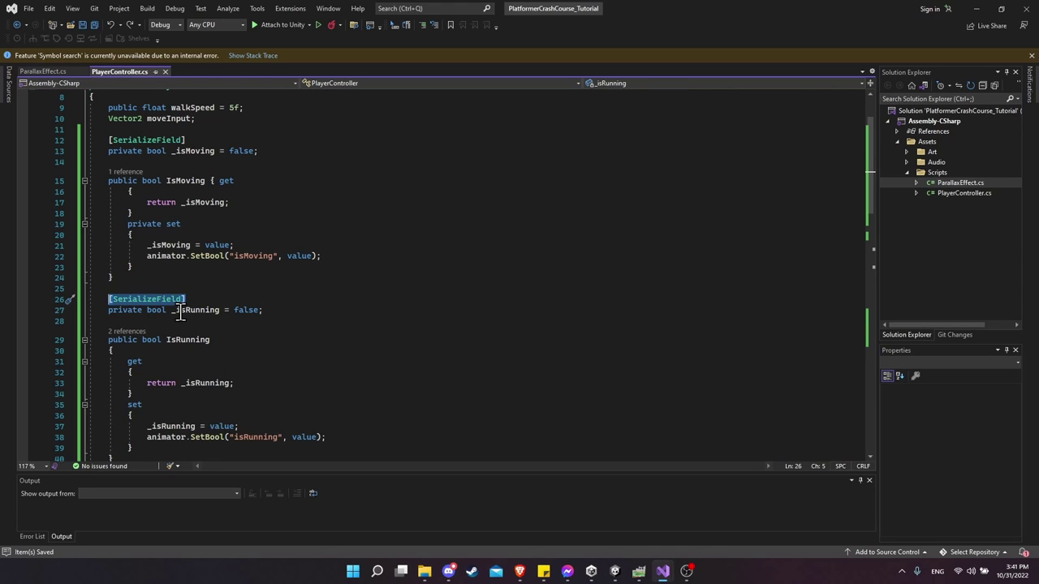
pyautogui.click(177, 340)
pyautogui.click(332, 342)
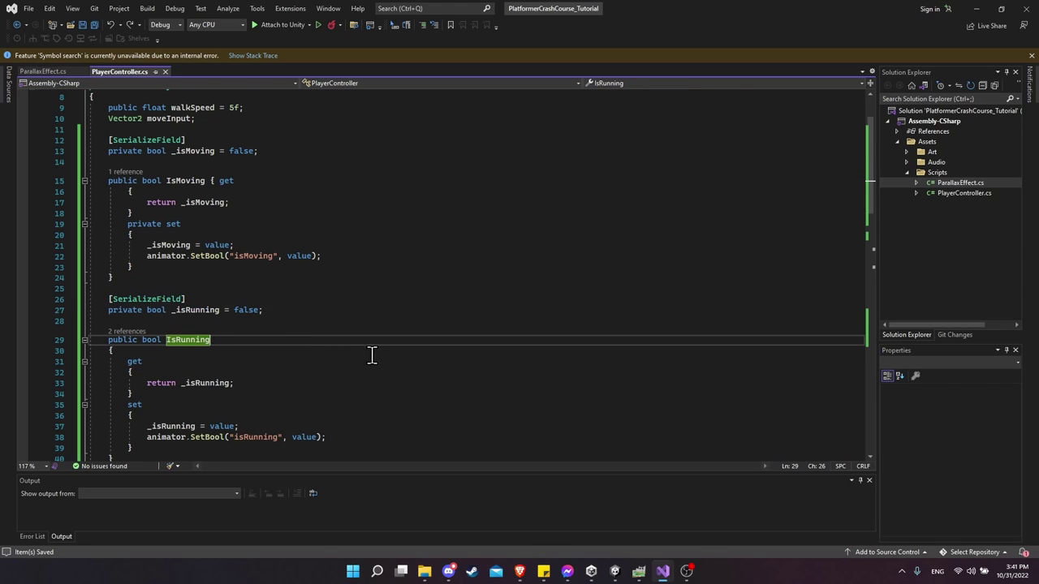
pyautogui.moveTo(617, 568)
pyautogui.click(666, 511)
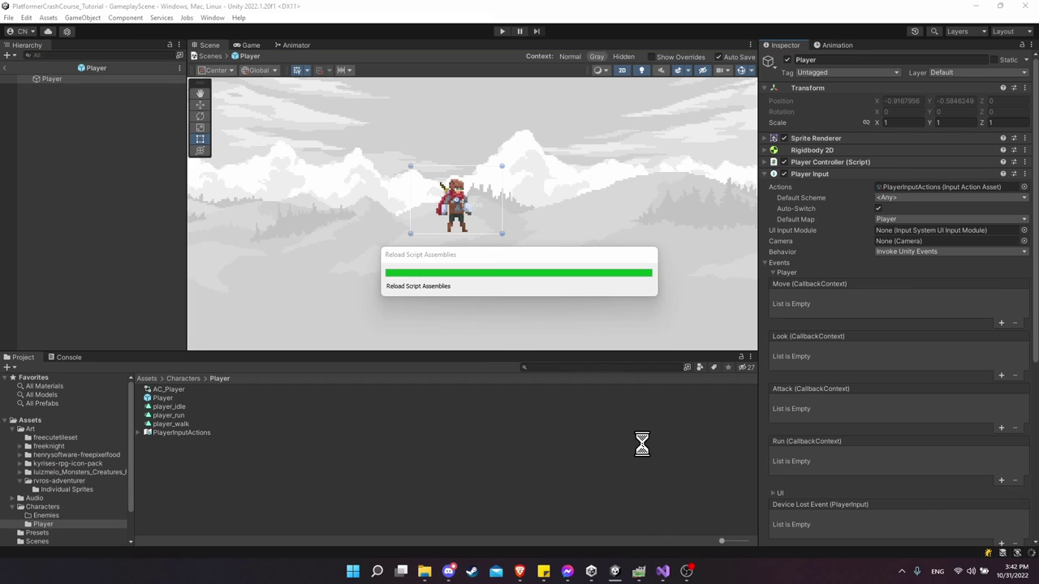
# Add a Run event entry targeting the Player's own PlayerController and choose OnRun.
pyautogui.click(764, 162)
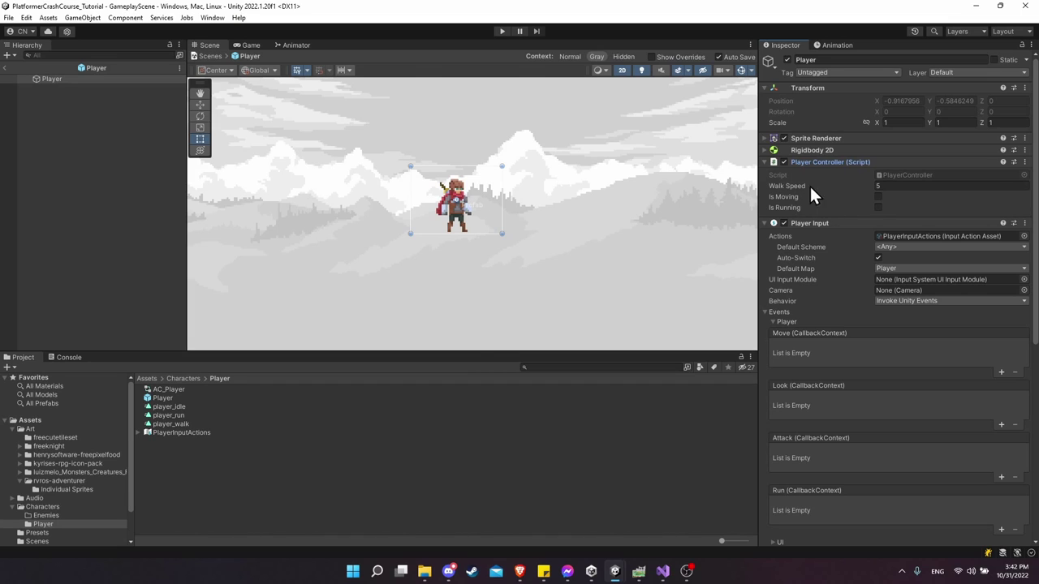
pyautogui.scroll(-3, 893, 309)
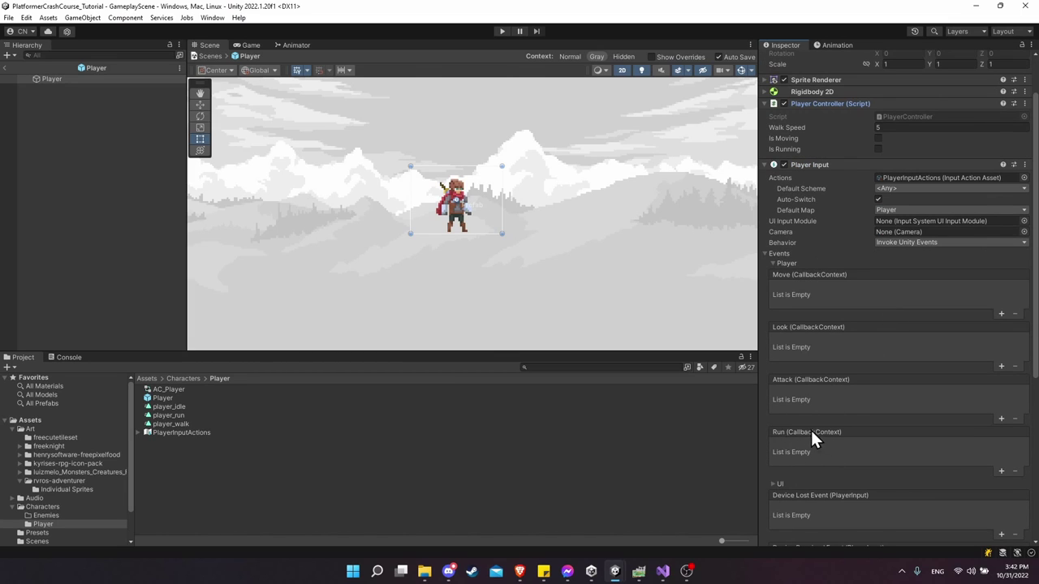
pyautogui.click(1001, 472)
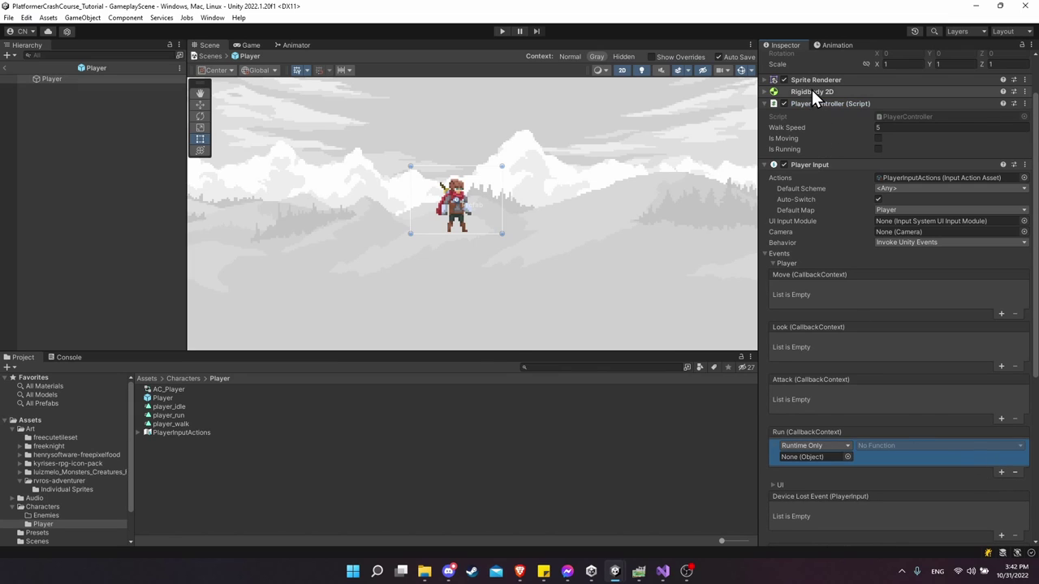
pyautogui.moveTo(817, 106); pyautogui.dragTo(836, 460)
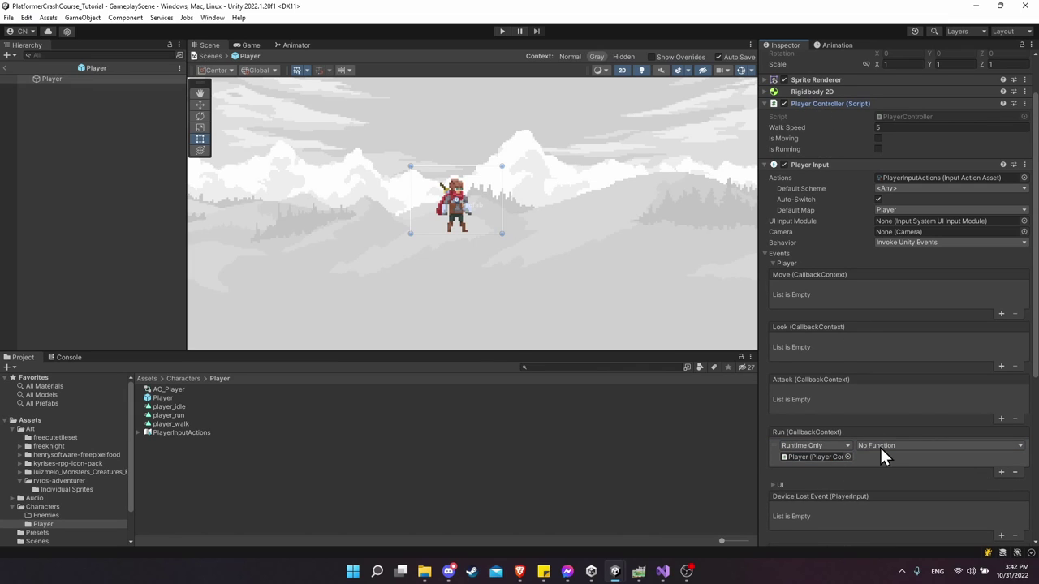
pyautogui.click(884, 448)
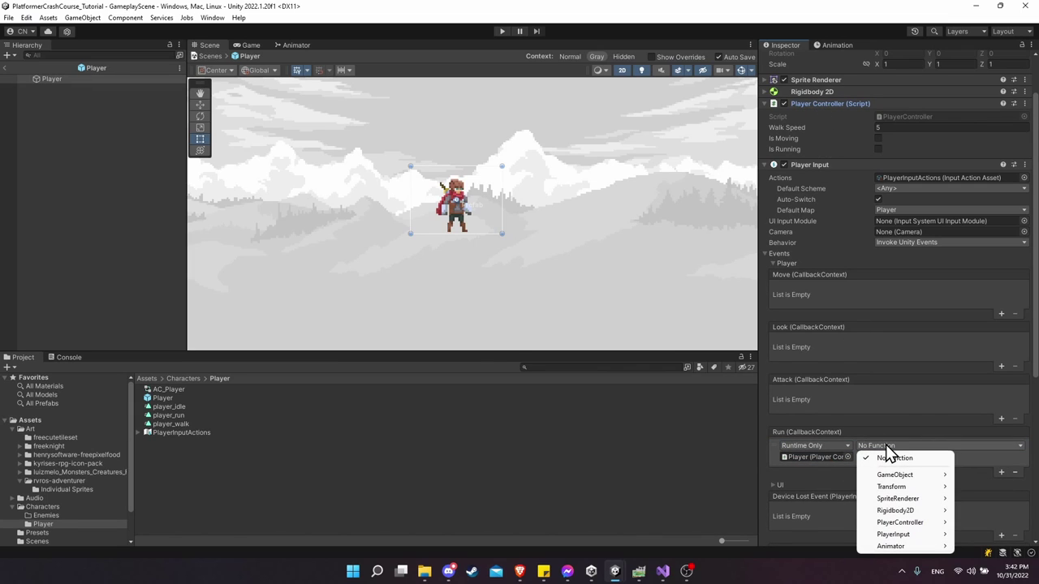
pyautogui.moveTo(915, 525)
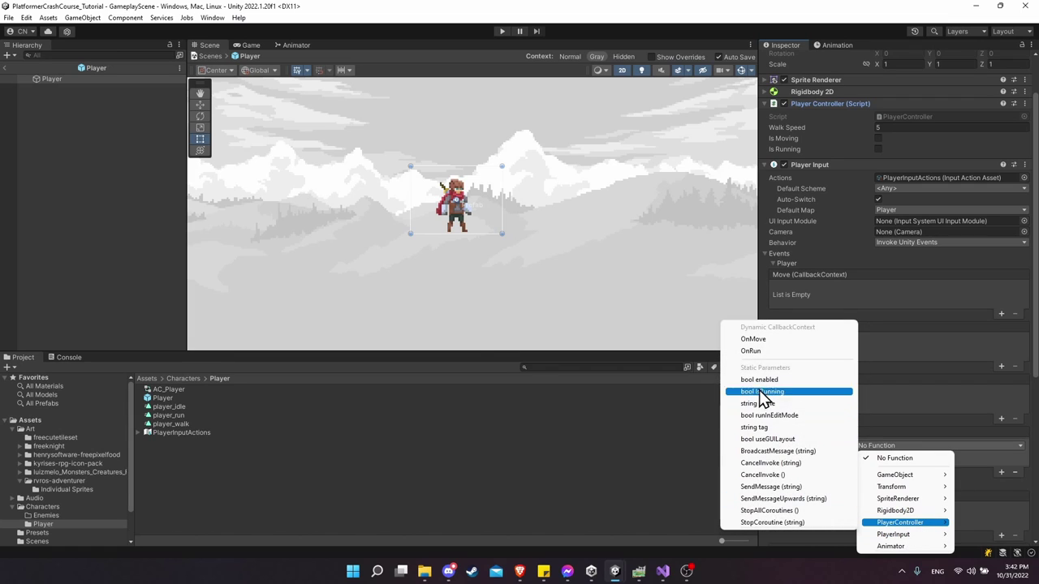
pyautogui.click(773, 354)
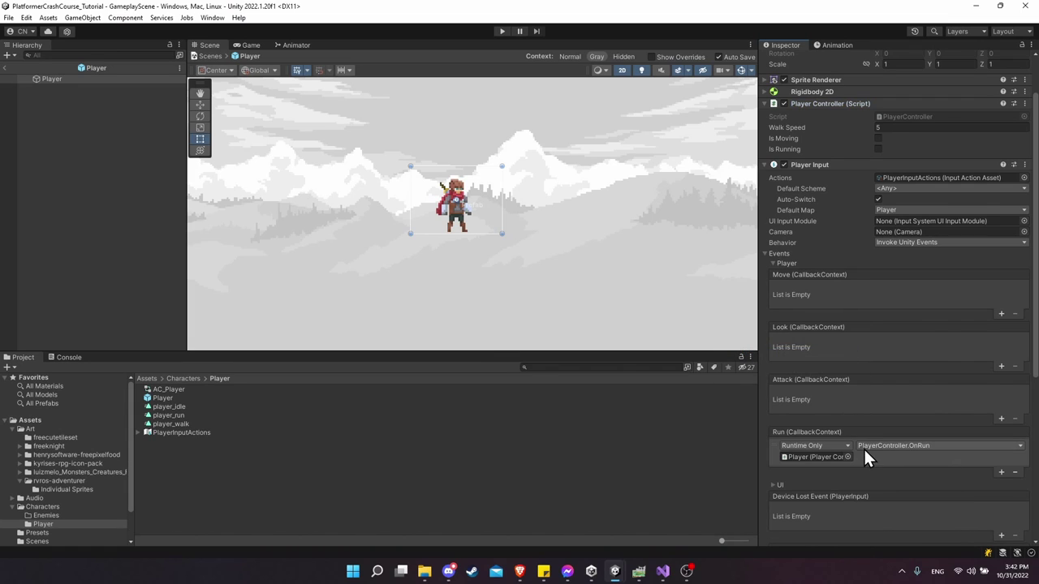
pyautogui.scroll(-5, 863, 447)
pyautogui.scroll(3, 864, 456)
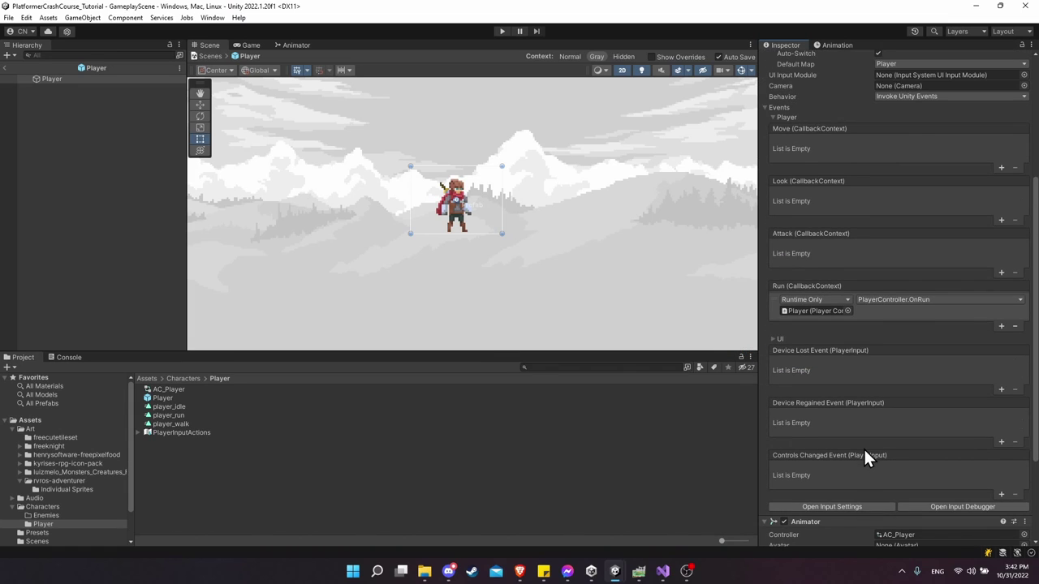
pyautogui.scroll(6, 865, 456)
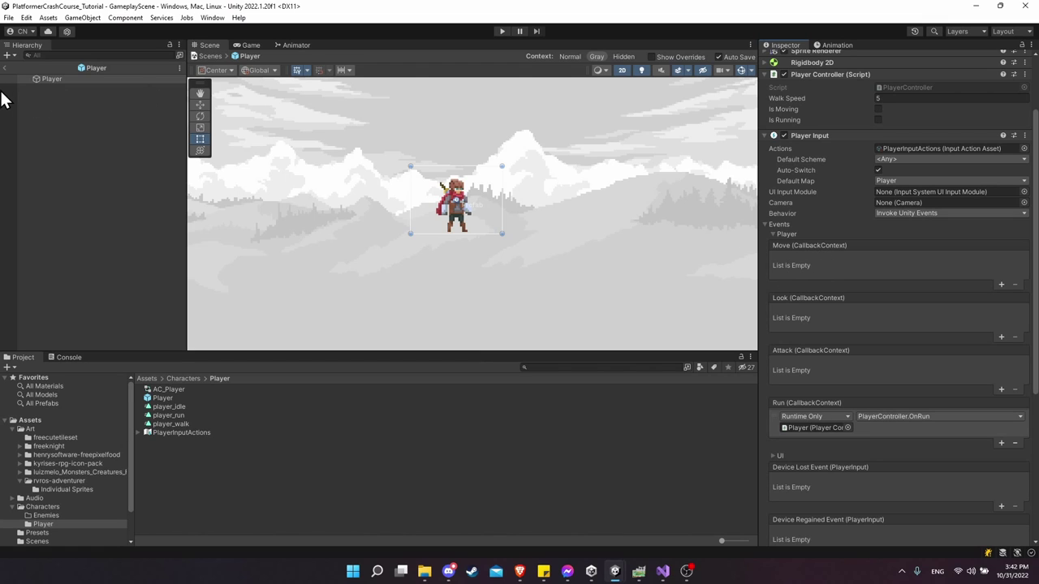
# Back in the scene, check Player Input's events and apply its overrides to the Player prefab.
pyautogui.click(5, 68)
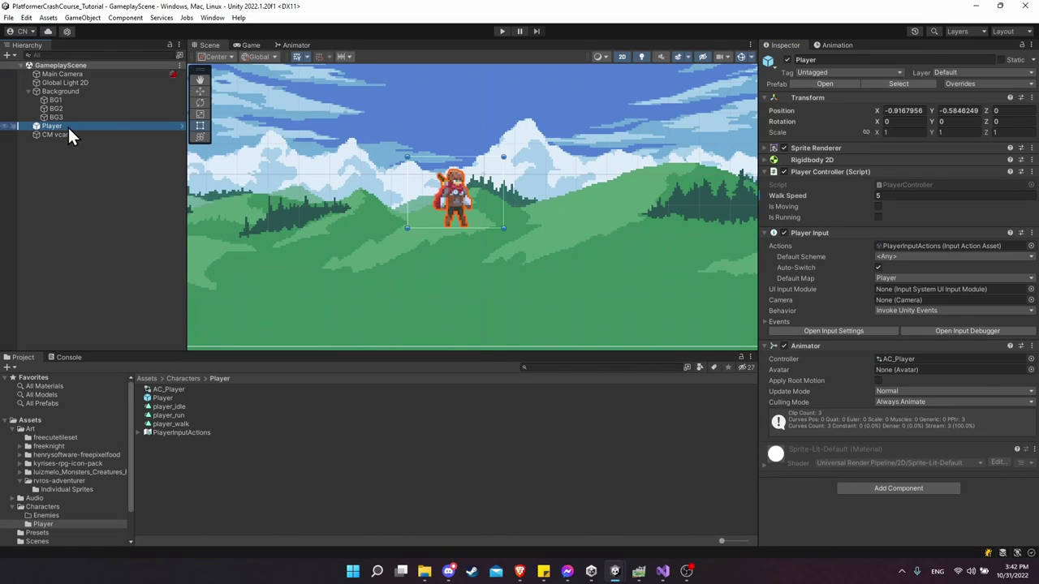
pyautogui.click(767, 321)
pyautogui.click(775, 332)
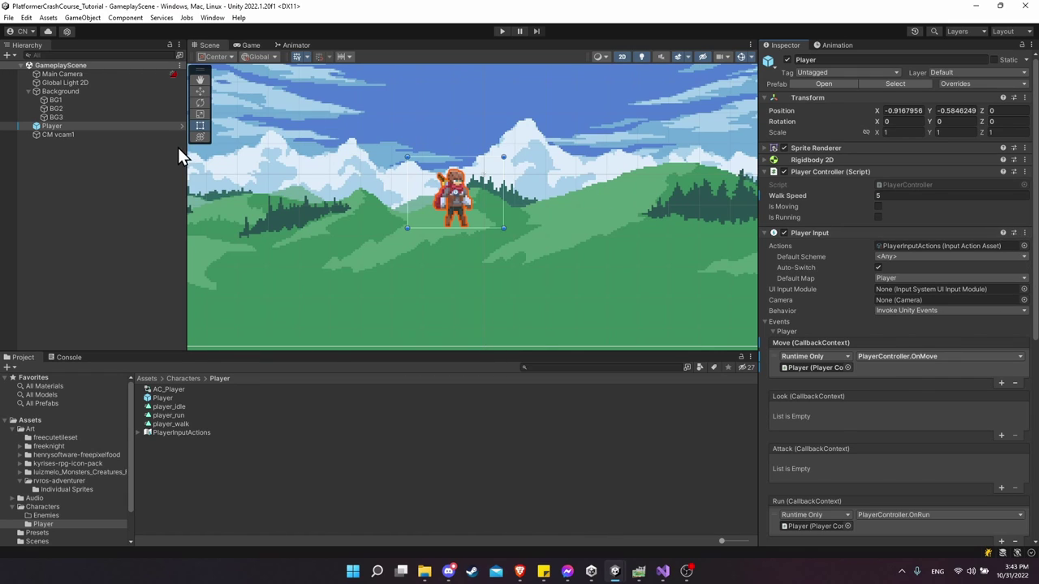
pyautogui.scroll(-1, 985, 215)
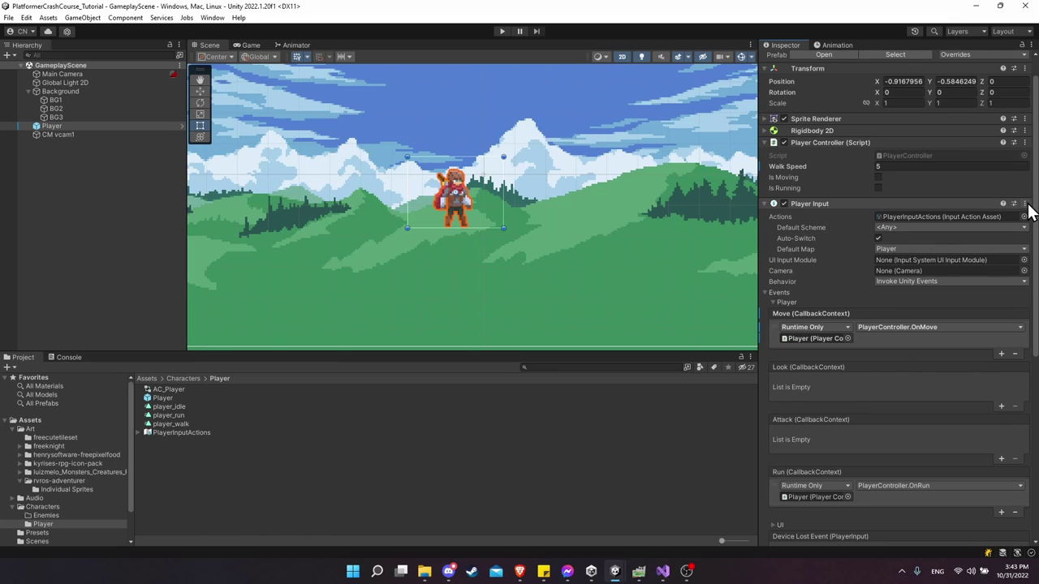
pyautogui.click(1026, 205)
pyautogui.moveTo(1014, 229)
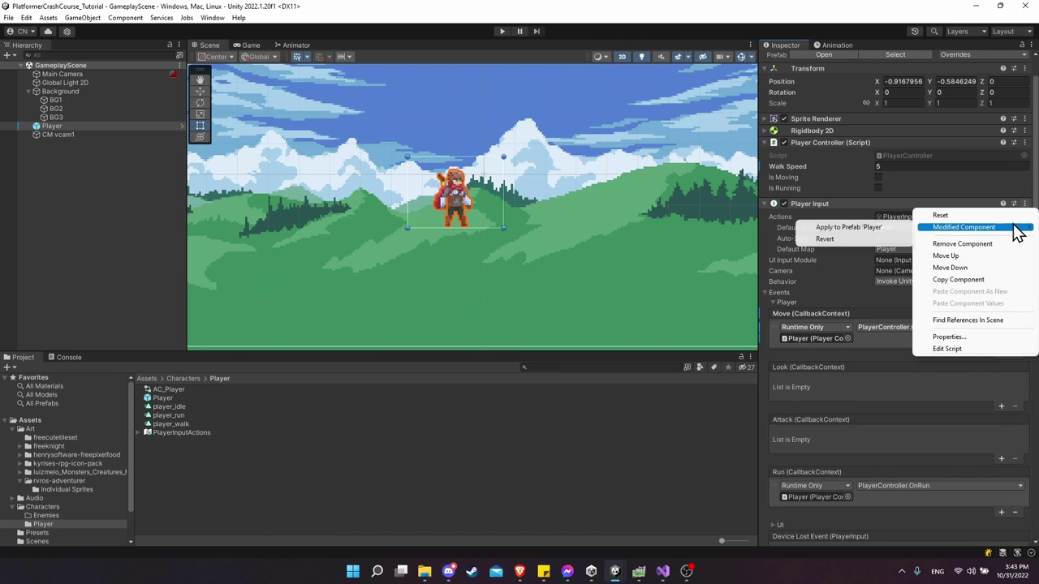
pyautogui.click(881, 233)
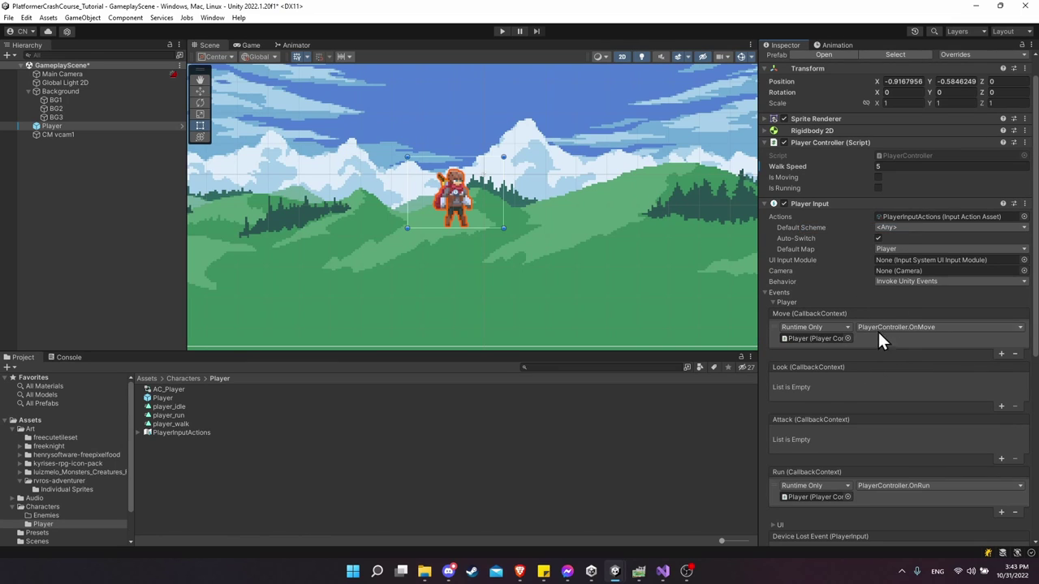
pyautogui.scroll(-10, 863, 346)
pyautogui.scroll(6, 863, 357)
pyautogui.scroll(2, 864, 357)
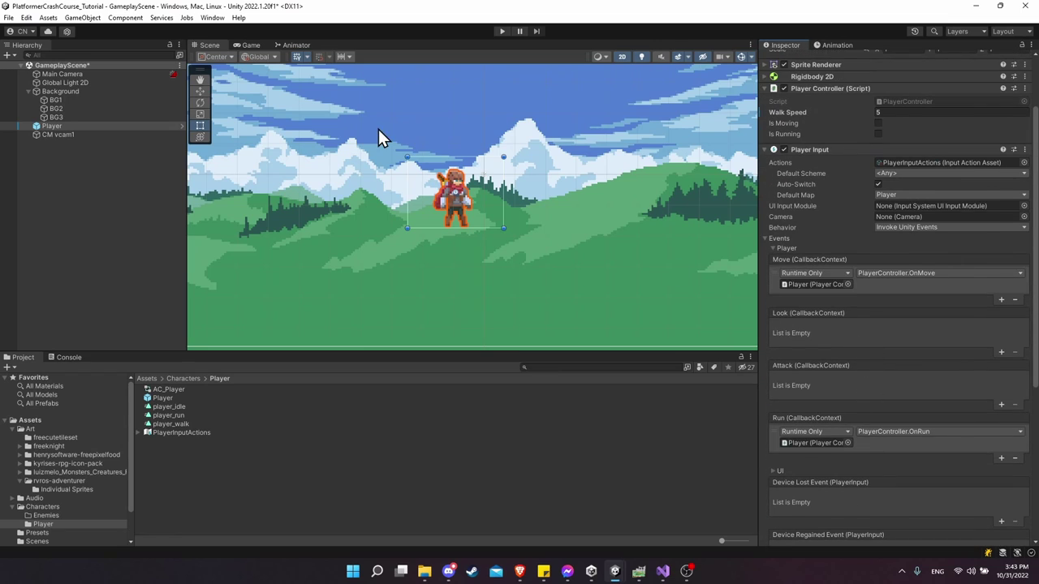
# Recheck the Run event inside the Player prefab, then select Player in the scene and enter Play mode.
pyautogui.click(181, 126)
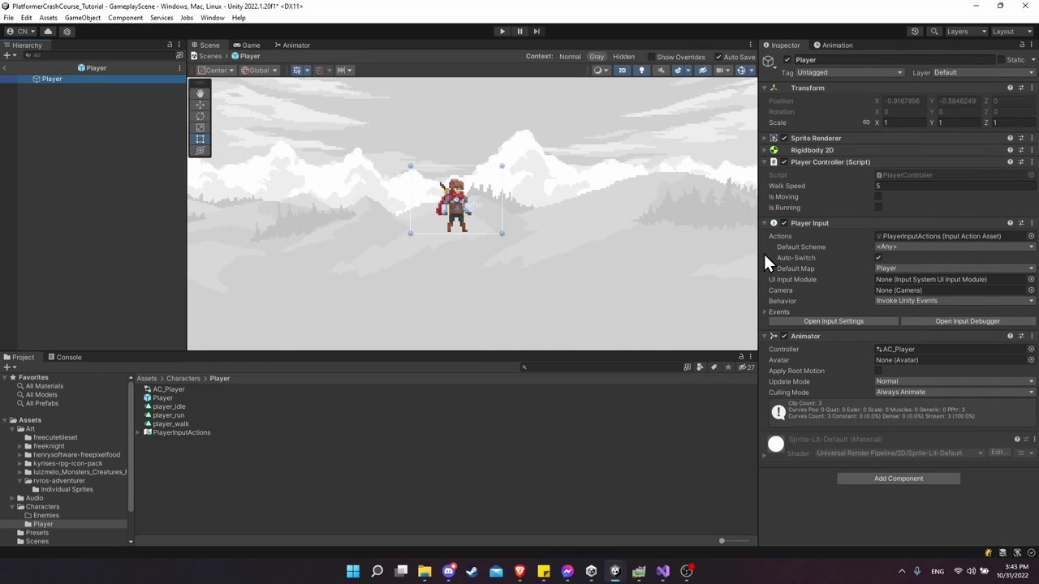
pyautogui.click(768, 312)
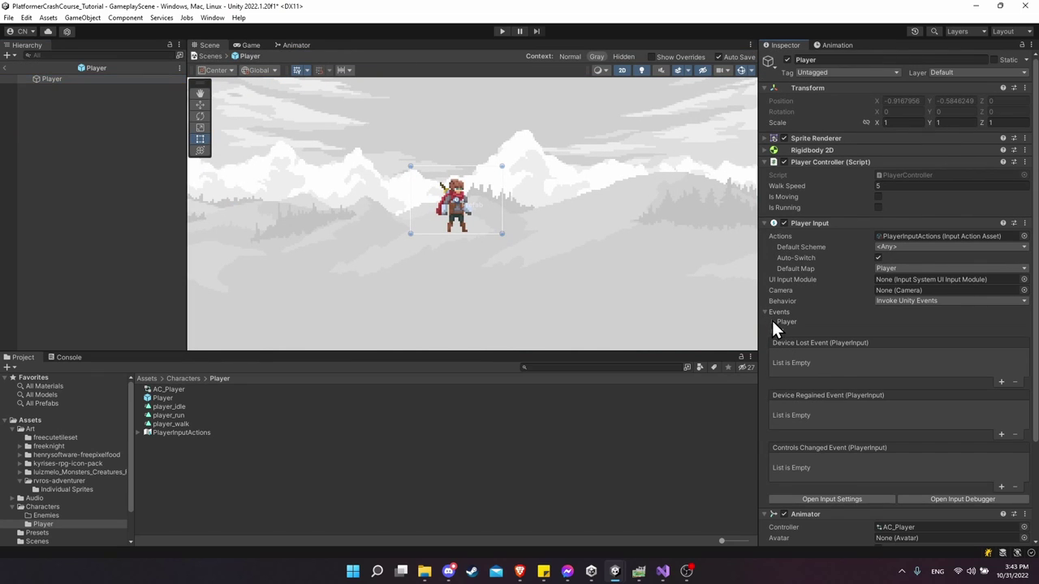
pyautogui.click(772, 321)
pyautogui.scroll(-2, 826, 352)
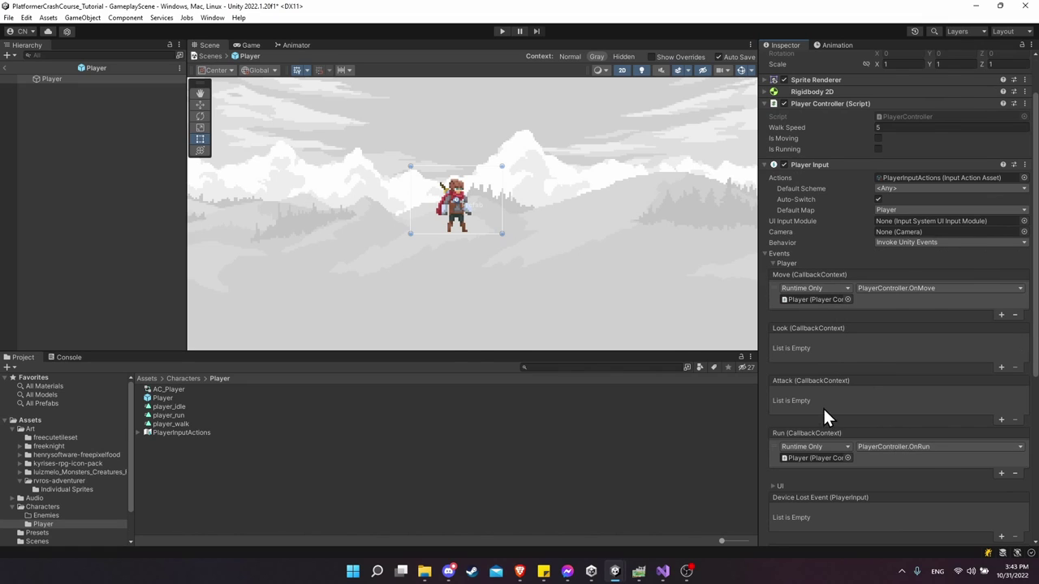
pyautogui.click(7, 69)
pyautogui.click(73, 126)
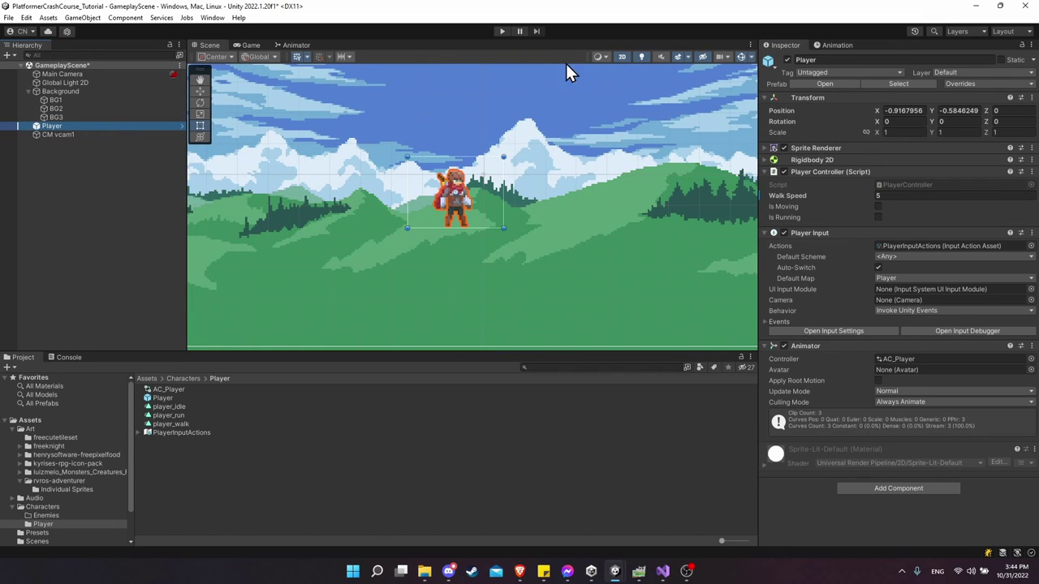
pyautogui.click(502, 31)
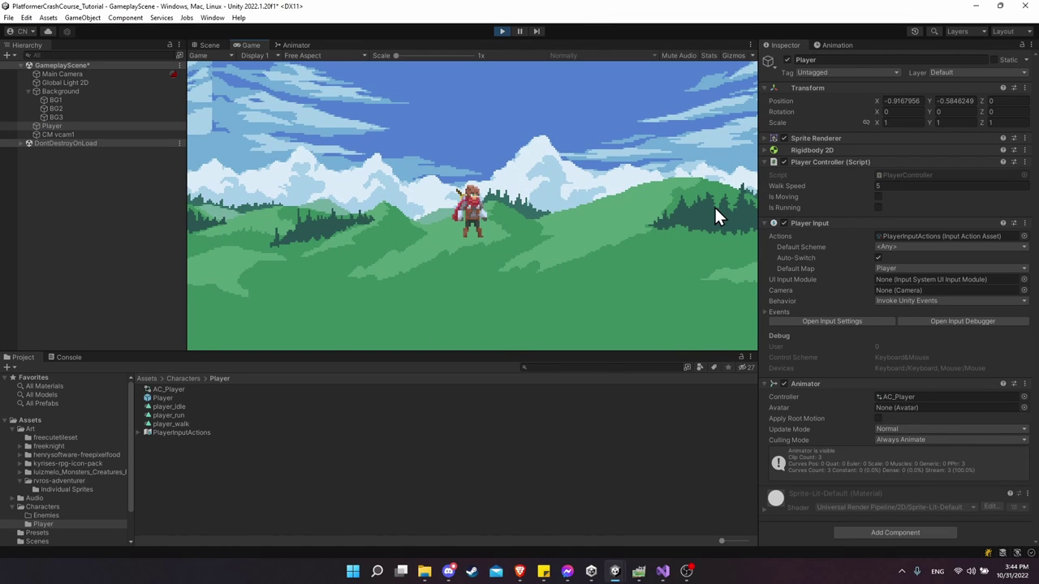
# Walk the player left and right with D/A, run with Shift+D, then show the Animator graph.
pyautogui.press('d')
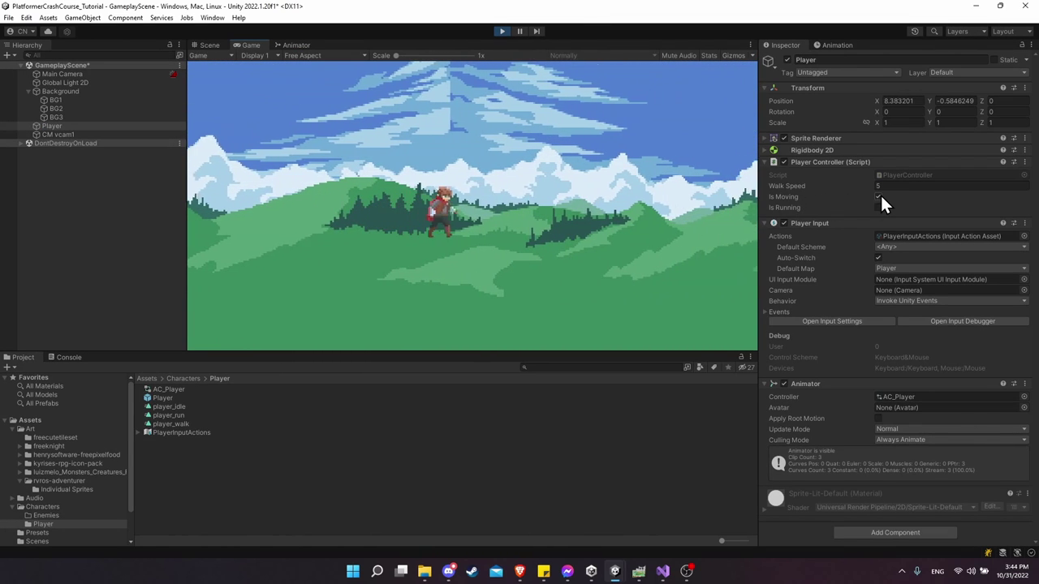
pyautogui.press('a')
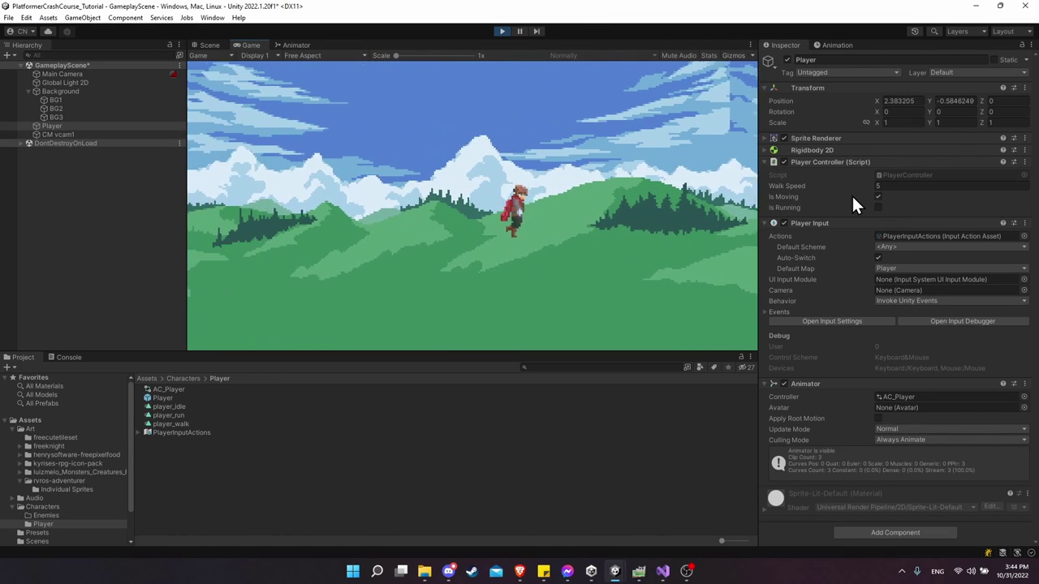
pyautogui.hotkey('shift', 'd')
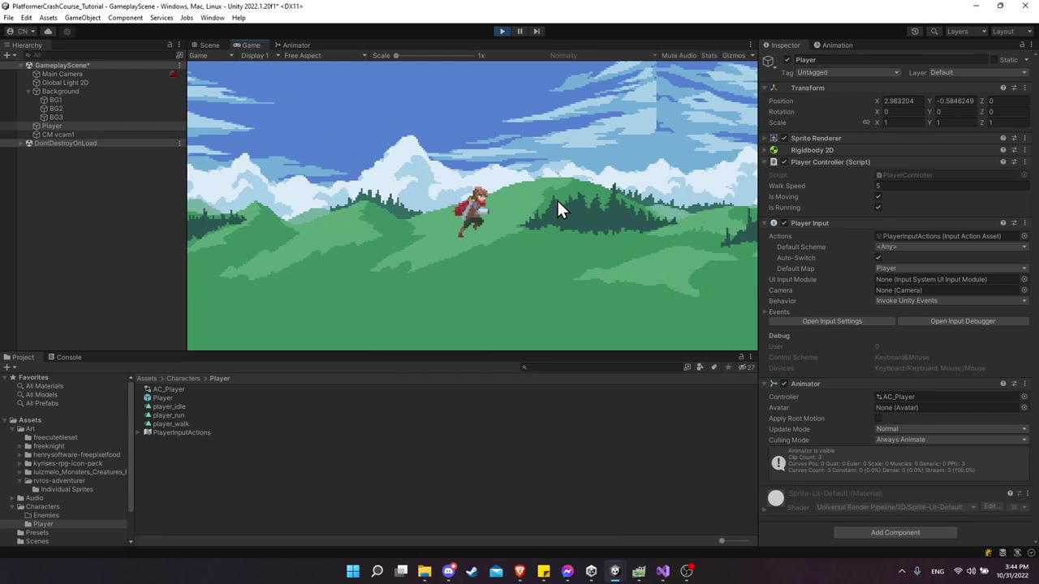
pyautogui.press('d')
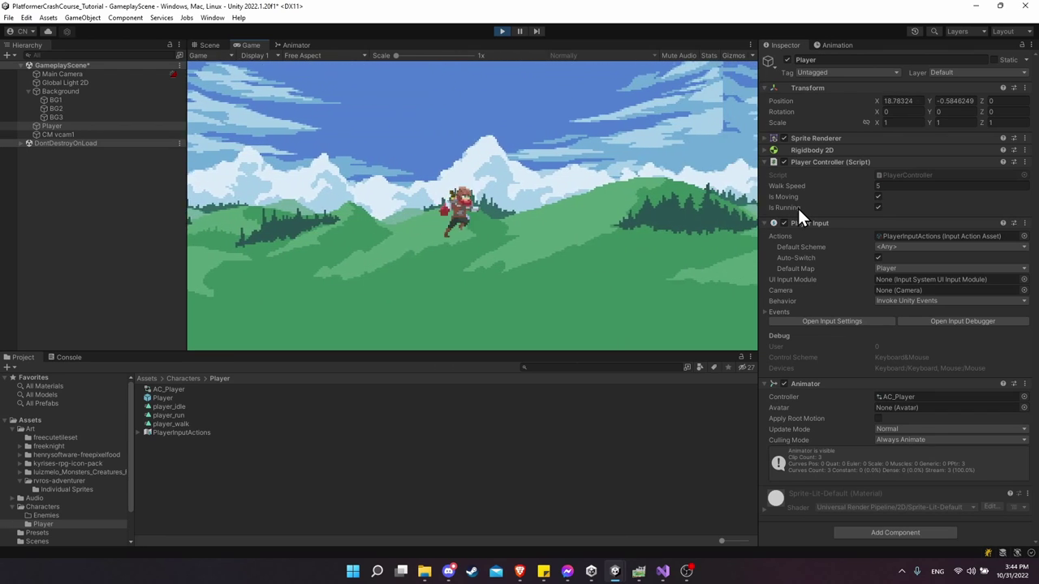
pyautogui.hotkey('shift', 'd')
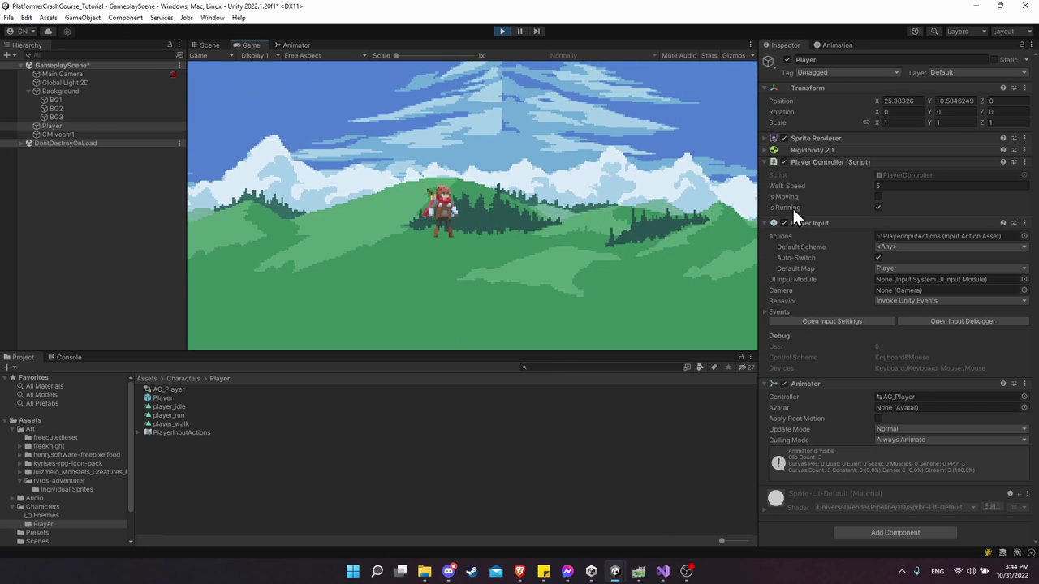
pyautogui.press('d')
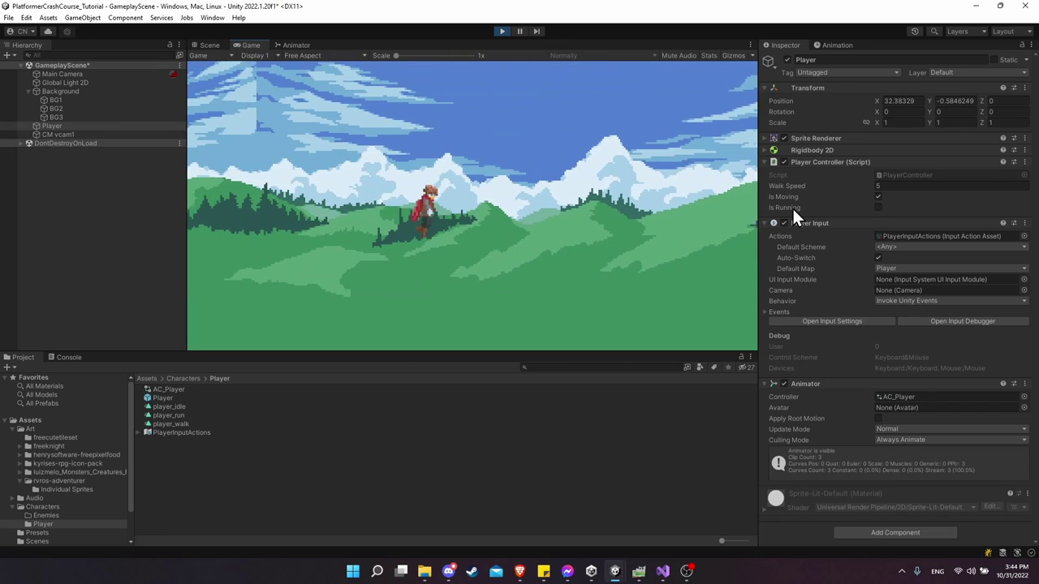
pyautogui.press('a')
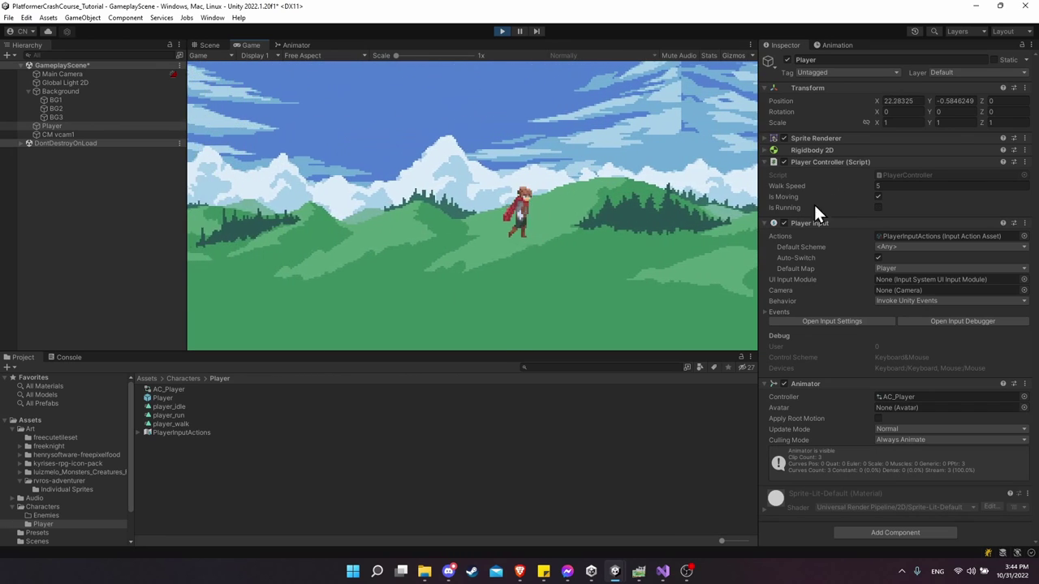
pyautogui.press('a')
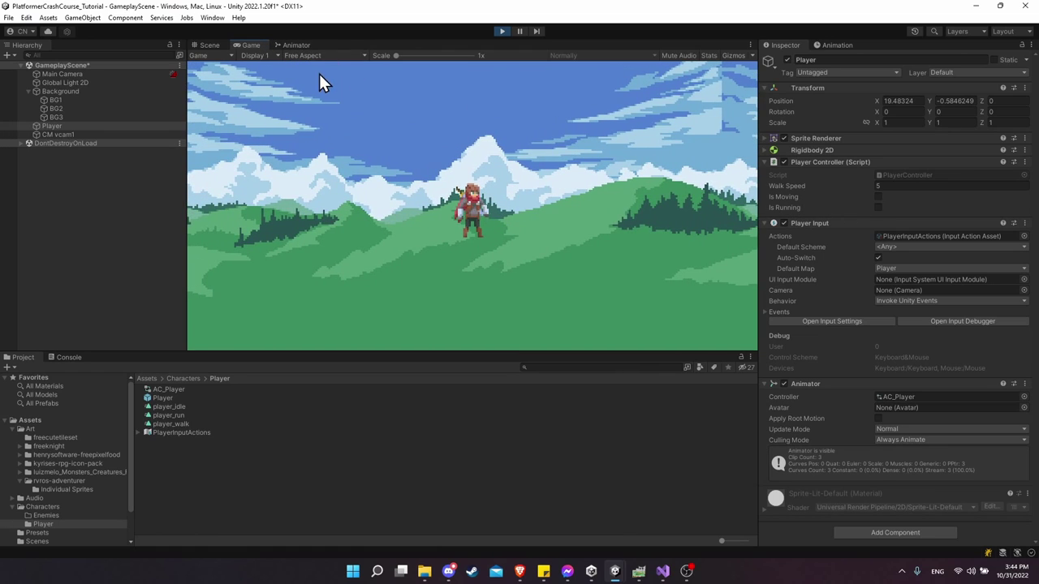
pyautogui.click(294, 46)
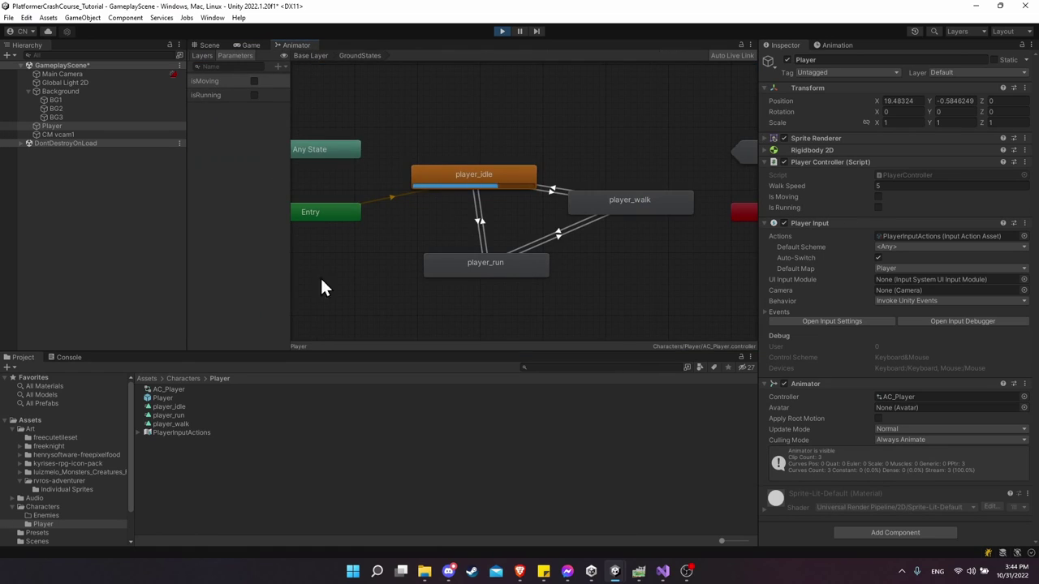
# Dock the Animator below the Game view and pan the graph to show player_run.
pyautogui.moveTo(297, 46); pyautogui.dragTo(156, 358)
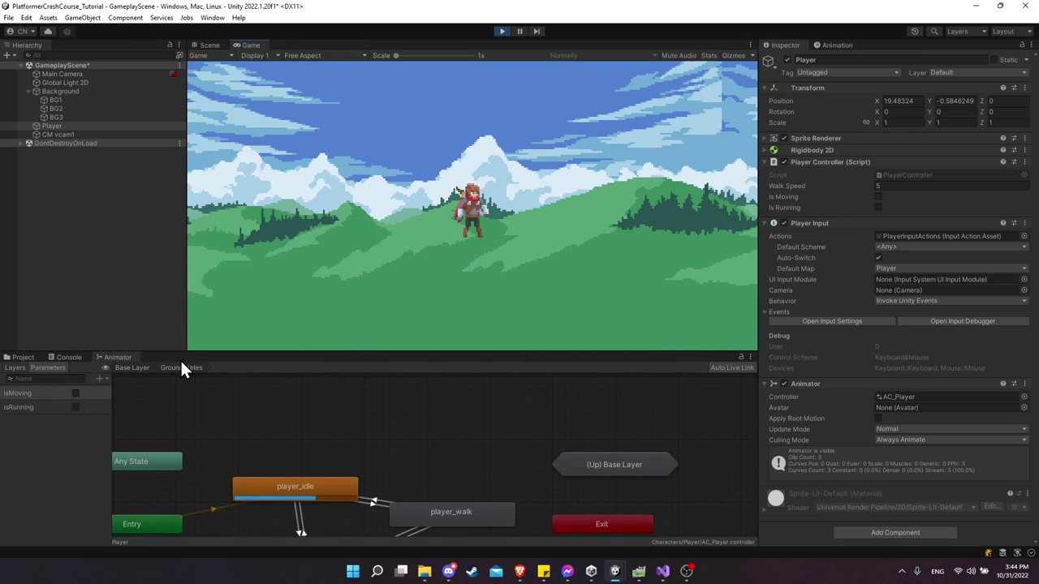
pyautogui.moveTo(339, 444); pyautogui.dragTo(402, 395, button='middle')
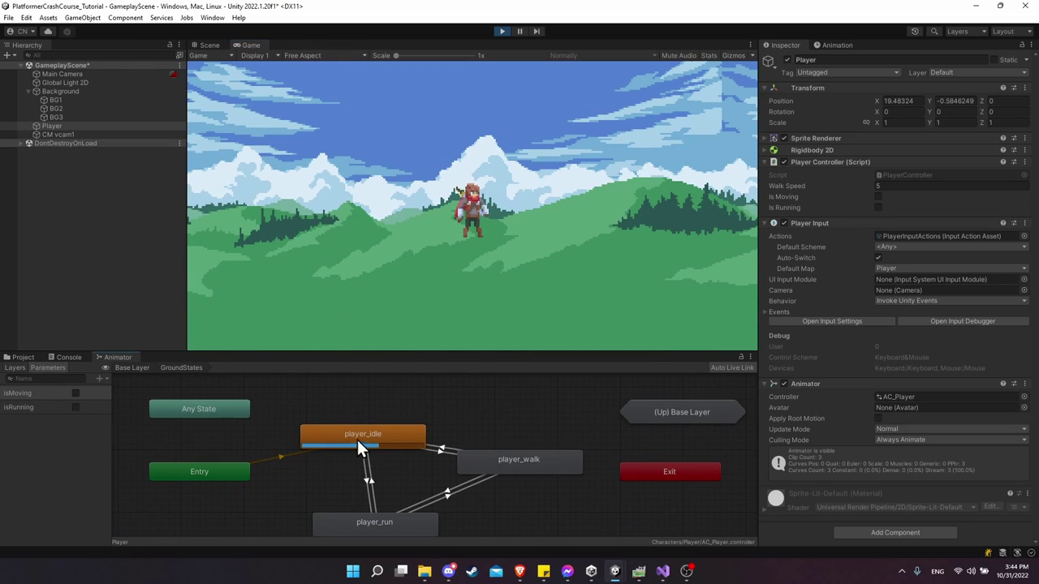
pyautogui.moveTo(349, 409); pyautogui.dragTo(336, 397, button='middle')
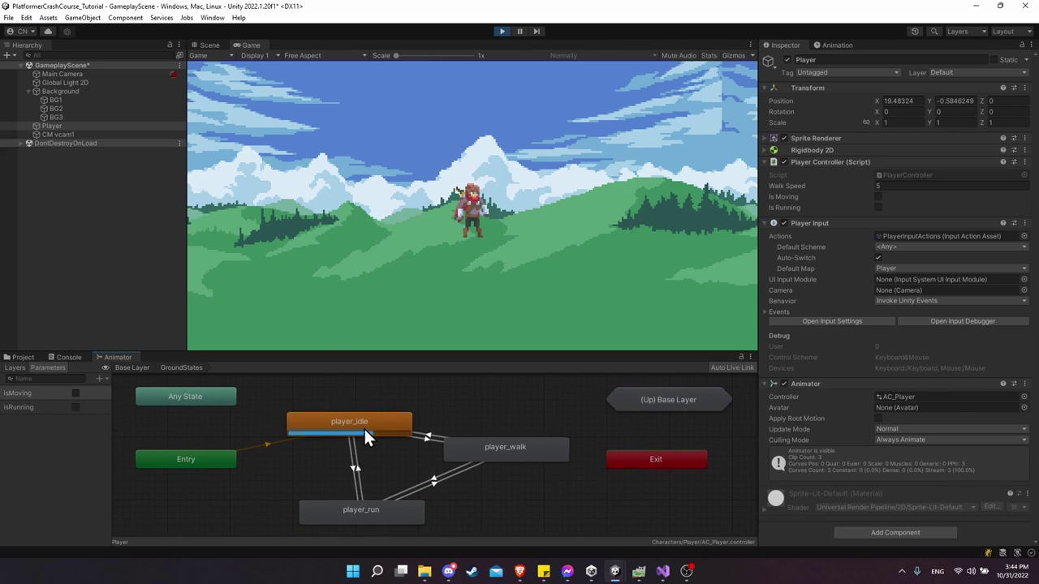
# Walk and run left and right while the graph cycles idle, walk and run, then stop playing.
pyautogui.click(496, 305)
pyautogui.press('d')
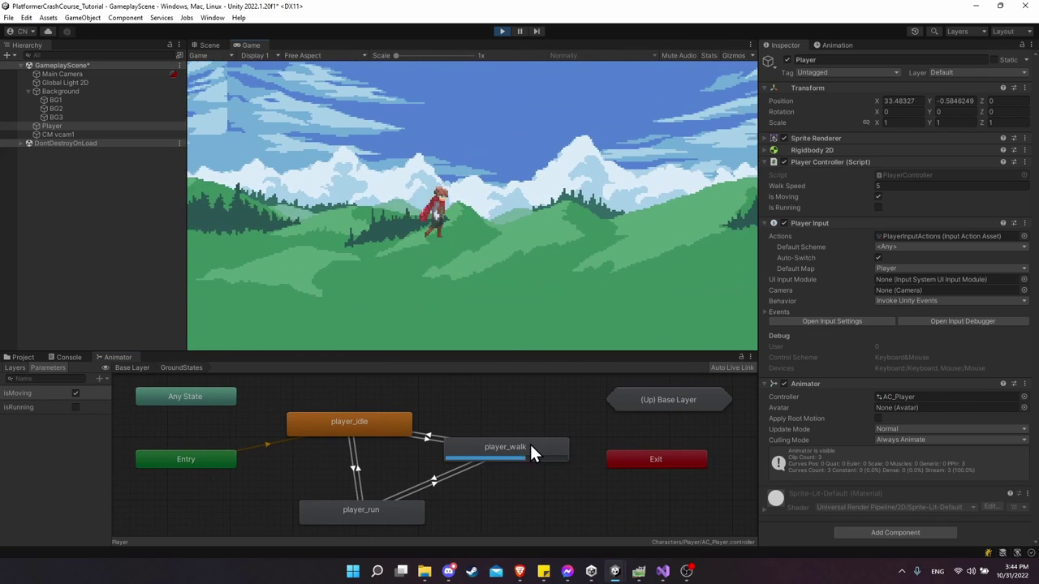
pyautogui.press('shift')
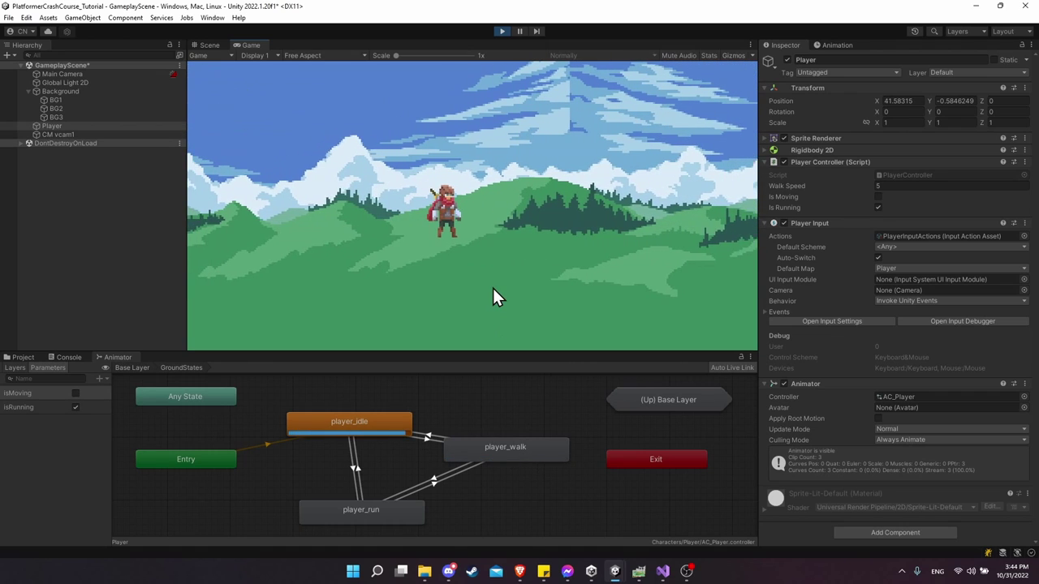
pyautogui.press('d')
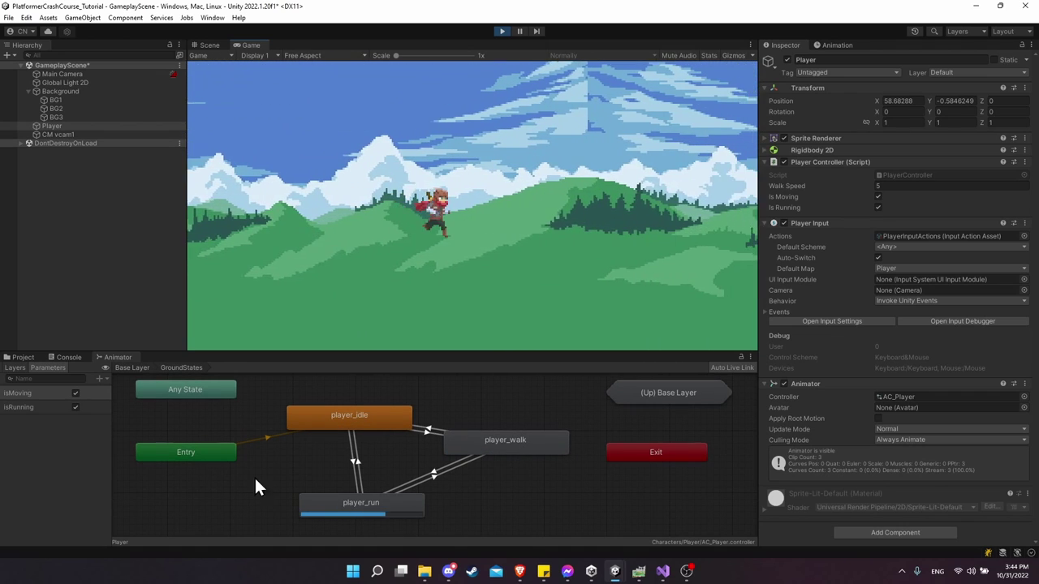
pyautogui.press('a')
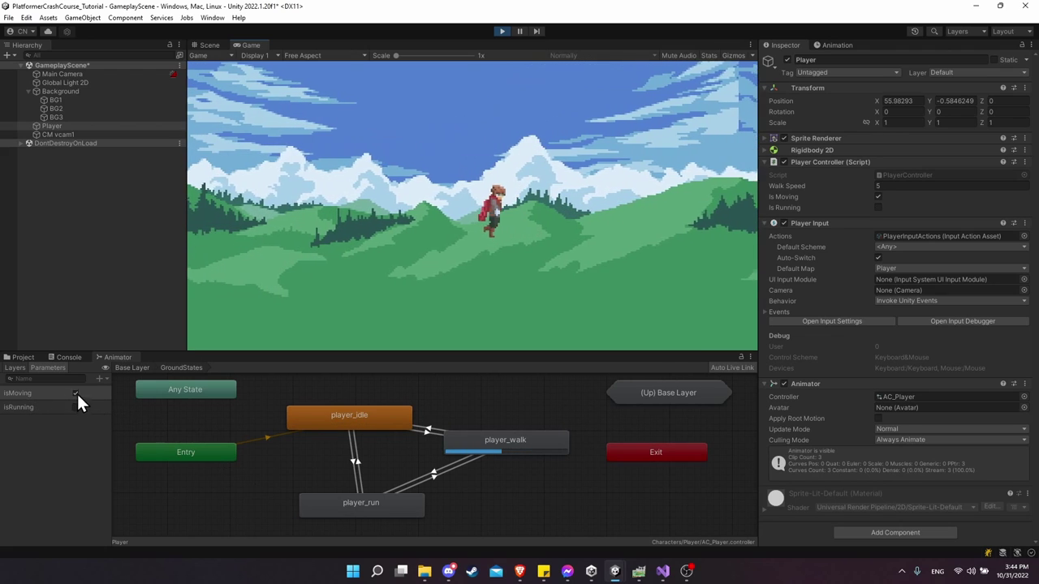
pyautogui.press('shift')
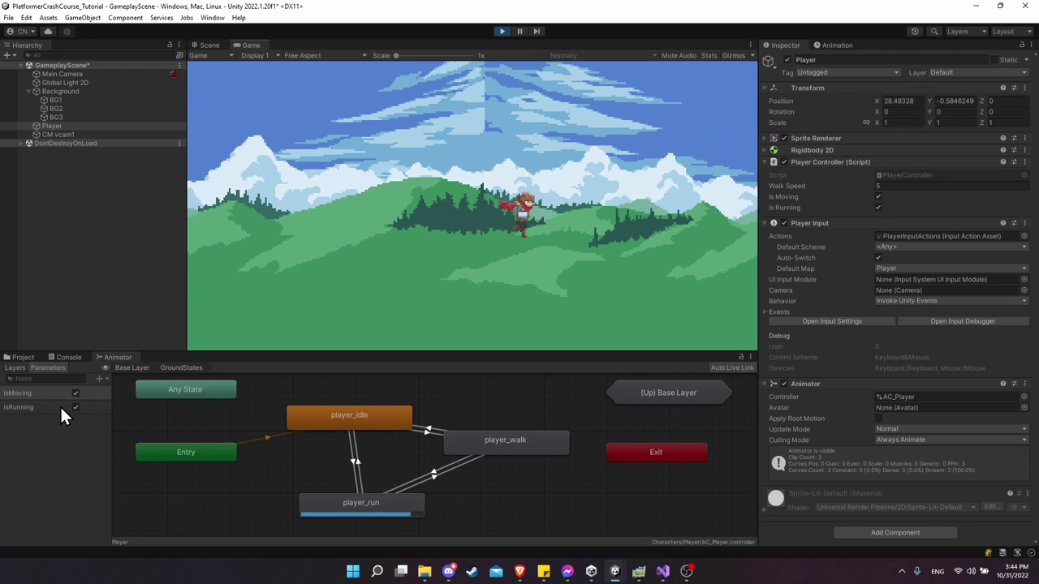
pyautogui.press('a')
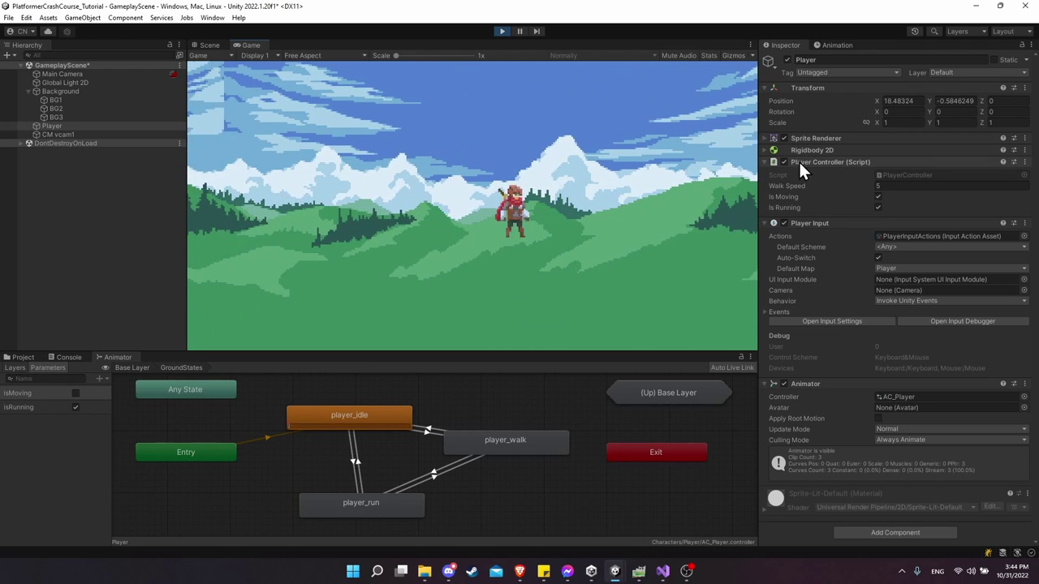
pyautogui.press('d')
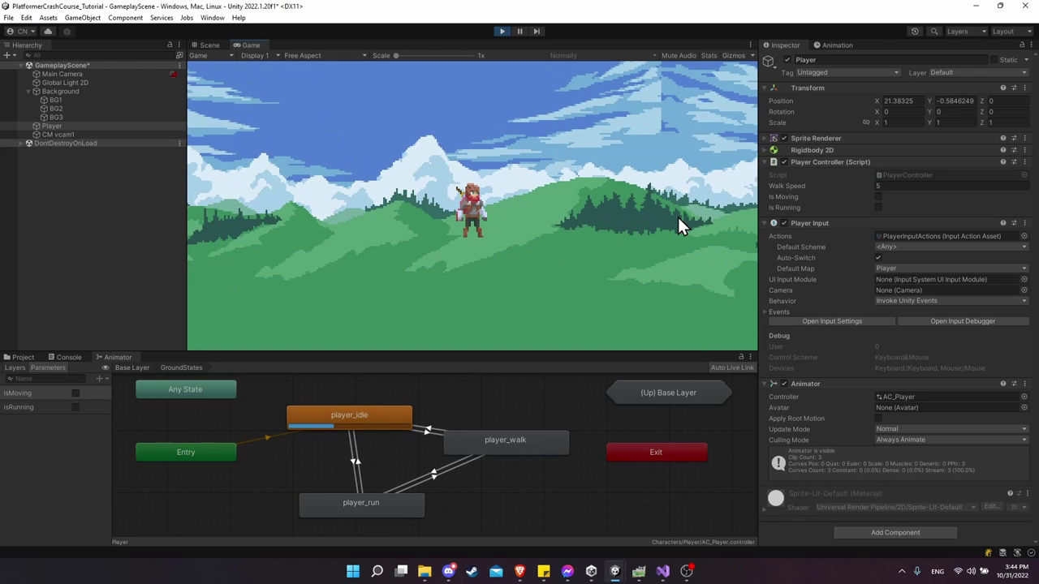
pyautogui.click(502, 31)
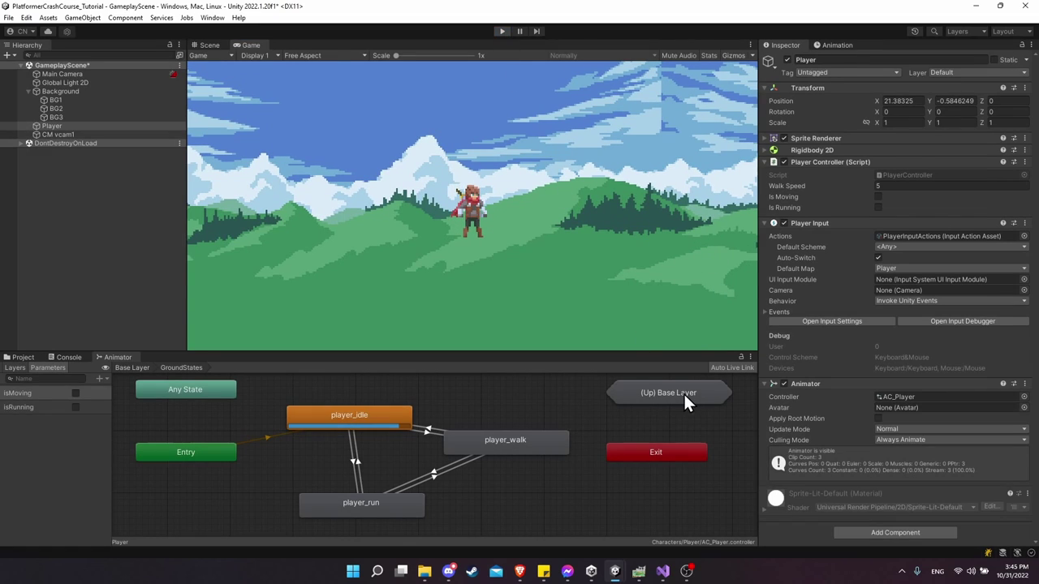
# Declare public float runSpeed = 8f below walkSpeed in PlayerController.cs and save.
pyautogui.moveTo(663, 571)
pyautogui.click(700, 524)
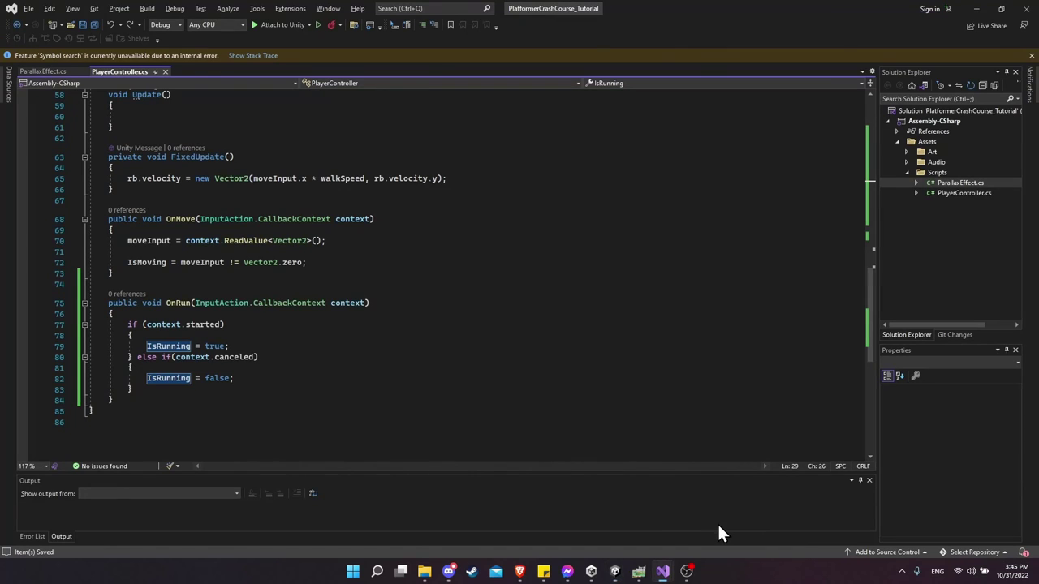
pyautogui.scroll(19, 497, 344)
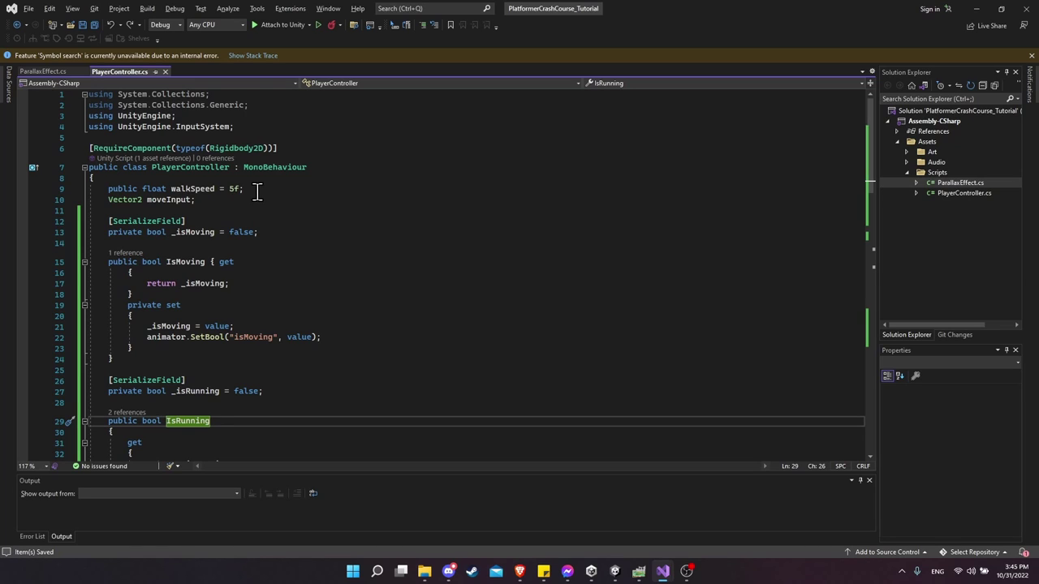
pyautogui.click(256, 190)
pyautogui.press('Return')
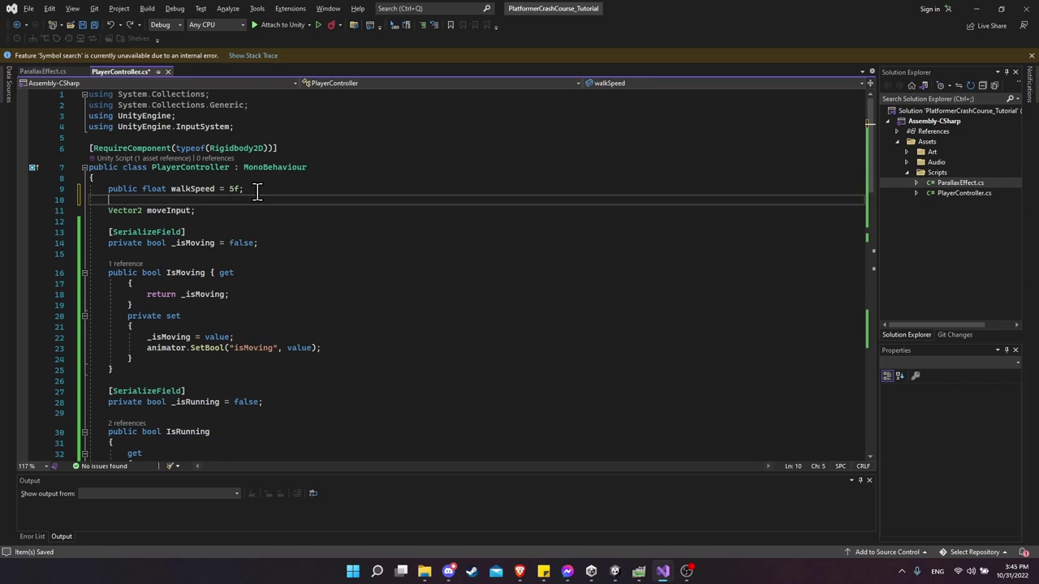
pyautogui.write('public float runSpeed = 8f;')
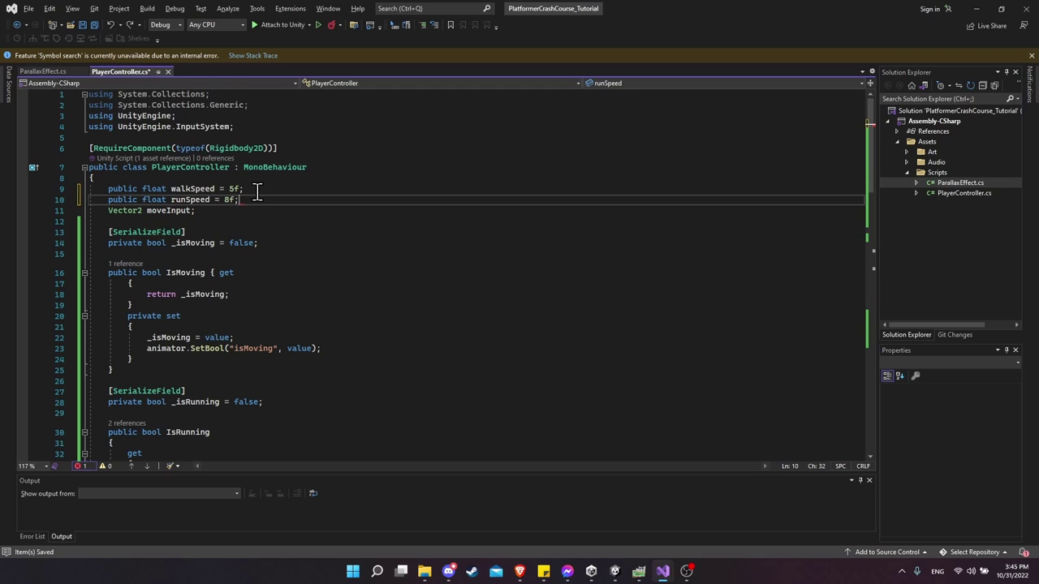
pyautogui.hotkey('ctrl', 's')
pyautogui.doubleClick(230, 200)
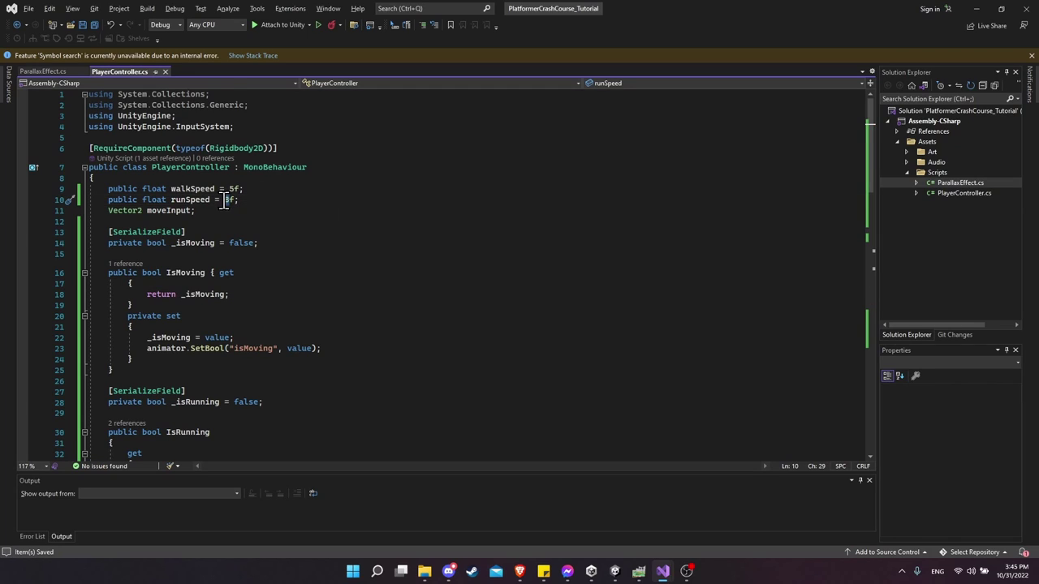